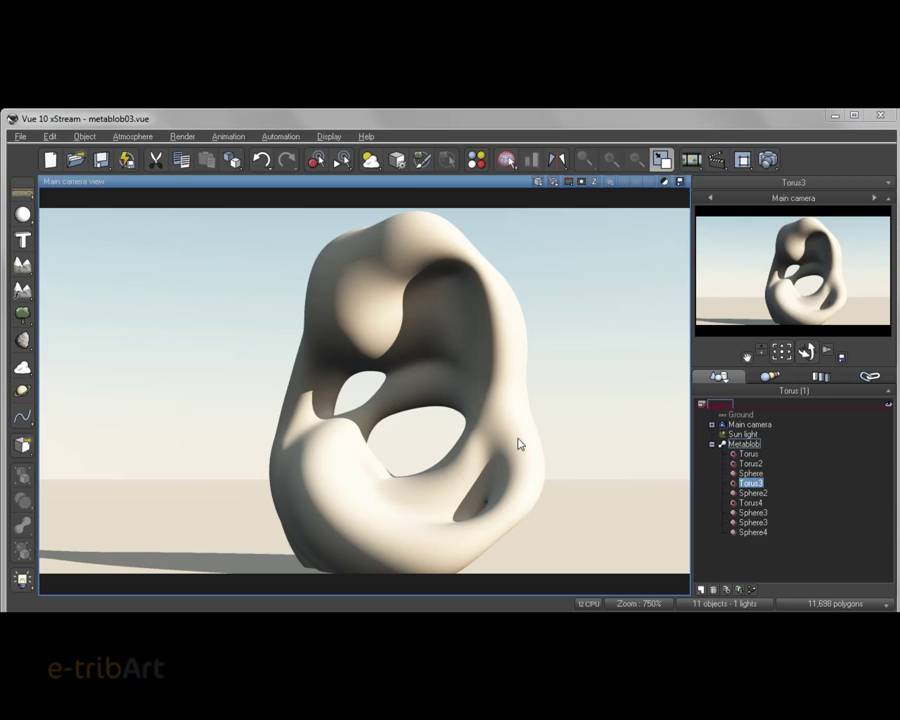
Step: Open the options of Torus3 inside the metablob, review its thickness, envelope distance and intensity, and close them
click(510, 383)
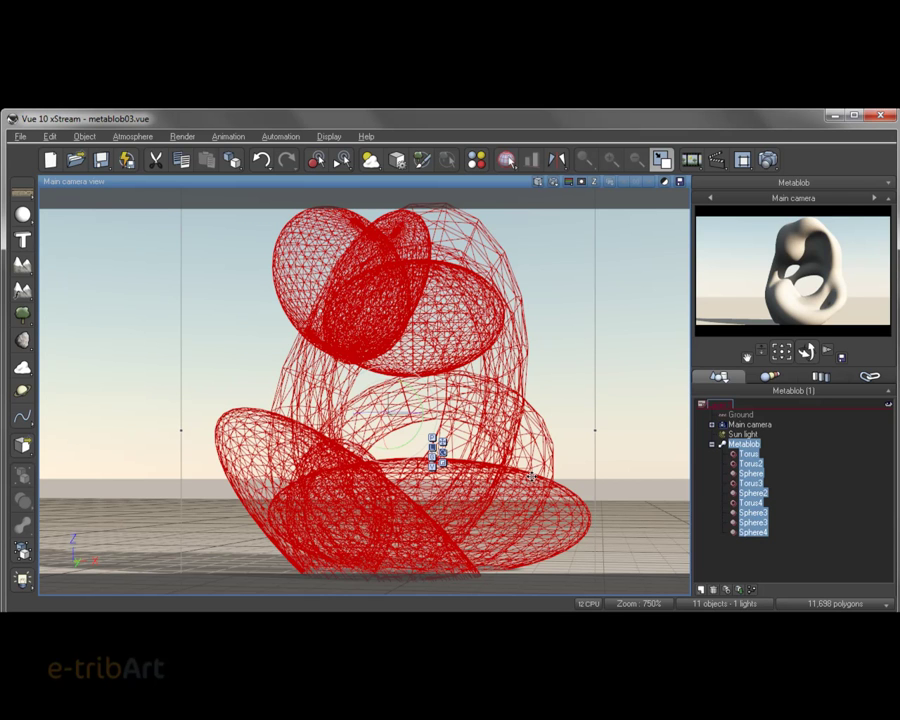
click(750, 483)
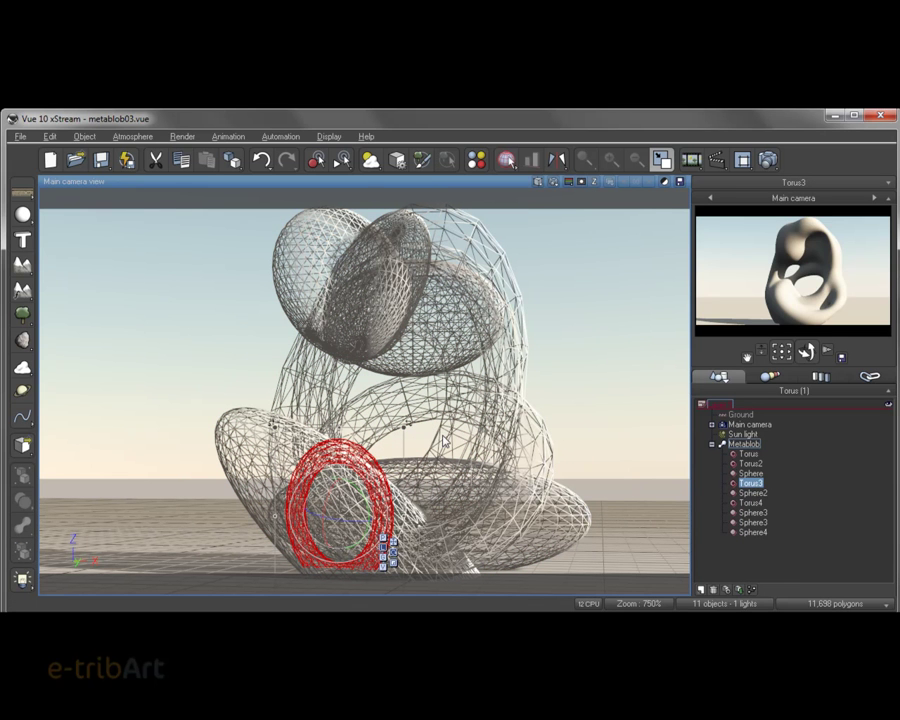
right_click(749, 484)
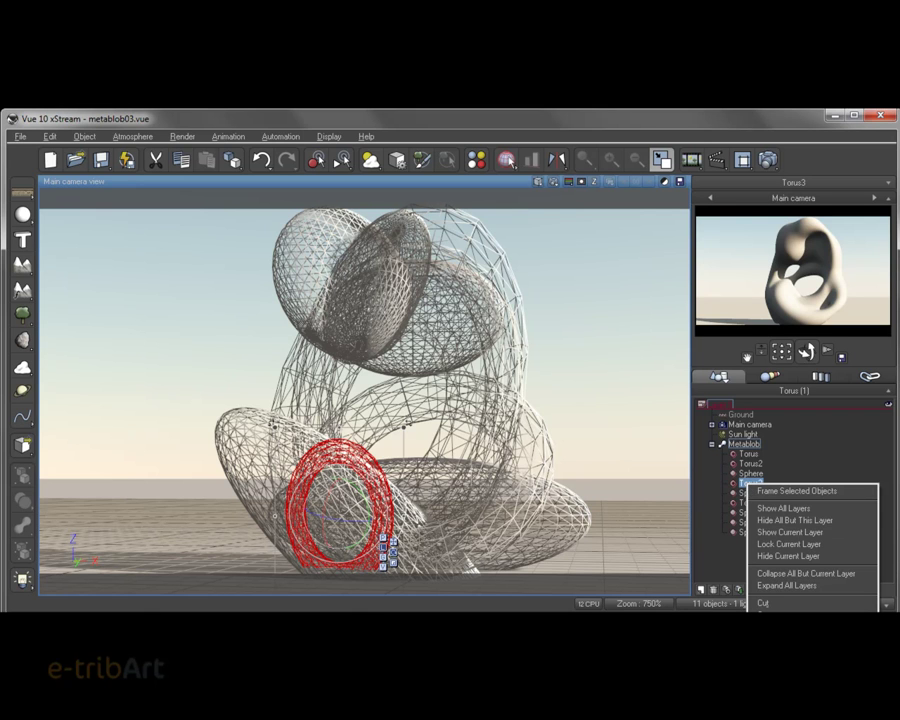
double_click(750, 482)
drag(545, 205, 201, 205)
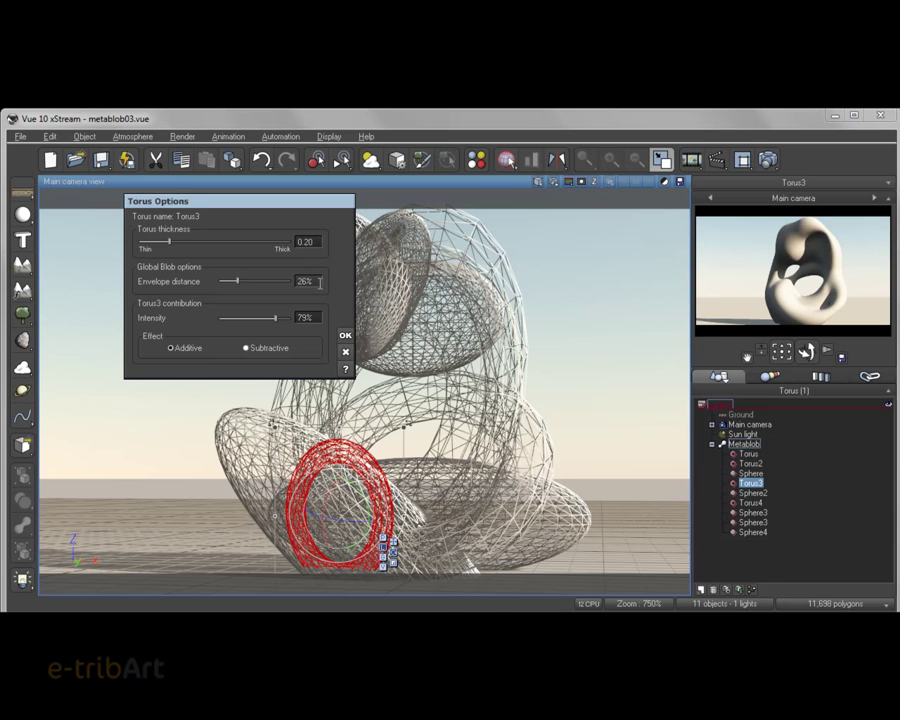
drag(305, 207, 264, 202)
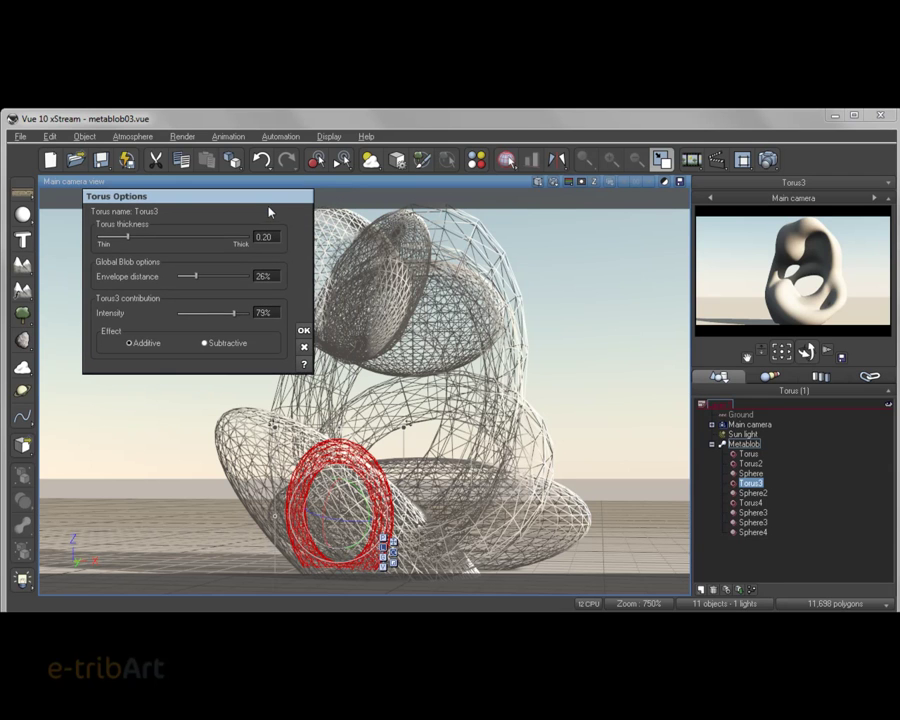
click(304, 333)
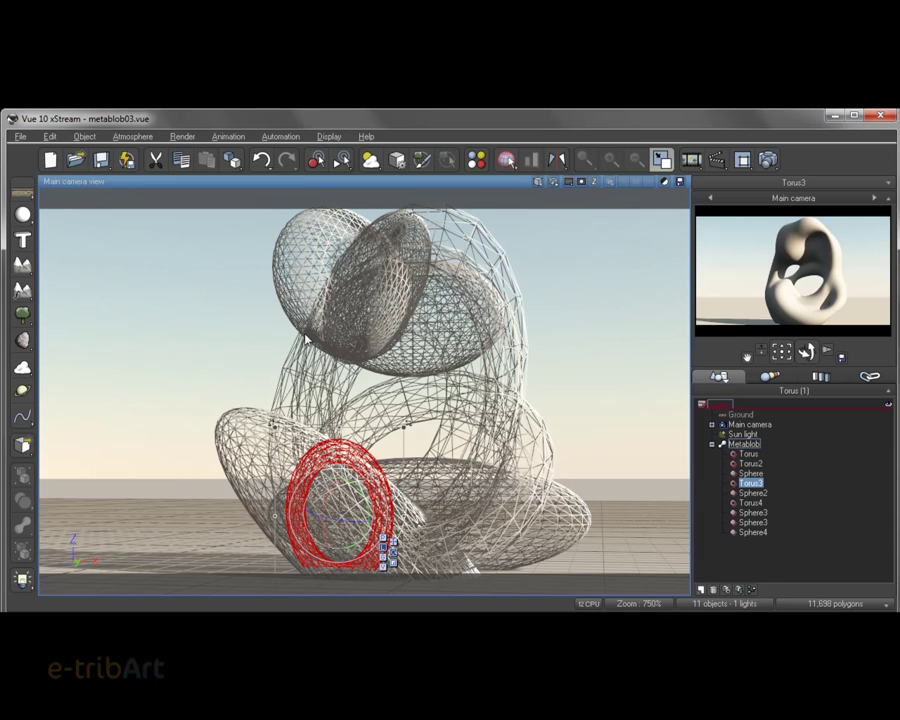
Step: Open the options of the whole Metablob and position the dialog so the camera preview stays visible
click(519, 372)
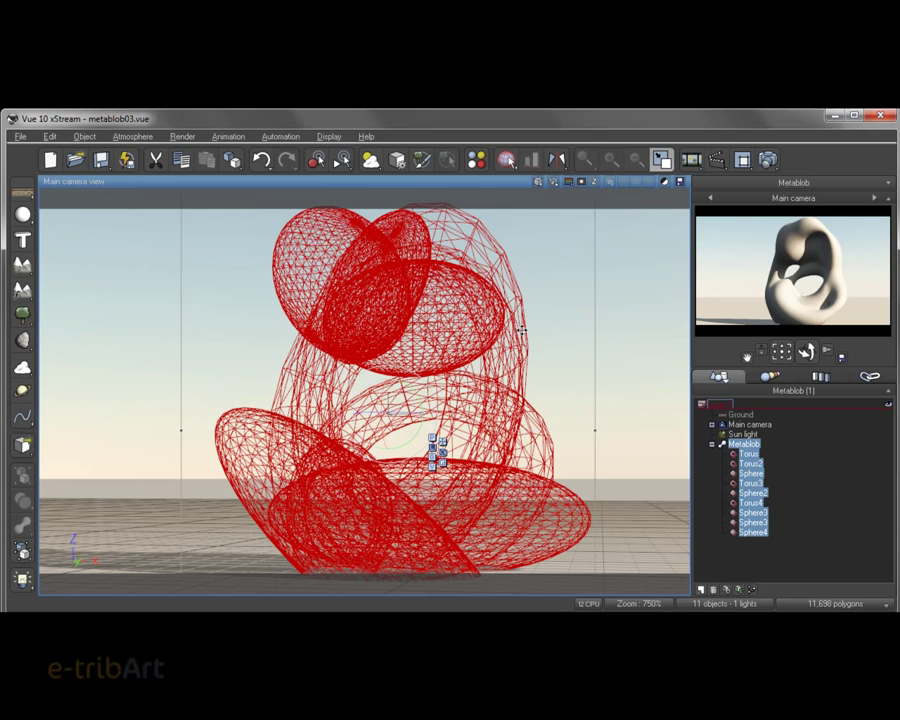
click(637, 343)
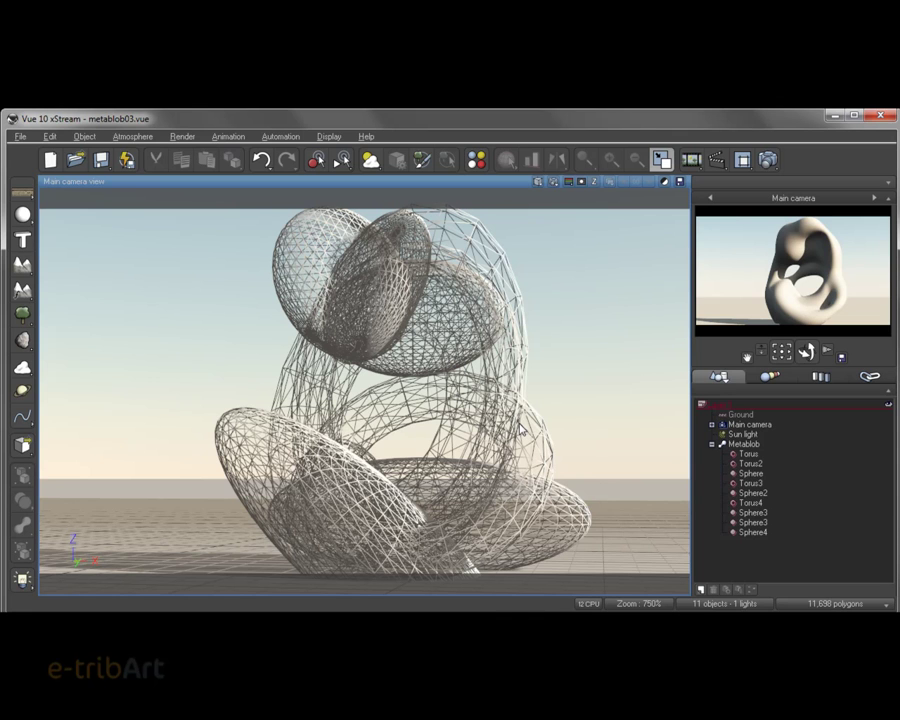
click(747, 445)
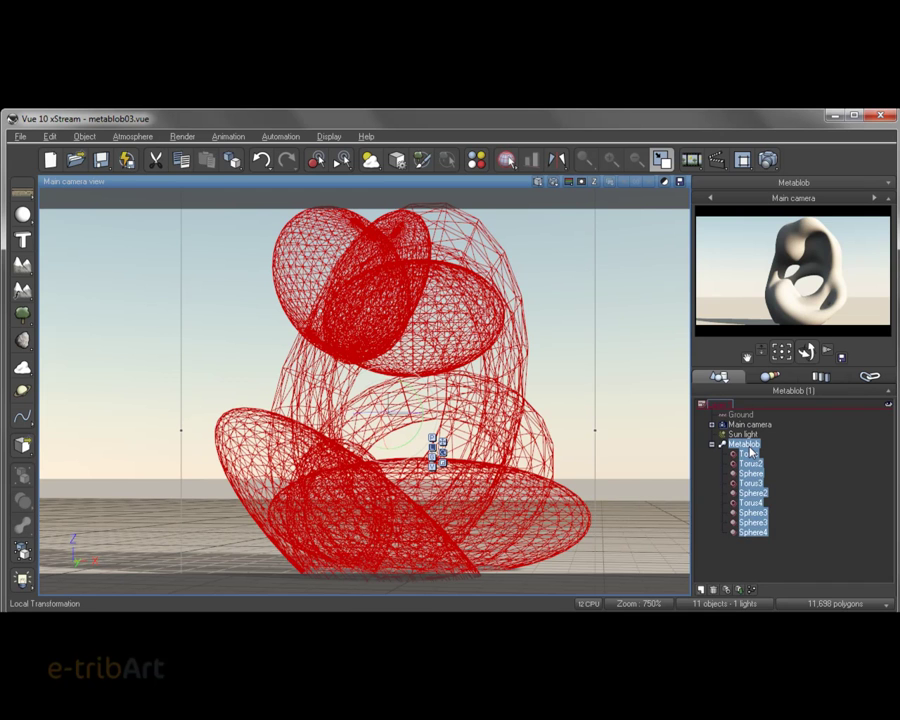
right_click(750, 453)
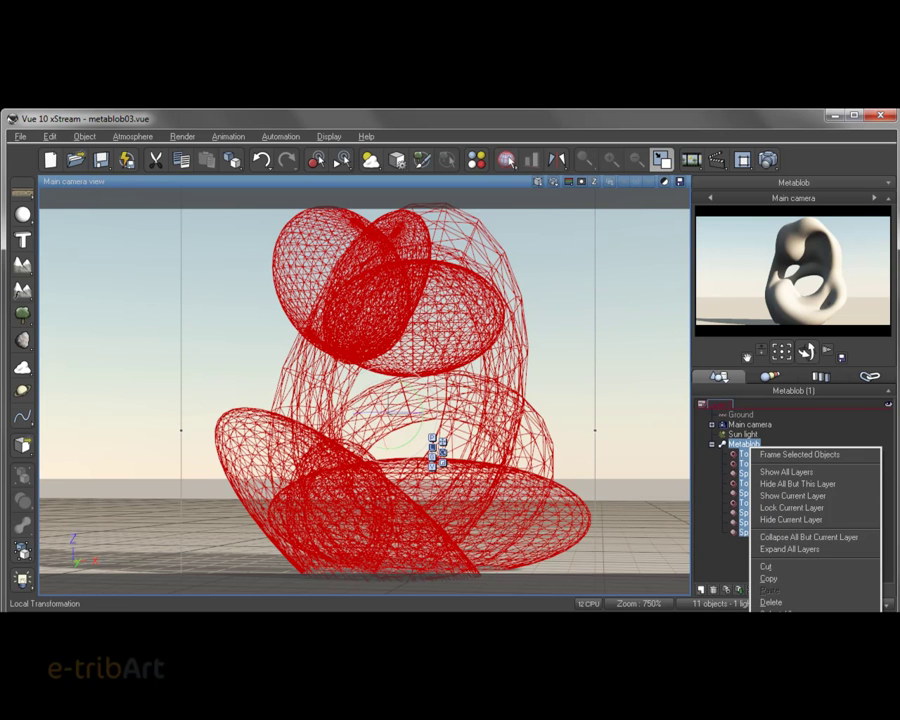
click(785, 610)
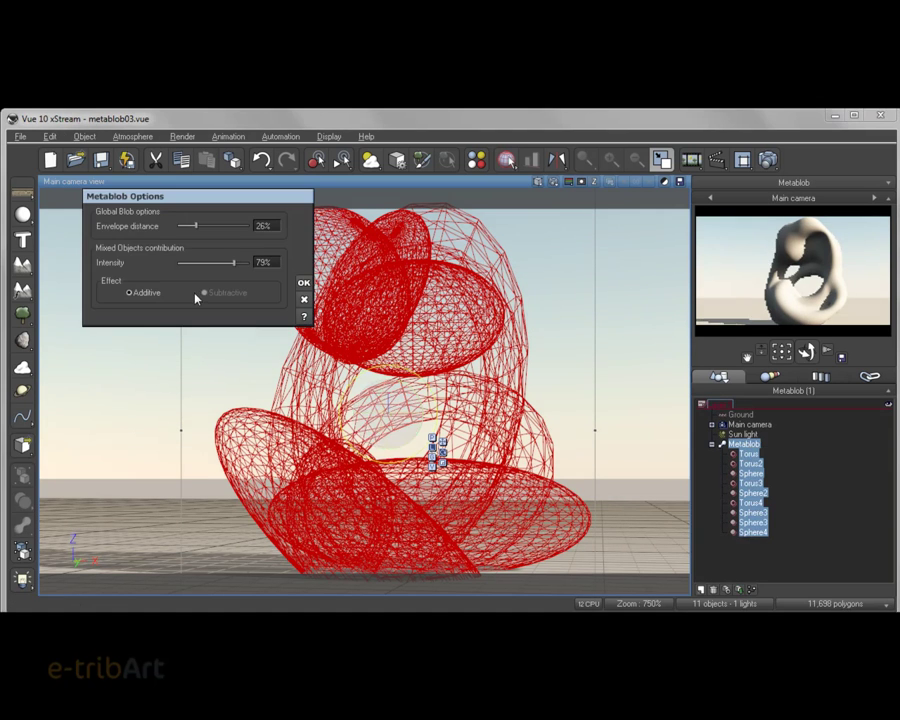
drag(206, 199, 636, 181)
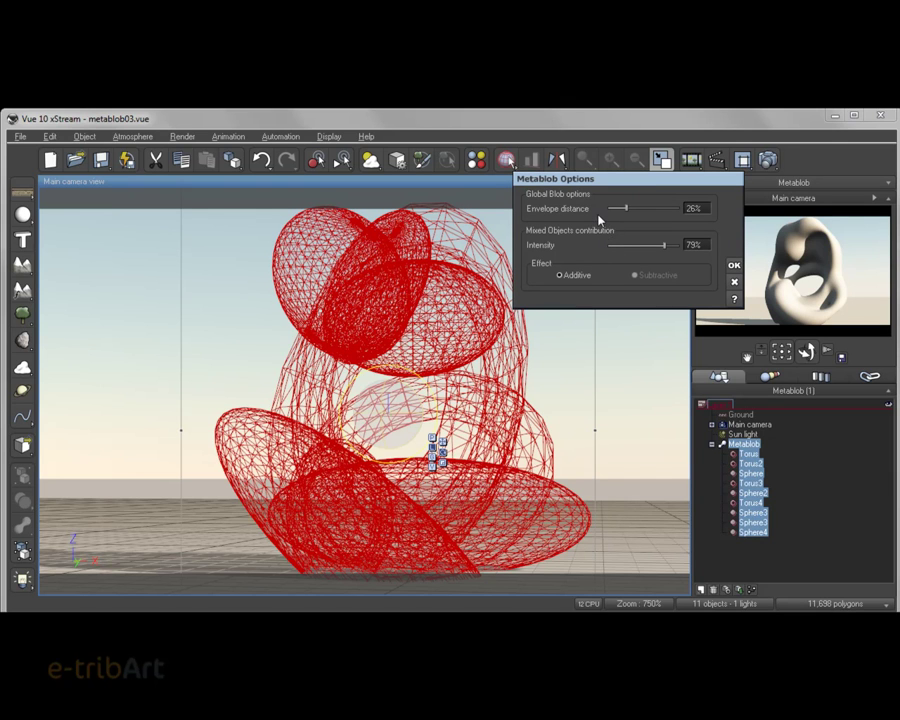
drag(537, 184, 568, 187)
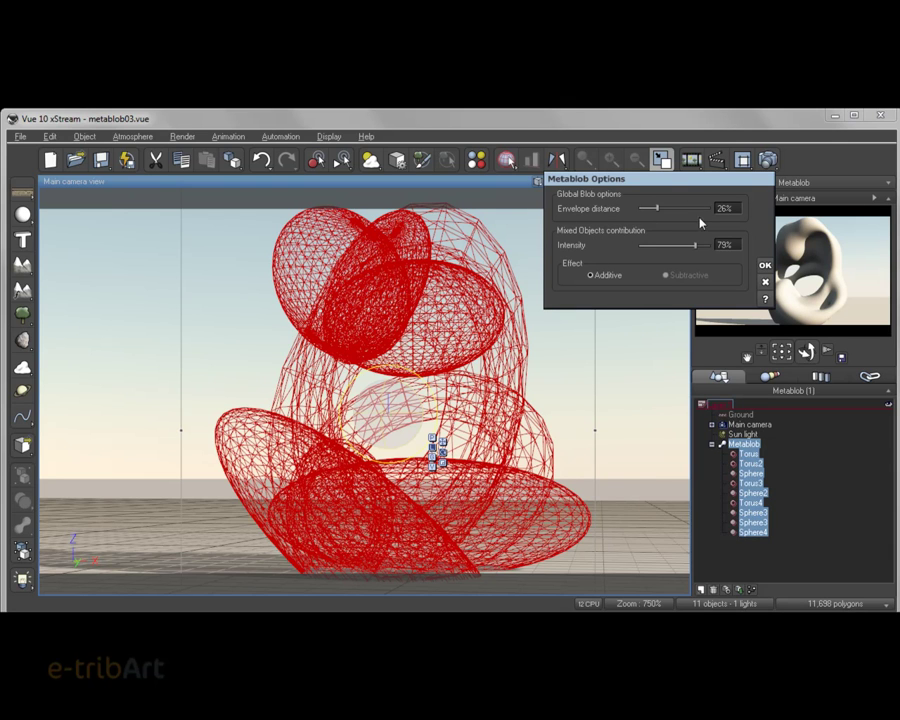
drag(668, 188, 573, 187)
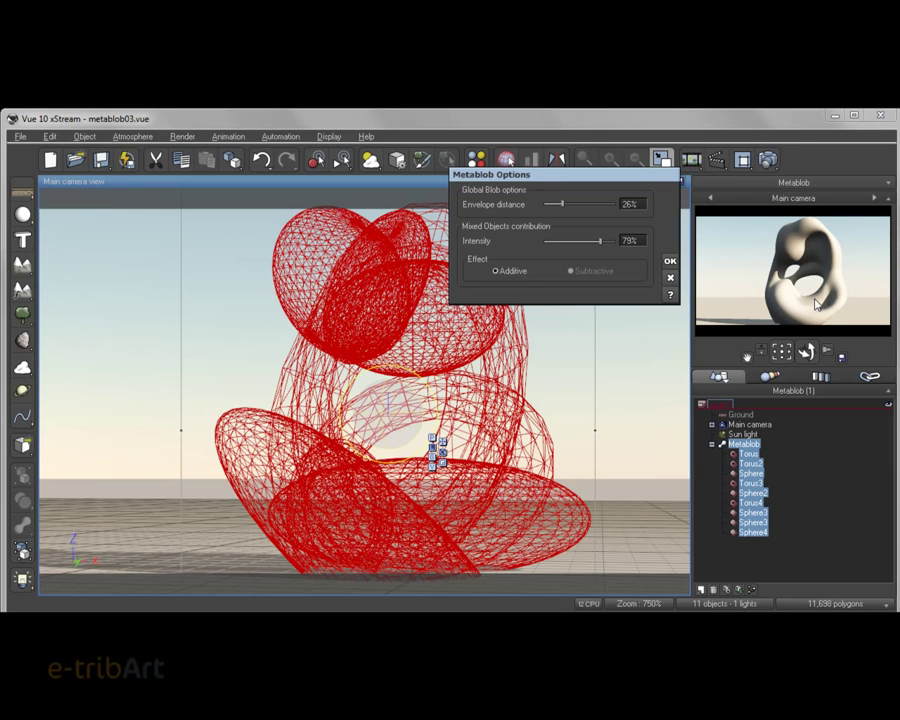
Step: Try the metablob's envelope distance at 78% and 100%, refreshing the camera preview for each value
drag(561, 204, 598, 204)
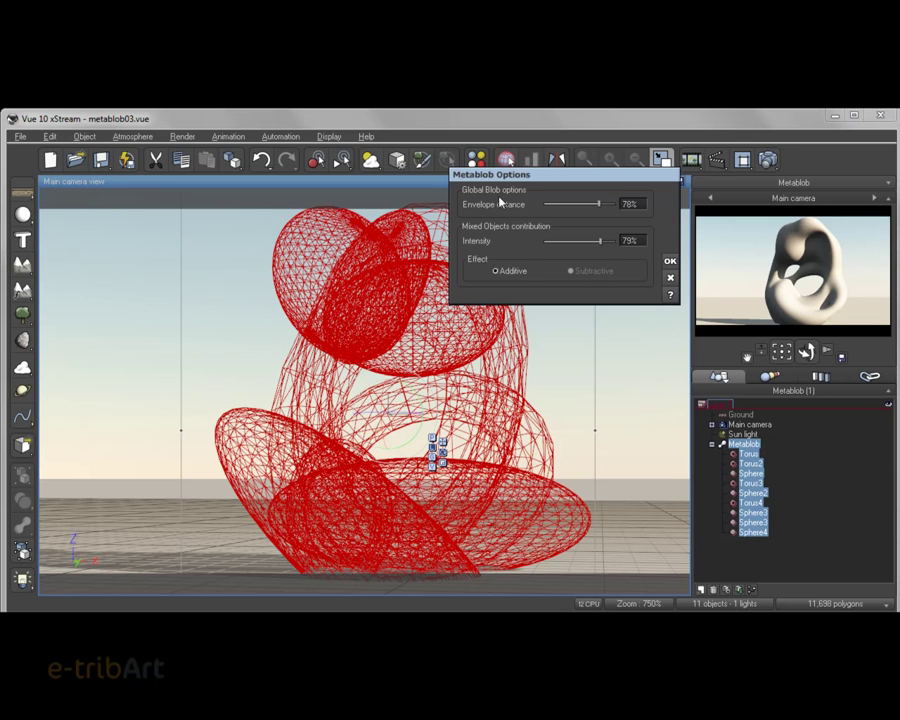
right_click(758, 290)
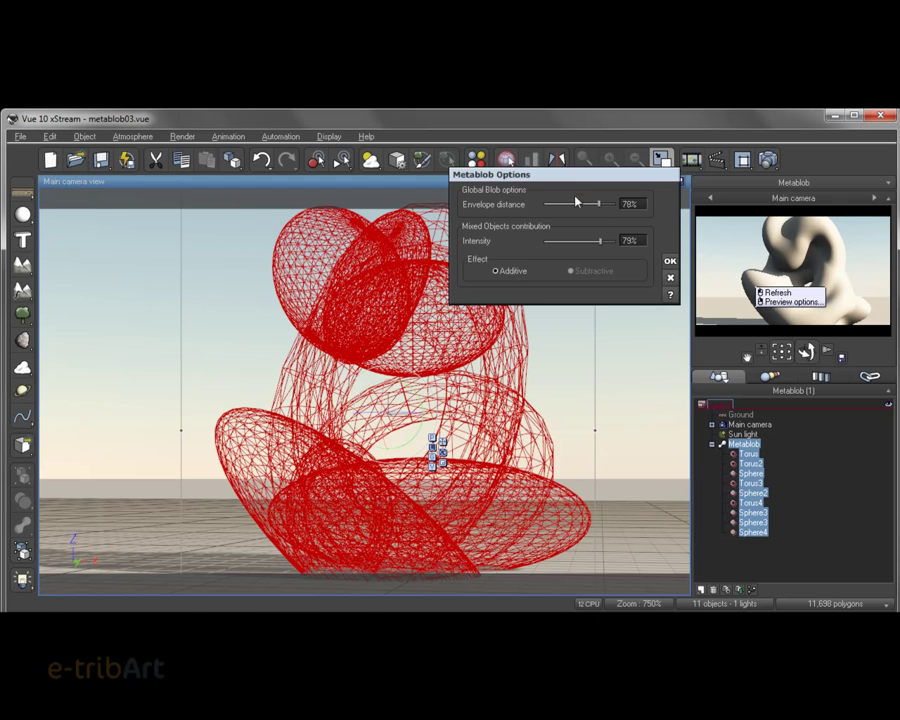
drag(577, 184, 598, 228)
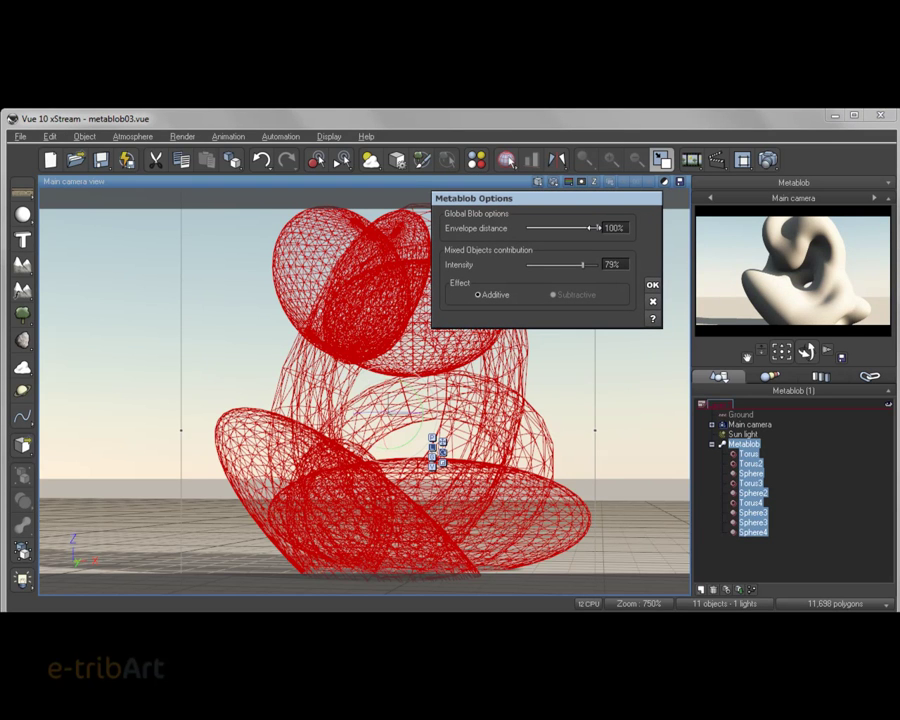
right_click(736, 286)
click(592, 228)
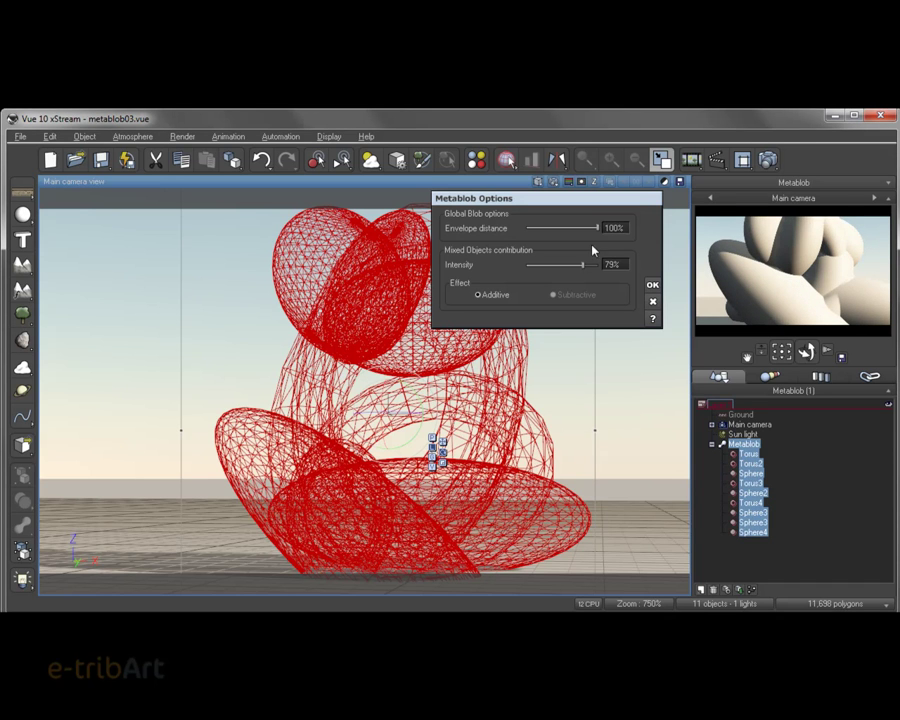
Step: Try progressively lower envelope distances of 60%, 33%, 21%, 13% and 8%, checking the shape in the preview
drag(592, 228, 569, 228)
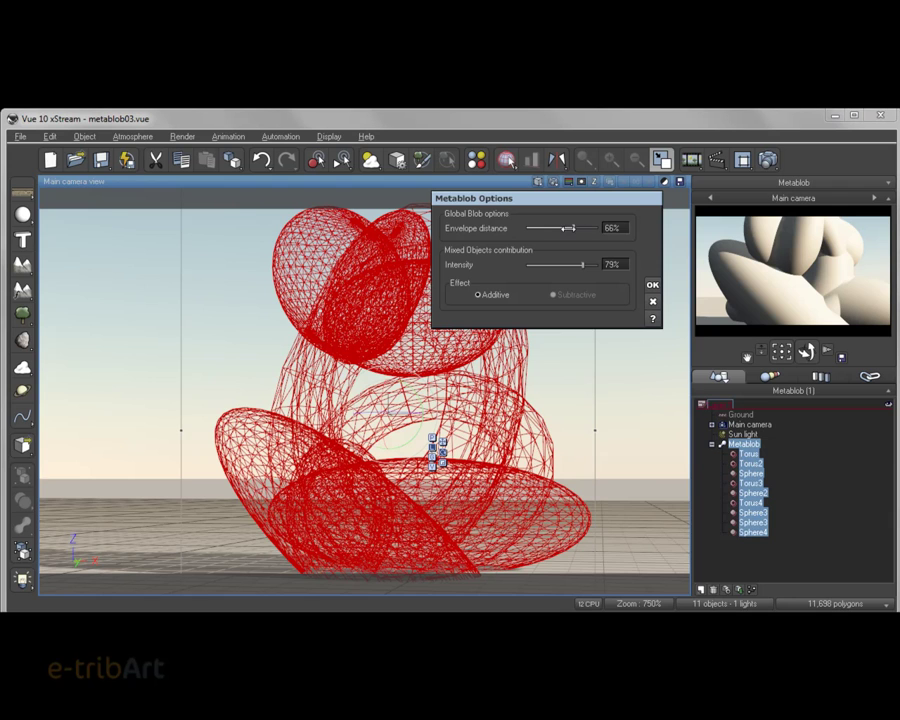
right_click(717, 279)
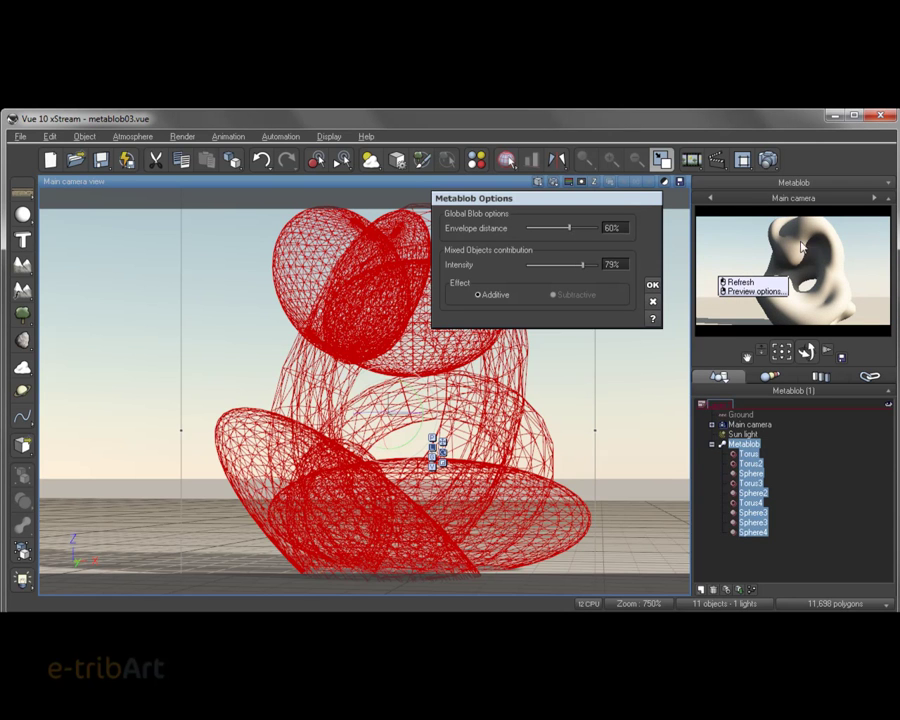
drag(569, 228, 551, 228)
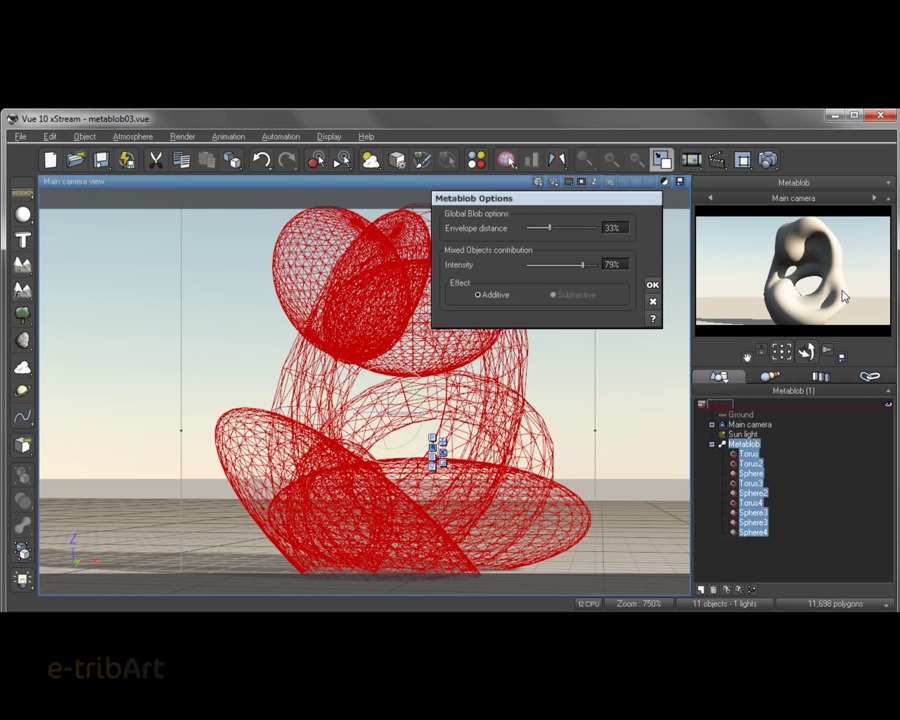
drag(546, 228, 540, 228)
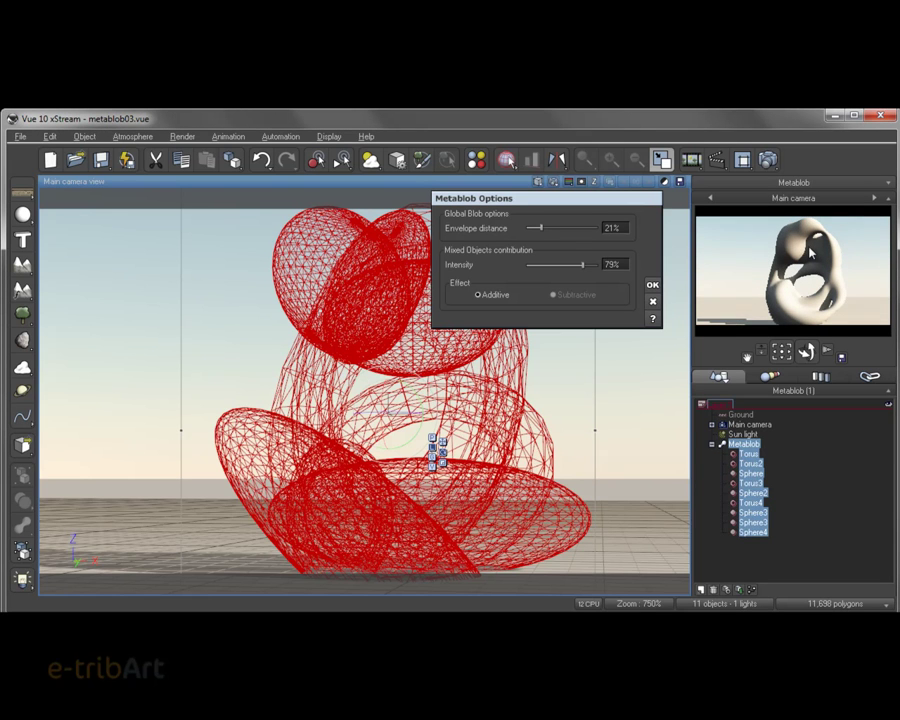
drag(540, 228, 533, 228)
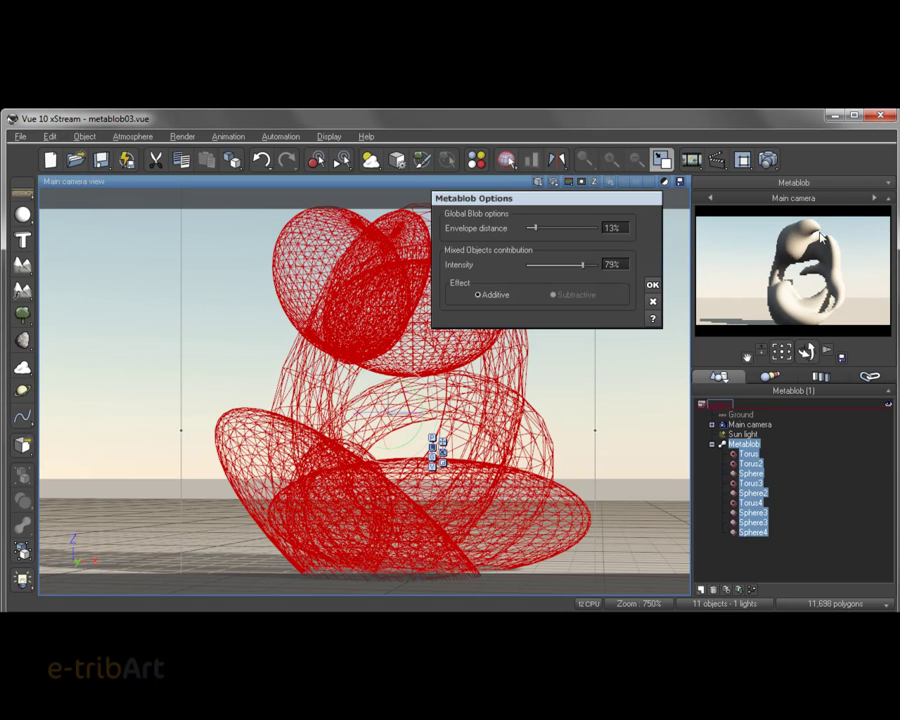
drag(533, 228, 531, 228)
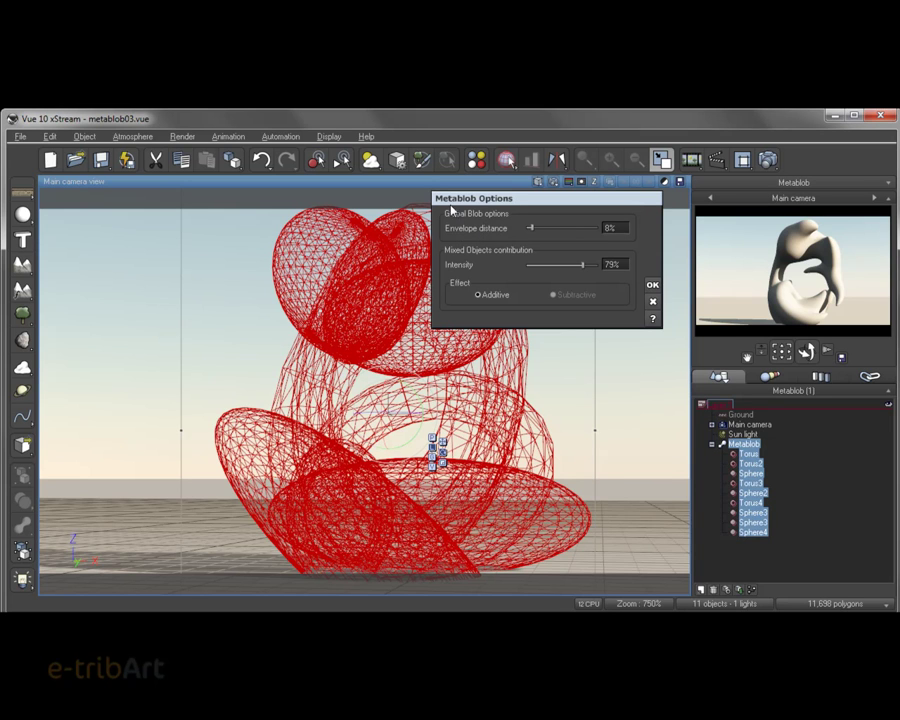
Step: Set the metablob's envelope distance to 25% and refresh the camera preview
drag(531, 228, 547, 229)
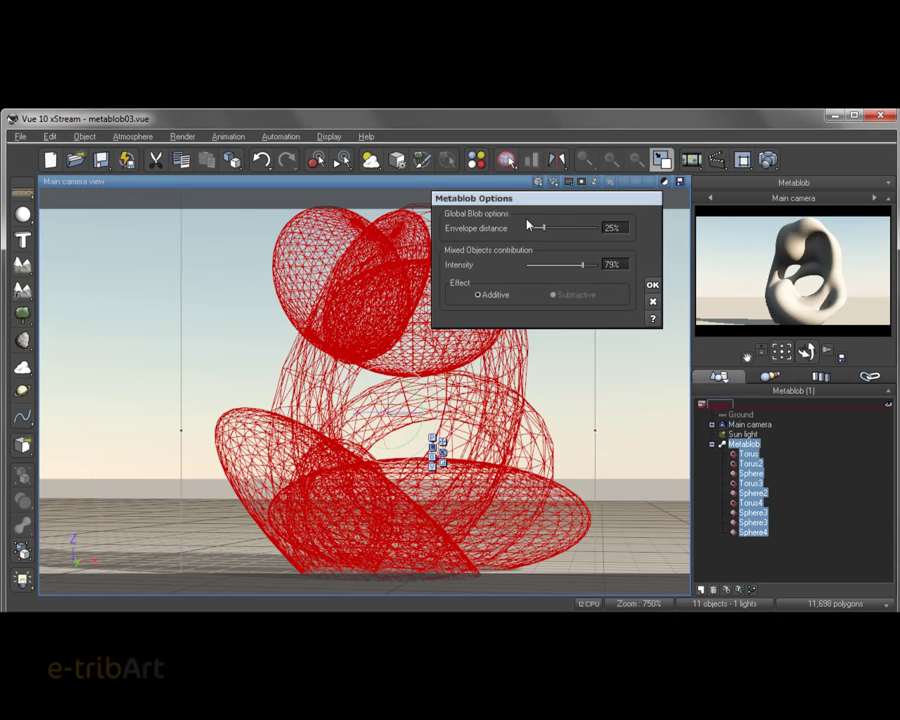
drag(526, 204, 543, 201)
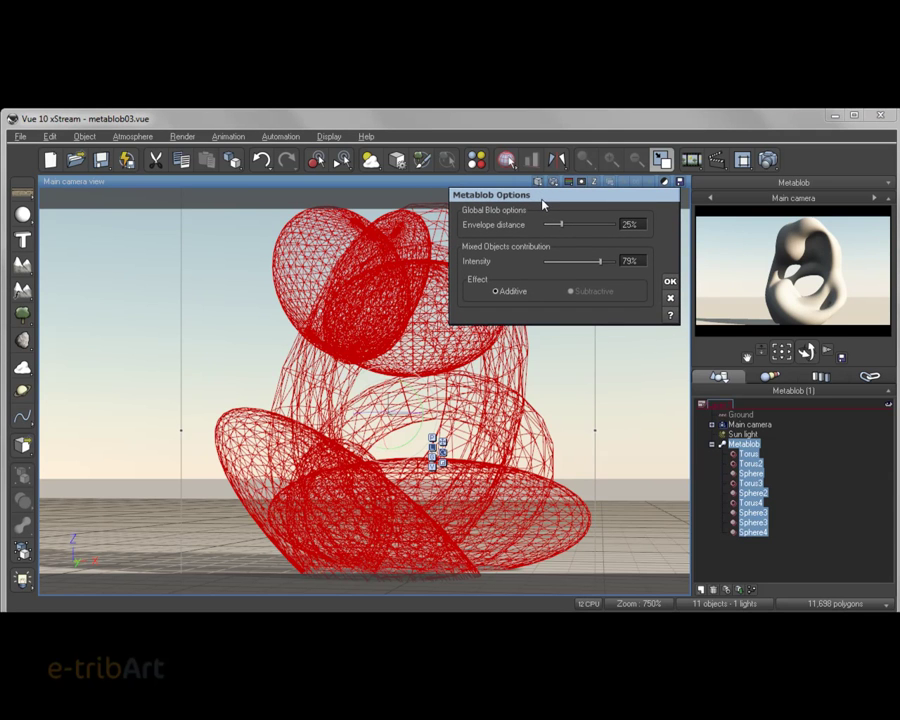
right_click(743, 288)
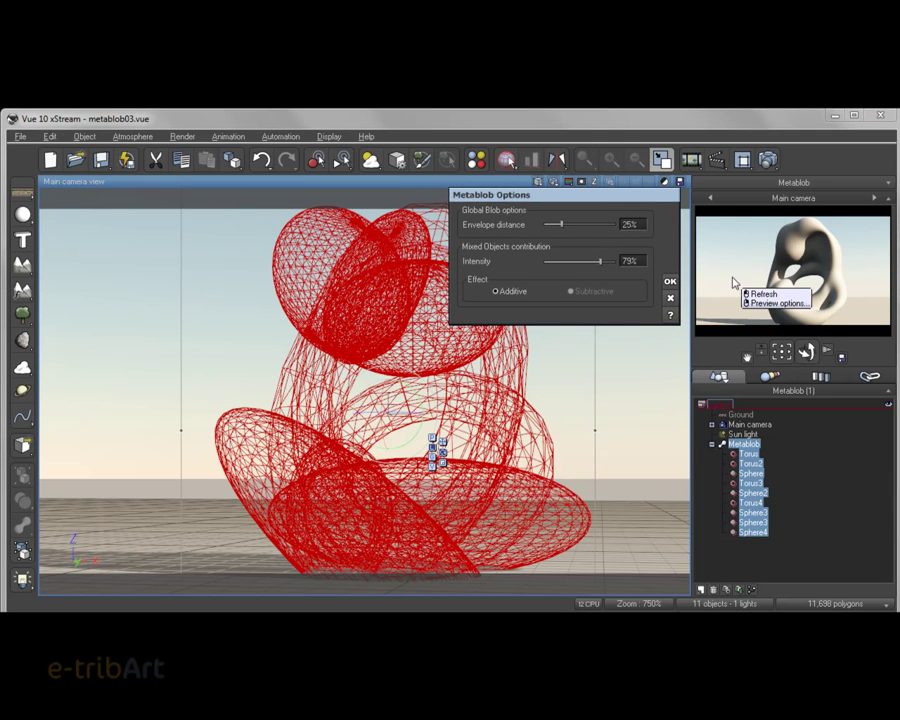
Step: Raise the metablob's envelope distance to 37% and refresh the camera preview
click(576, 241)
drag(561, 224, 570, 224)
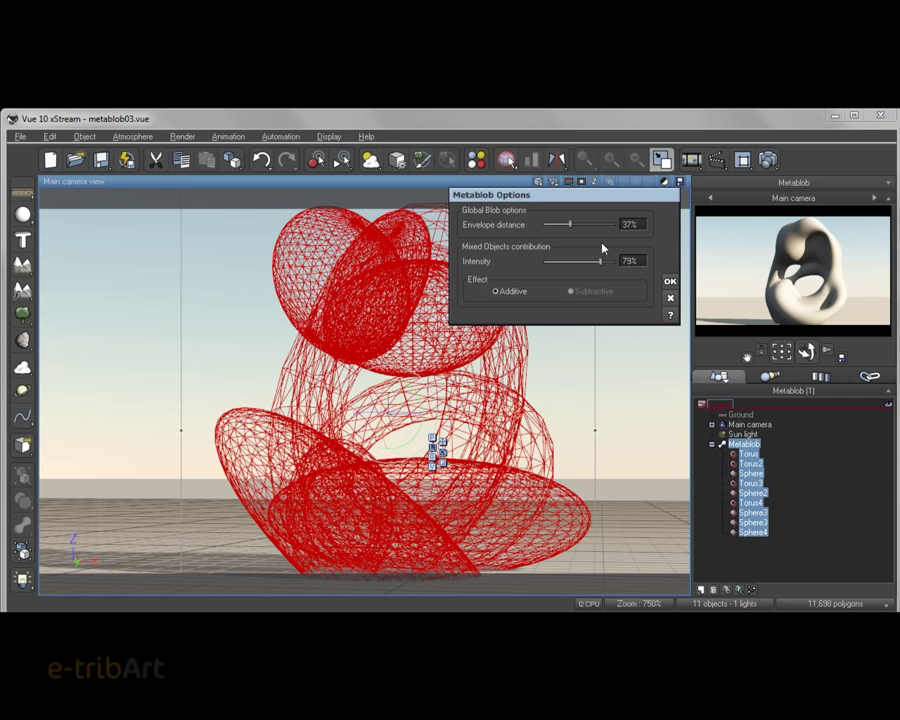
right_click(754, 260)
click(778, 272)
click(840, 352)
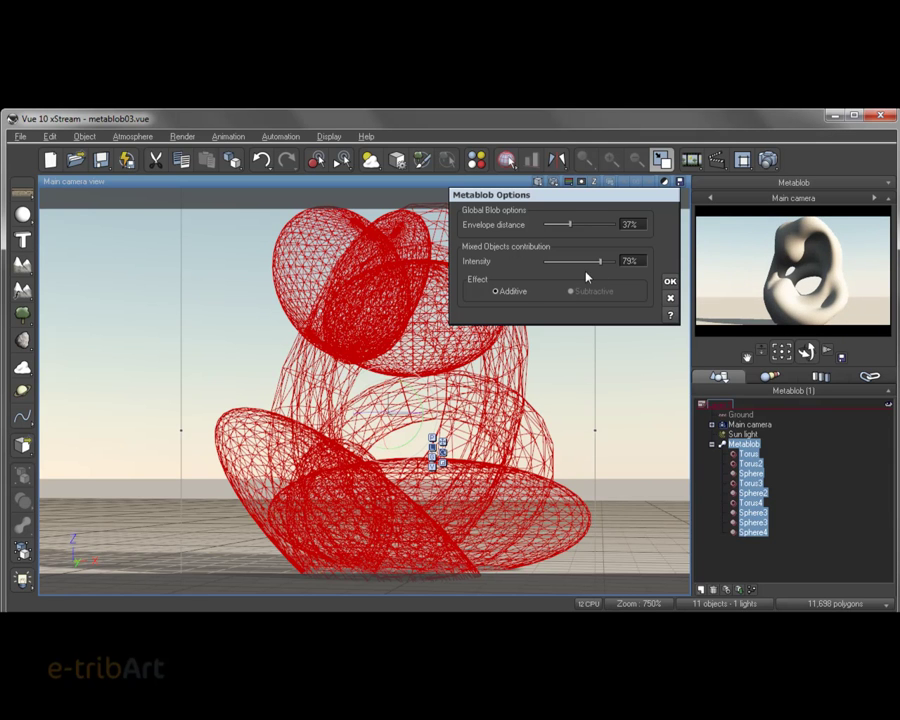
Step: Lower the mixed objects' contribution intensity to 45% and refresh the camera preview
drag(600, 261, 575, 261)
right_click(752, 259)
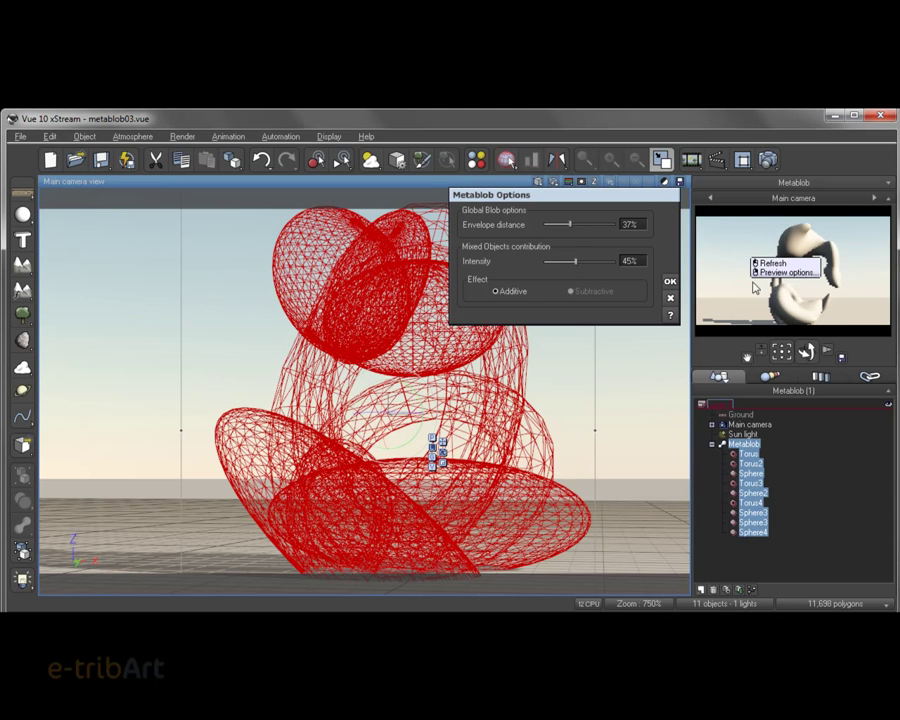
click(772, 263)
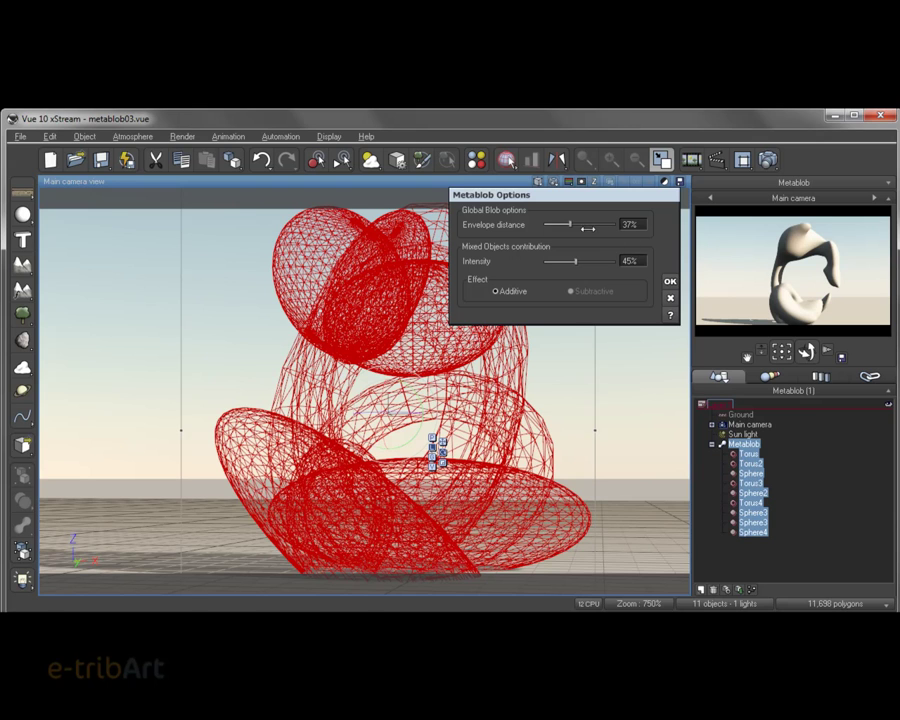
Step: Set the envelope distance to 63% and the contribution intensity to 18%, refreshing the preview
drag(582, 224, 589, 224)
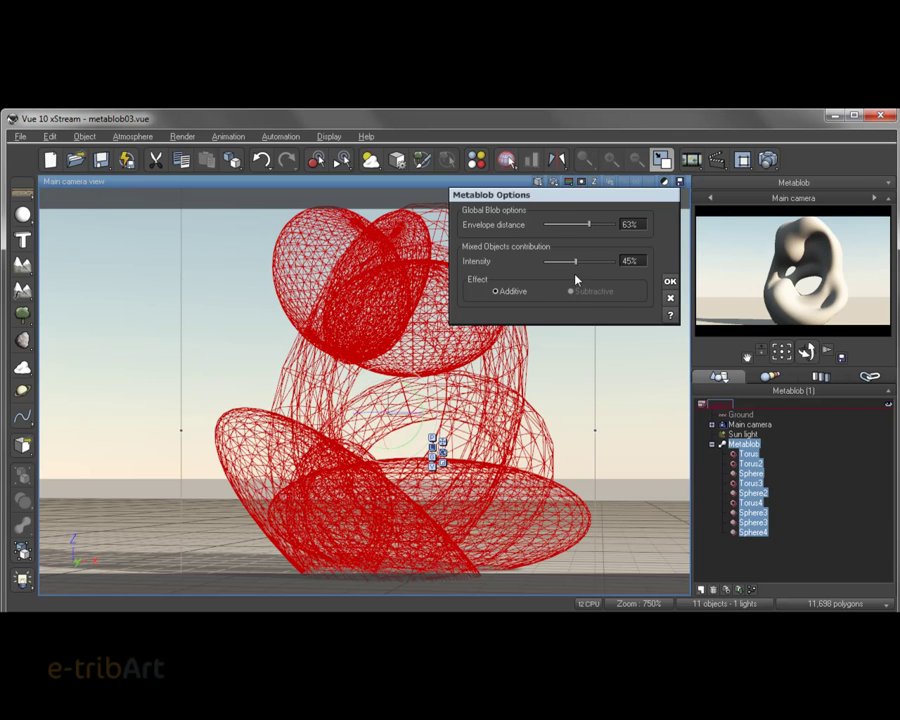
drag(574, 262, 555, 261)
right_click(745, 267)
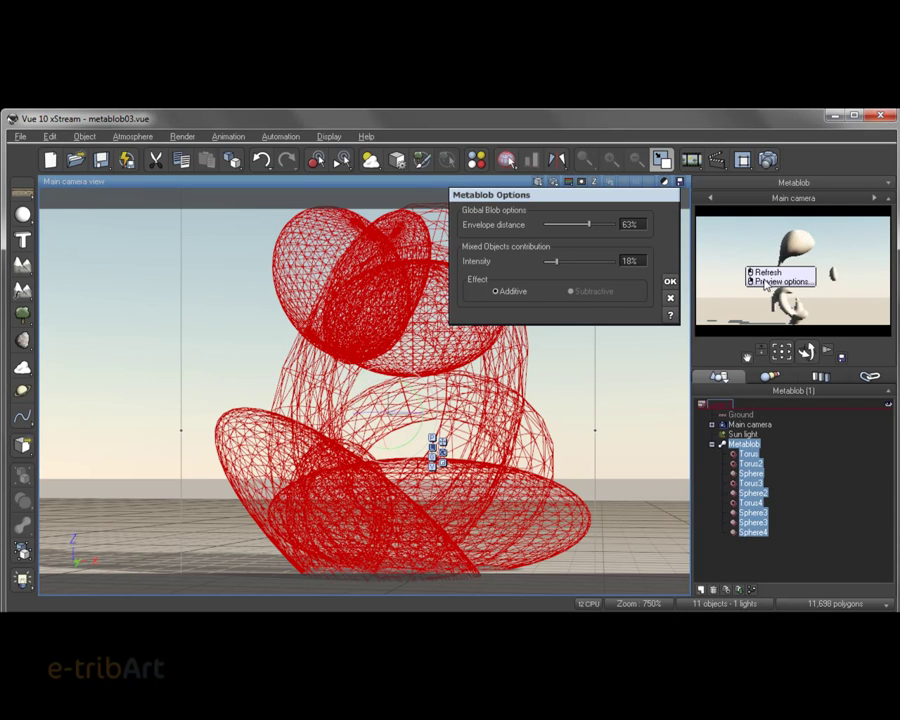
click(768, 272)
Step: Try the contribution intensity at 8%, set it to 35%, and refresh the preview for each value
drag(557, 261, 550, 261)
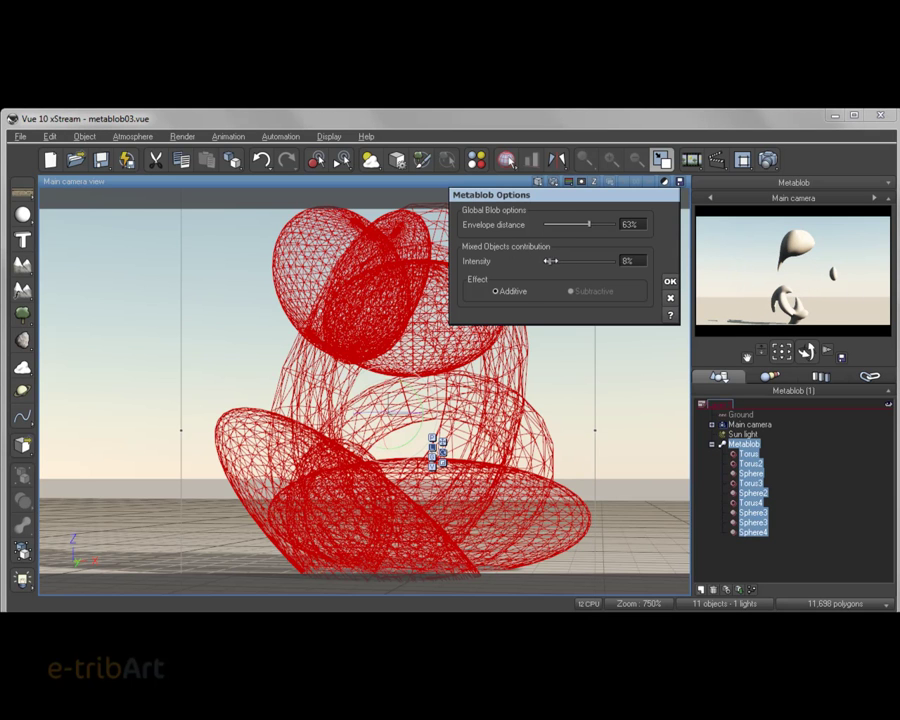
click(748, 268)
drag(548, 261, 567, 261)
click(729, 271)
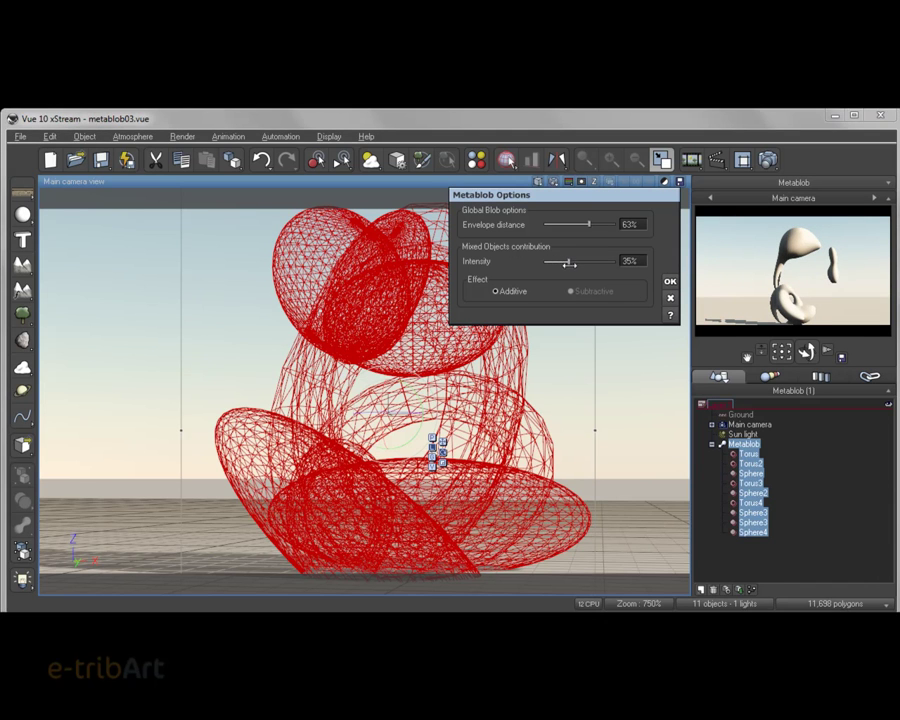
Step: Refresh the preview, try 43% contribution intensity, and set the envelope distance to 40% with the intensity at 75%
click(735, 273)
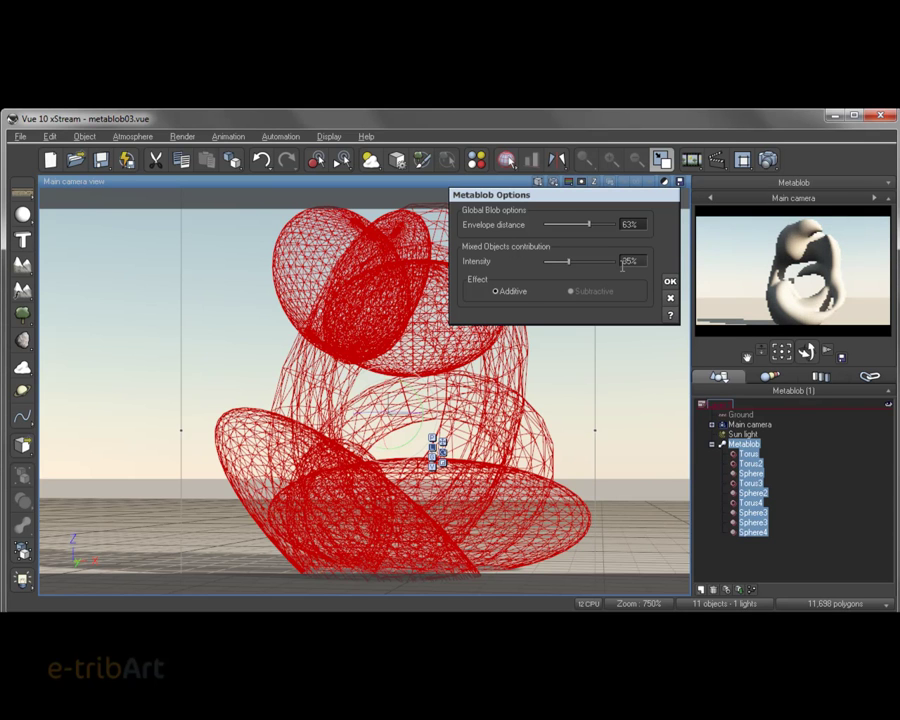
drag(568, 261, 574, 261)
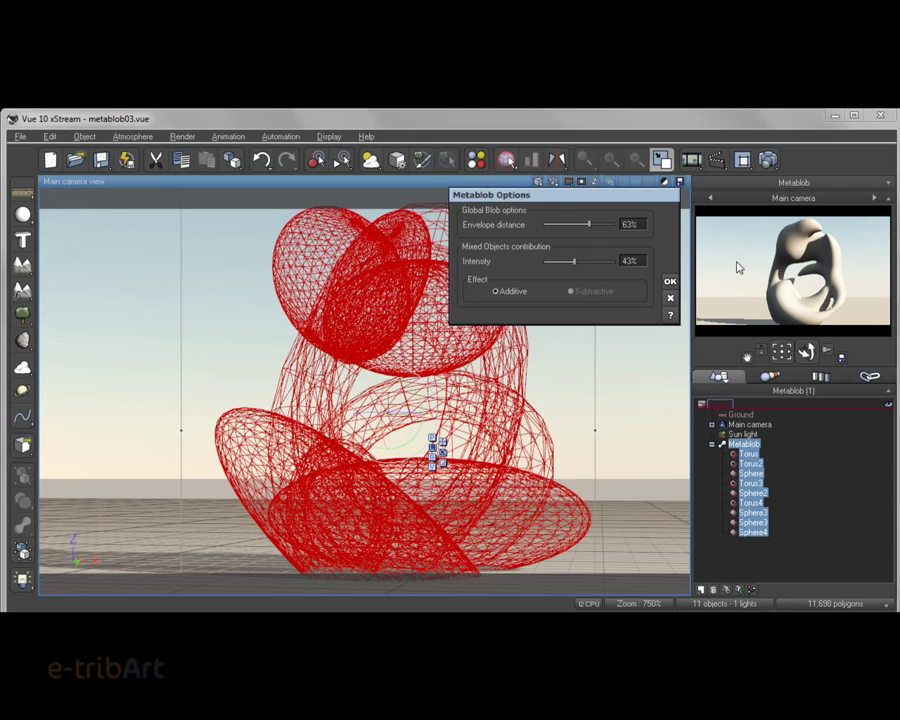
drag(574, 261, 572, 224)
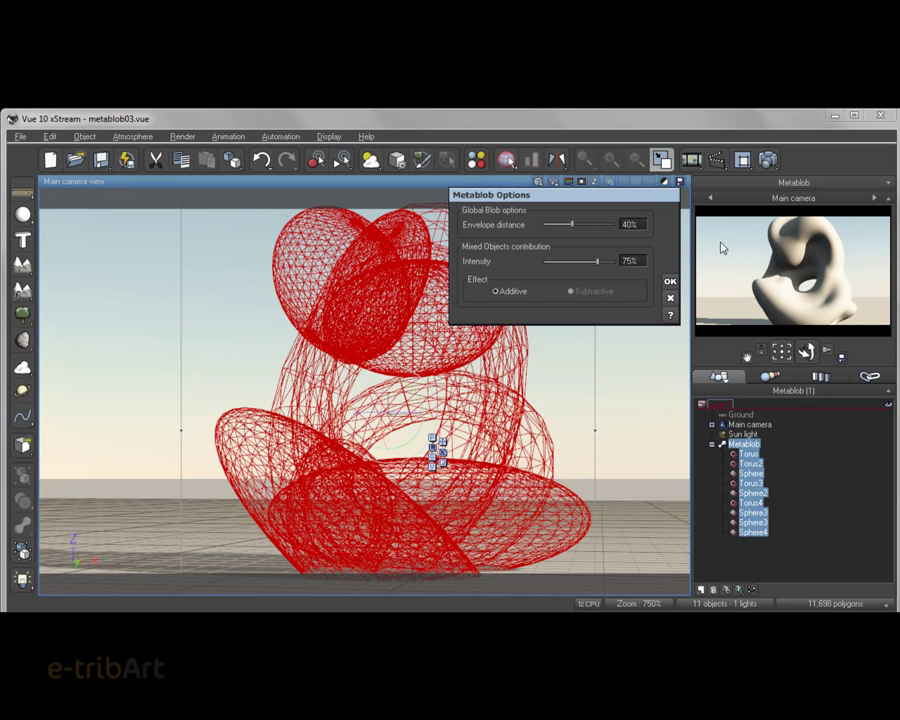
Step: Accept the metablob options and refresh the main camera preview
click(670, 281)
right_click(716, 303)
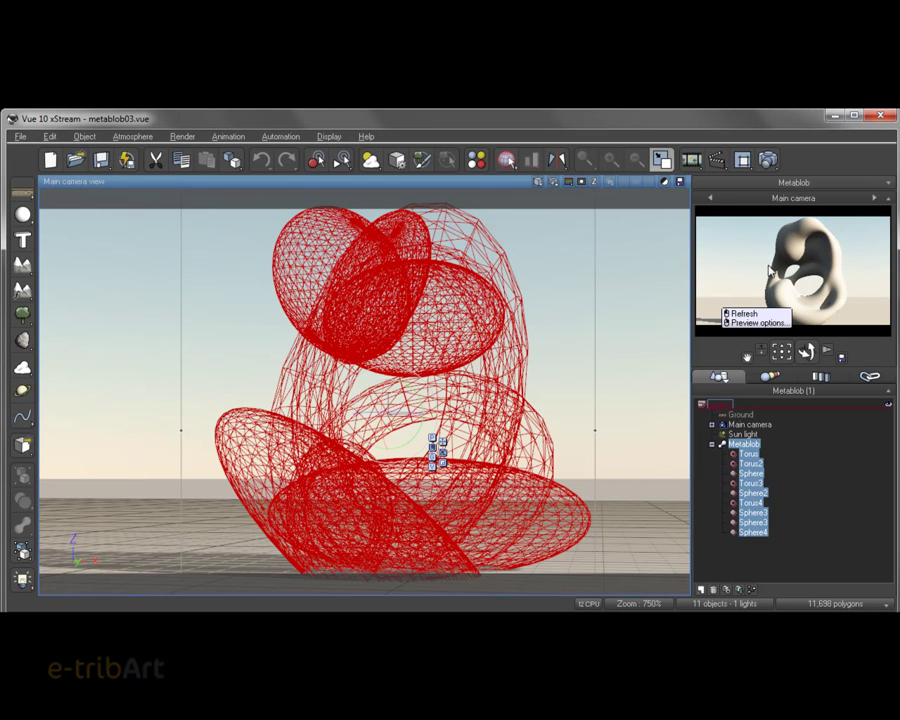
click(745, 313)
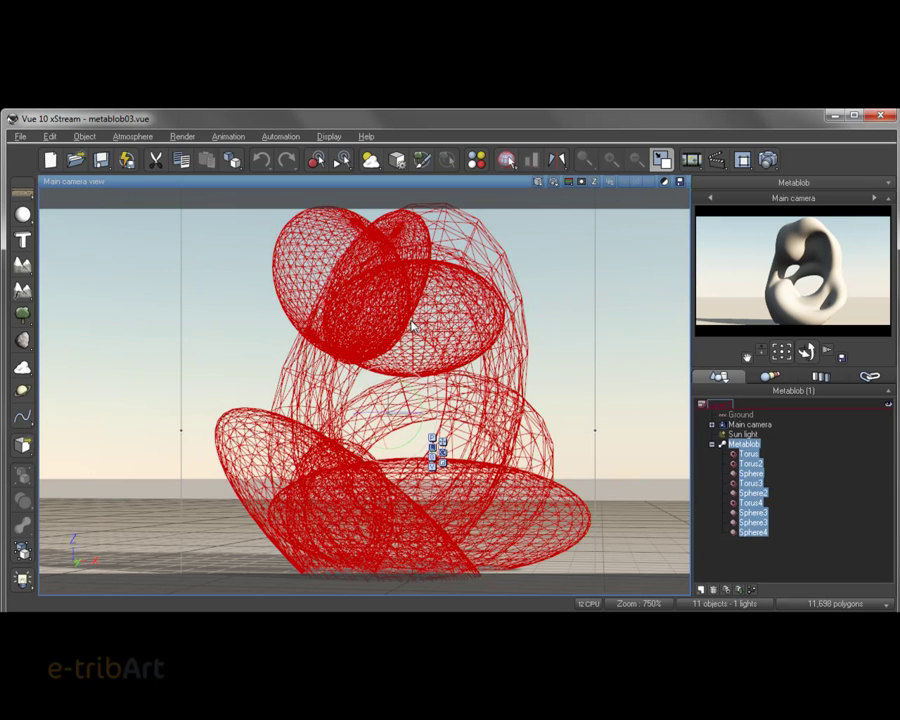
Step: Select the first Sphere inside the metablob and expand its object properties to show the material preview
click(749, 454)
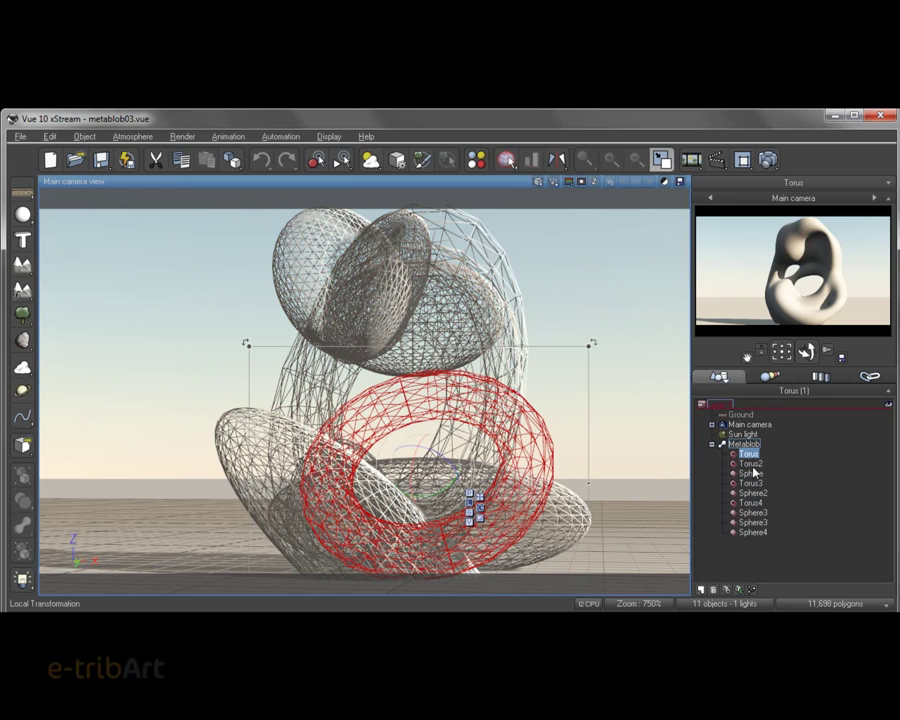
key(Down)
key(Down)
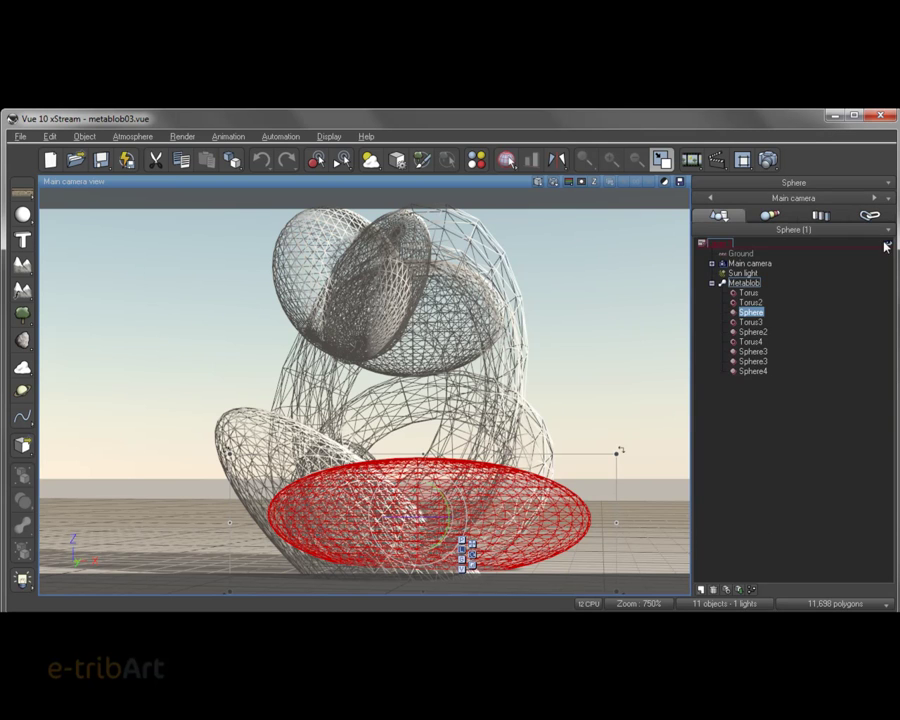
click(885, 244)
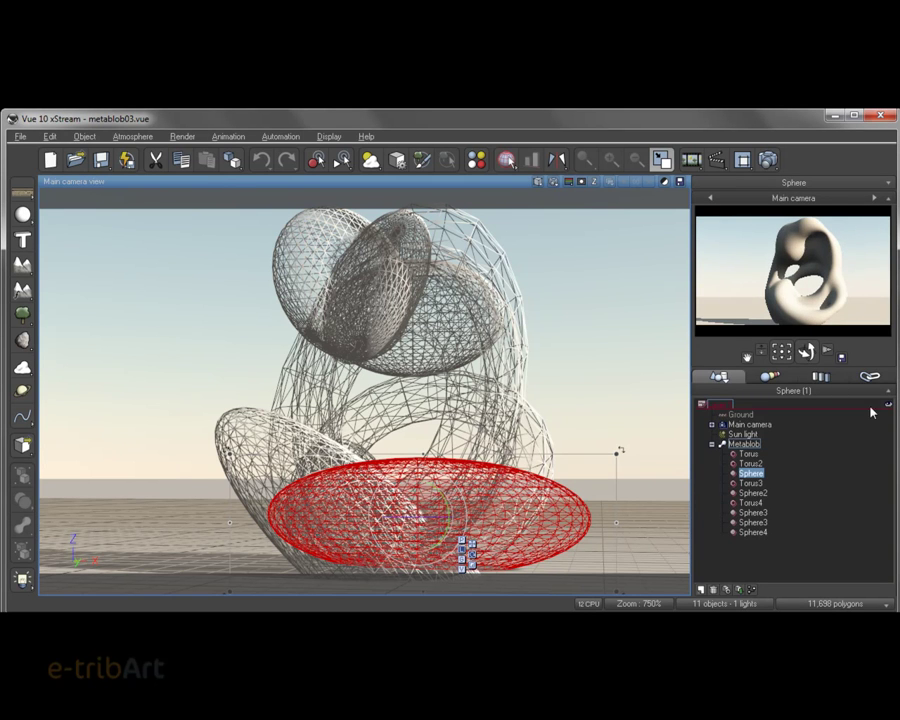
click(890, 202)
click(890, 202)
click(888, 184)
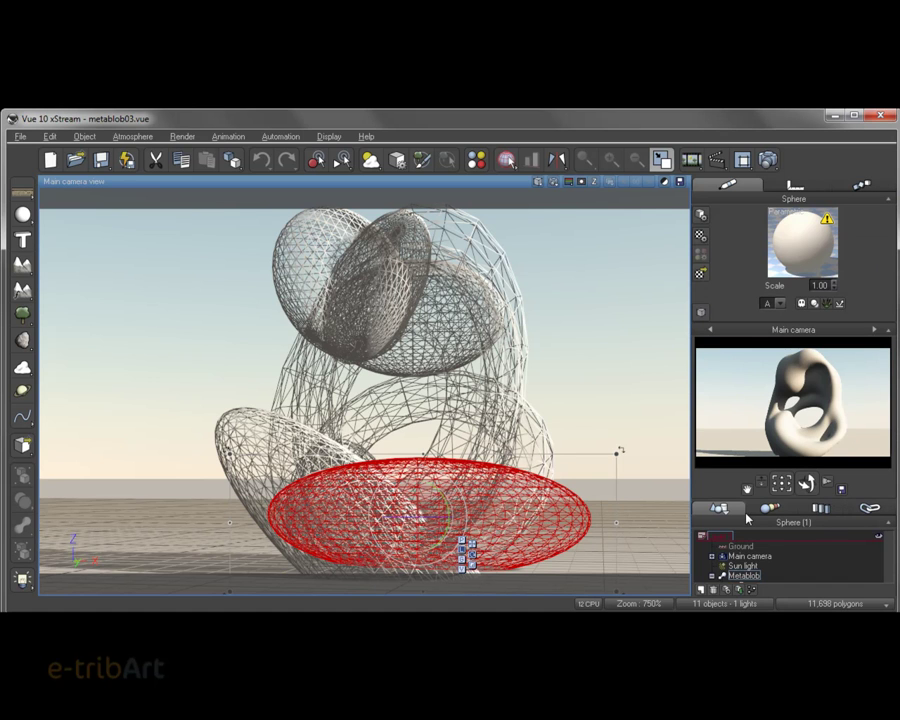
Step: Edit the sphere's Default material in the advanced editor and enable displacement mapping in its bump settings
right_click(800, 249)
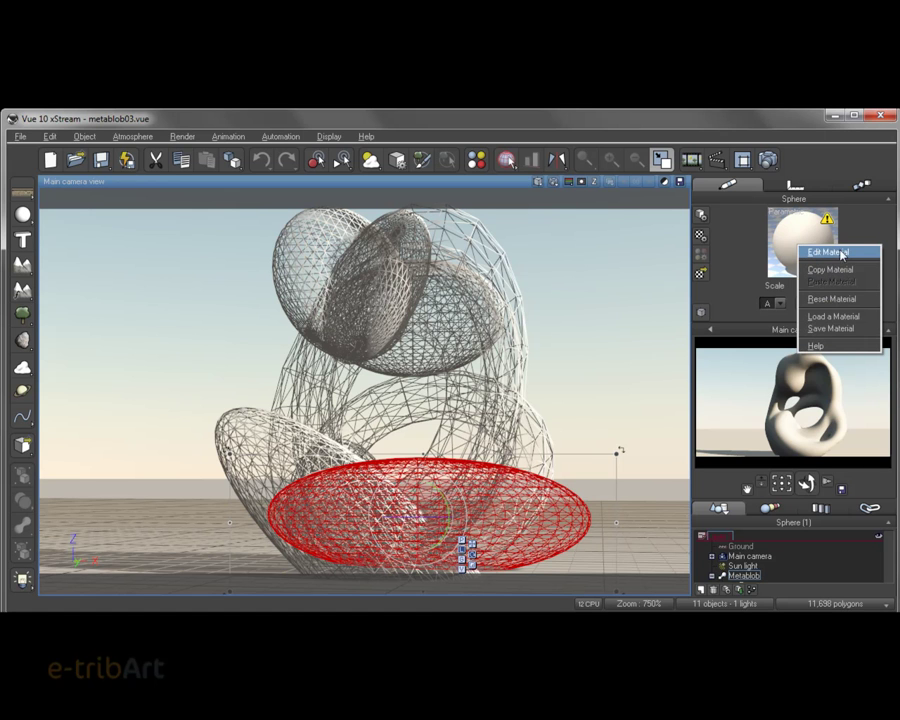
click(815, 253)
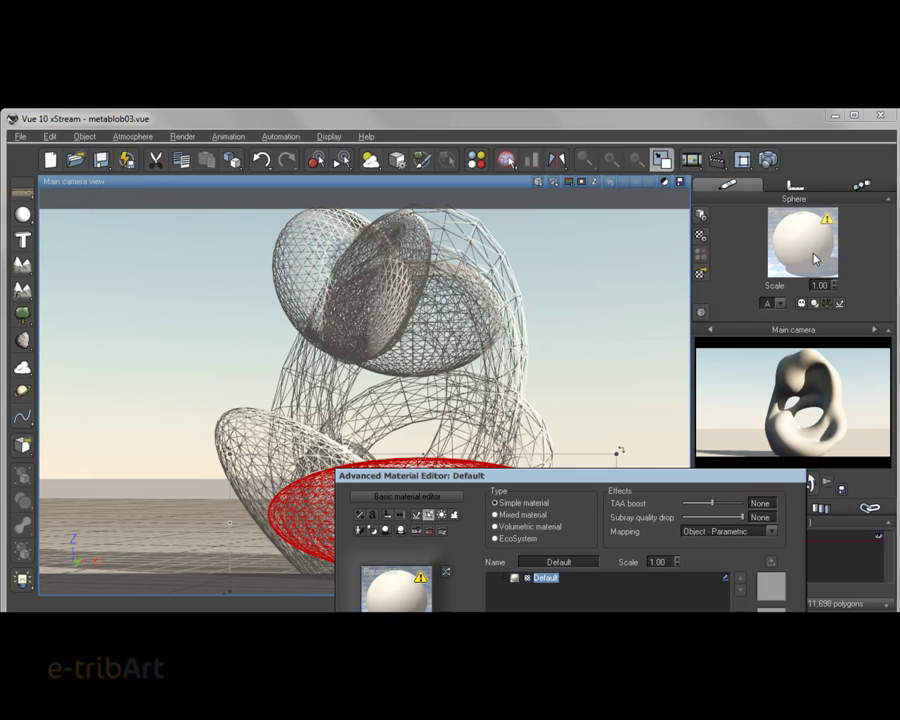
drag(627, 478, 486, 162)
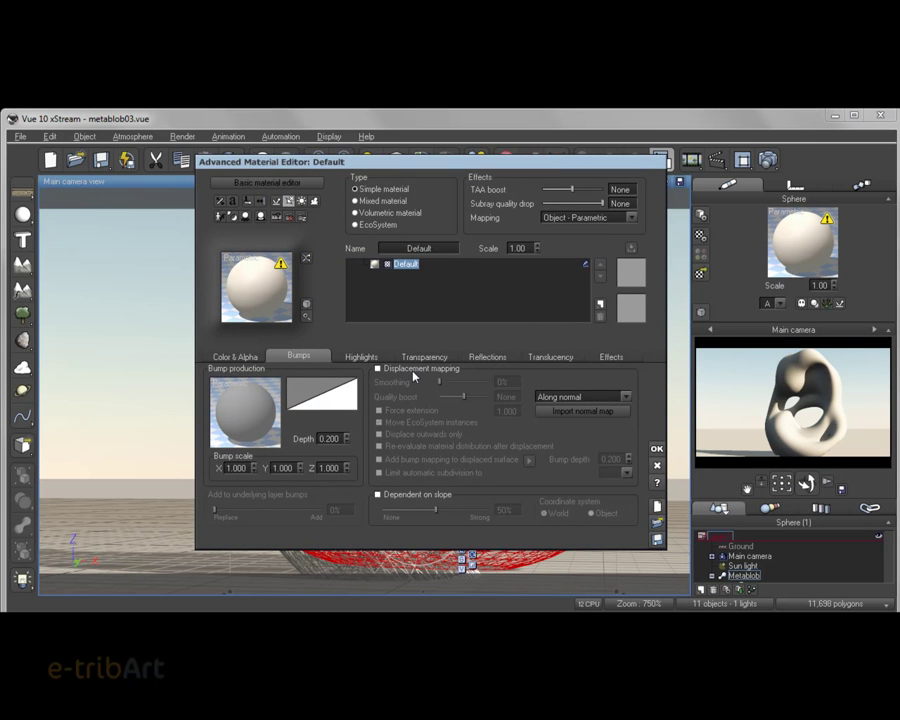
click(265, 358)
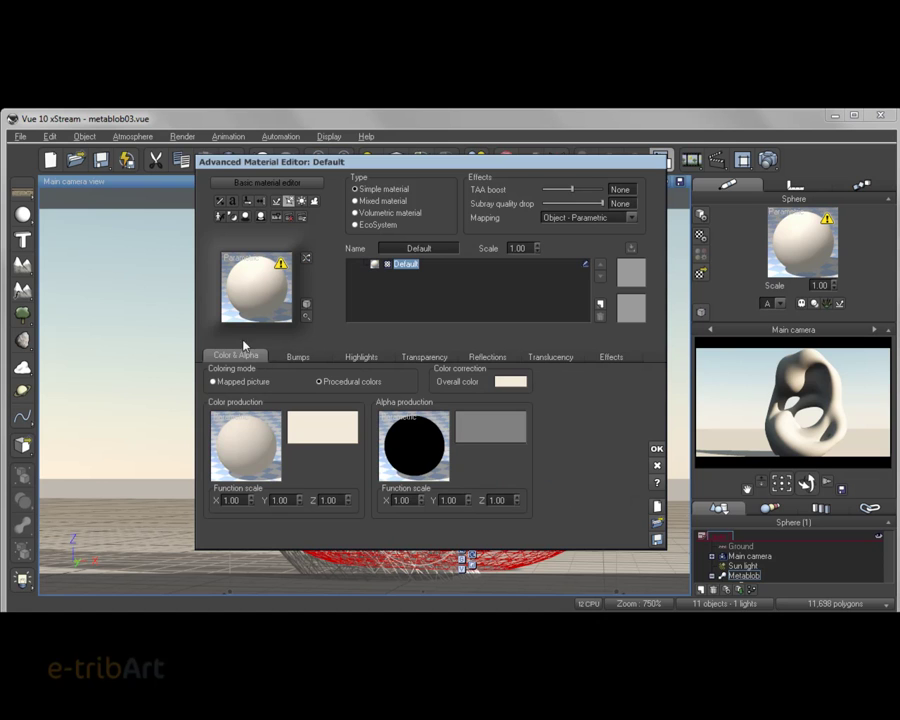
click(303, 358)
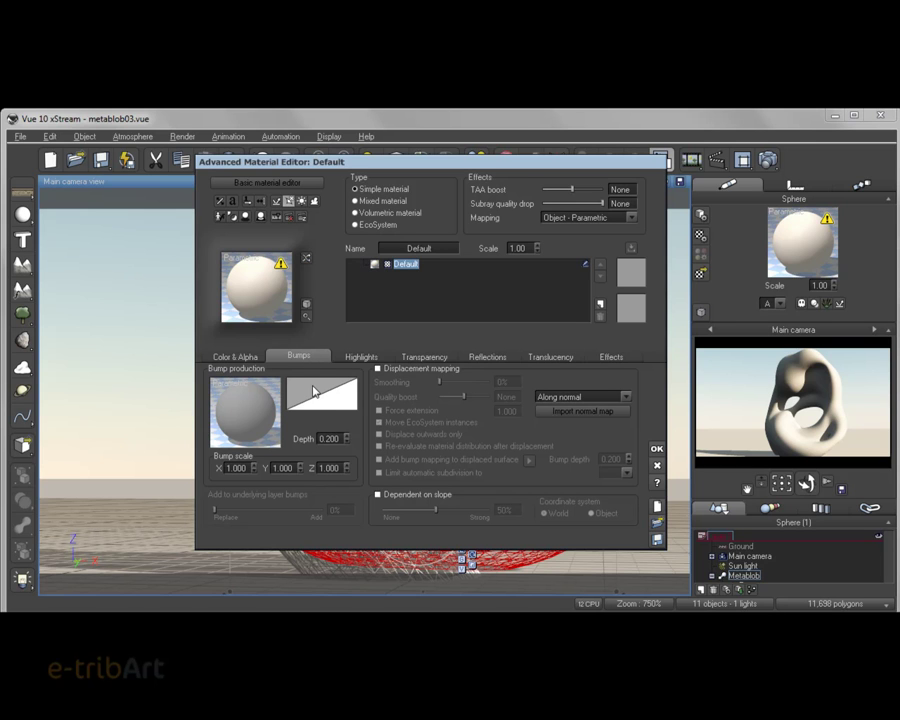
click(415, 370)
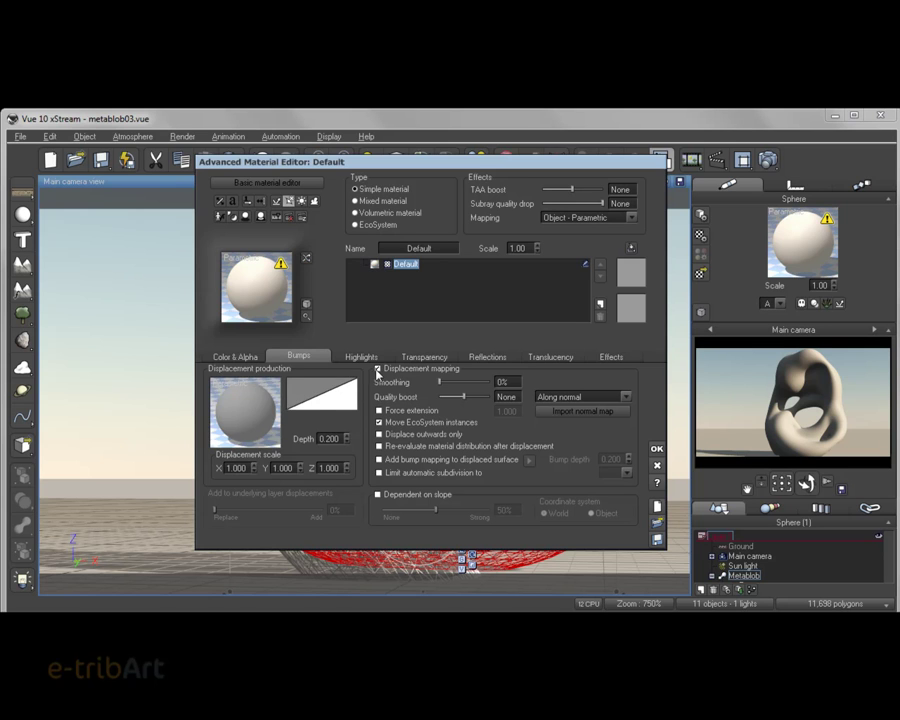
Step: Examine the displacement production function's graph, including the Position, Altitude and Slope inputs and the Displacement output
right_click(242, 411)
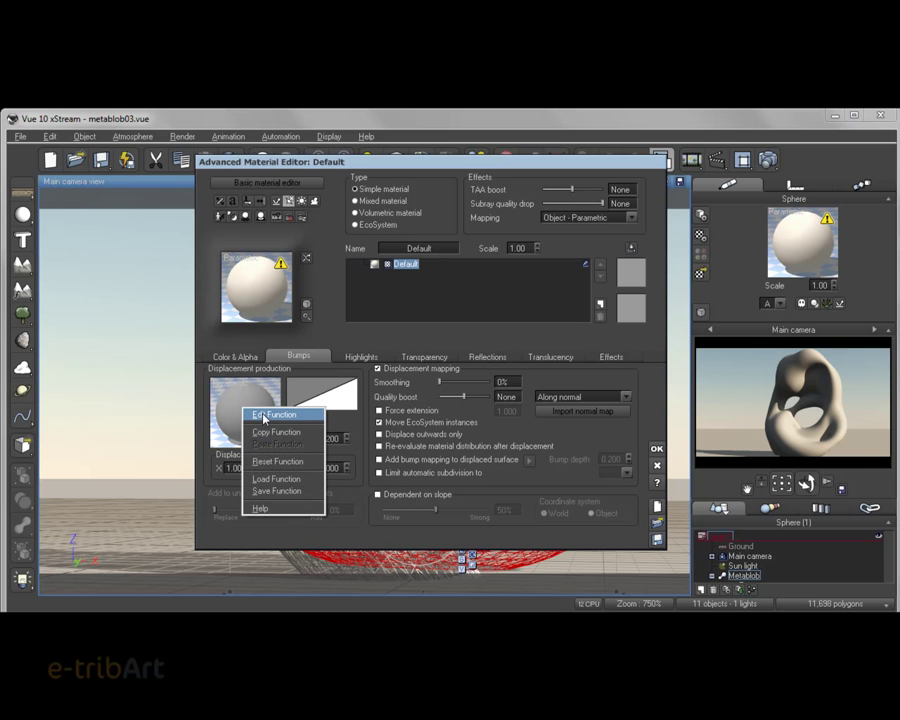
click(263, 415)
drag(335, 119, 390, 141)
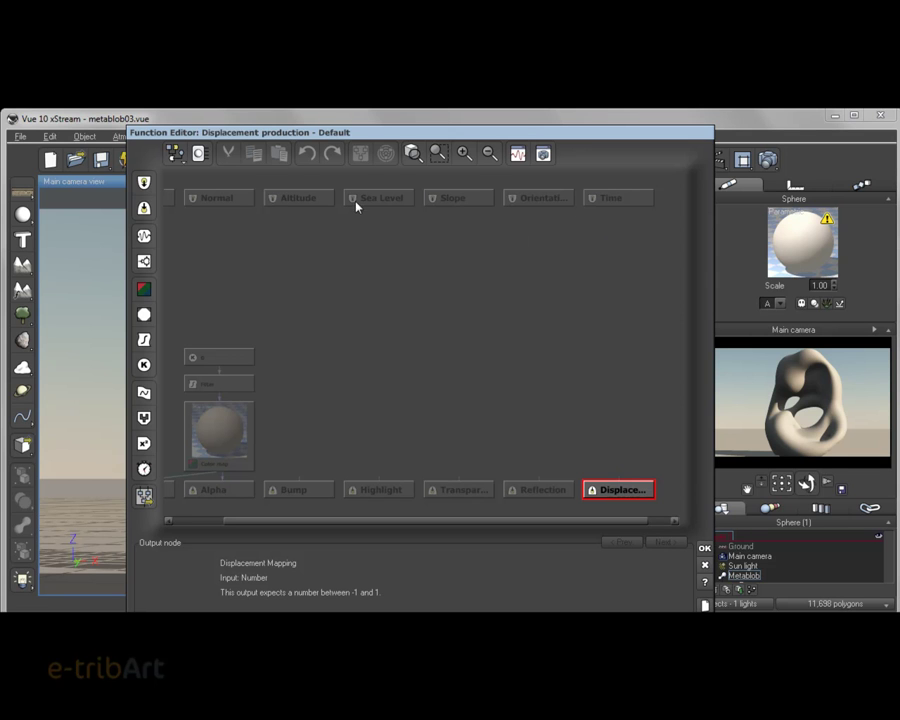
drag(289, 293, 343, 288)
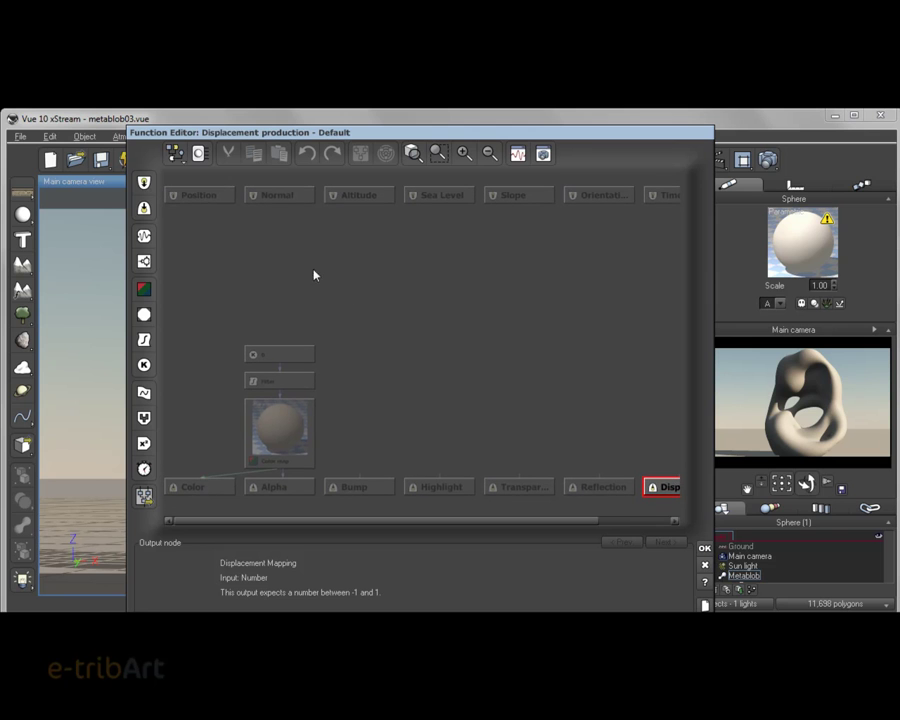
click(213, 196)
click(376, 197)
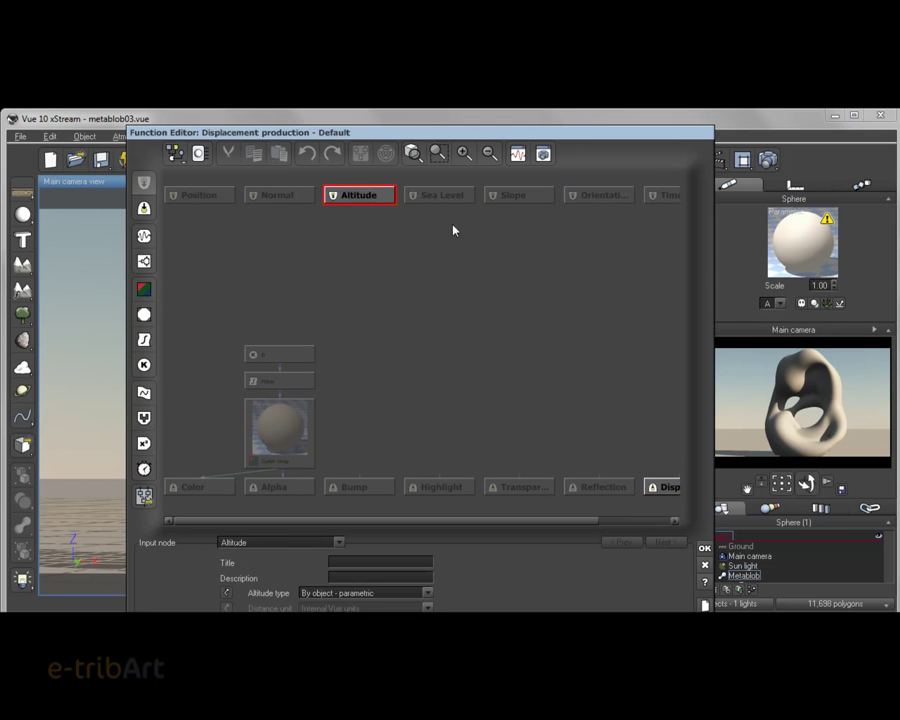
click(527, 198)
mouse_move(489, 293)
mouse_down()
mouse_move(428, 277)
mouse_move(497, 305)
mouse_up()
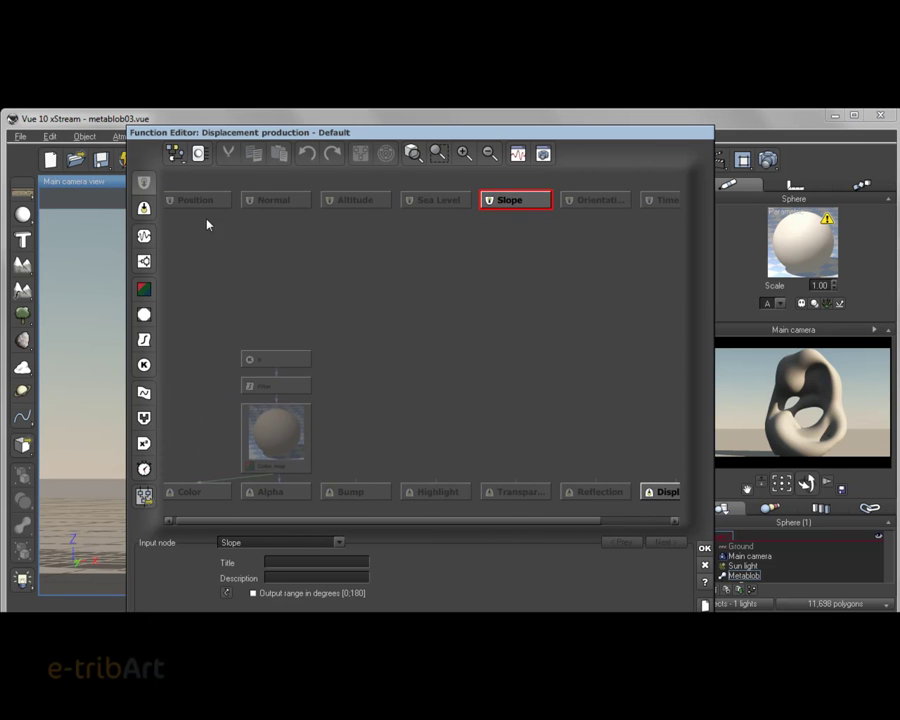
drag(548, 380, 462, 365)
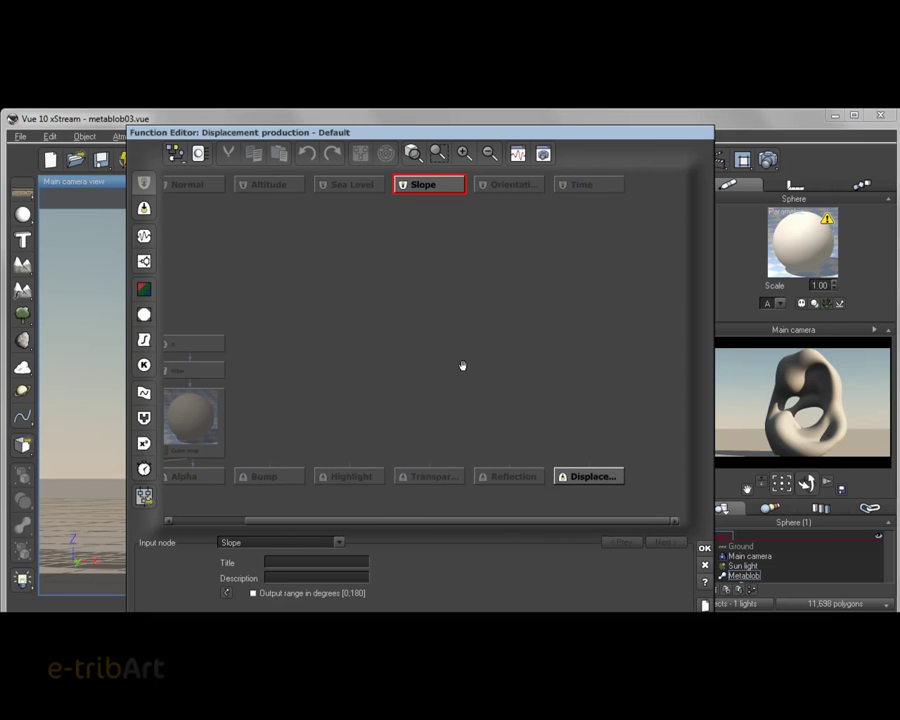
click(584, 476)
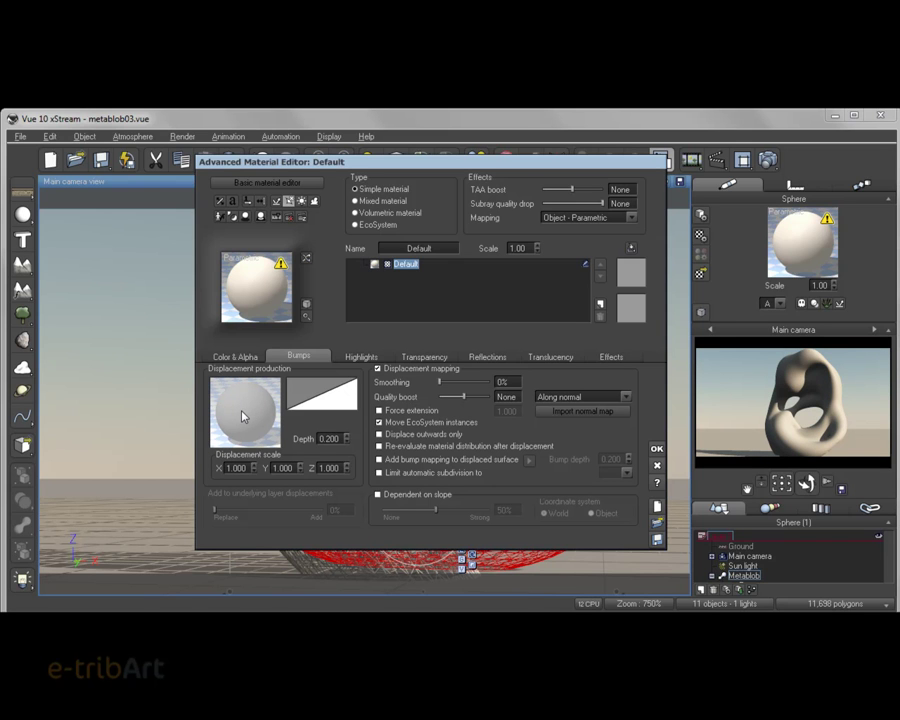
Step: Browse the Basic collection of loadable displacement functions, checking Grainy Fractal and Rectangular
right_click(242, 416)
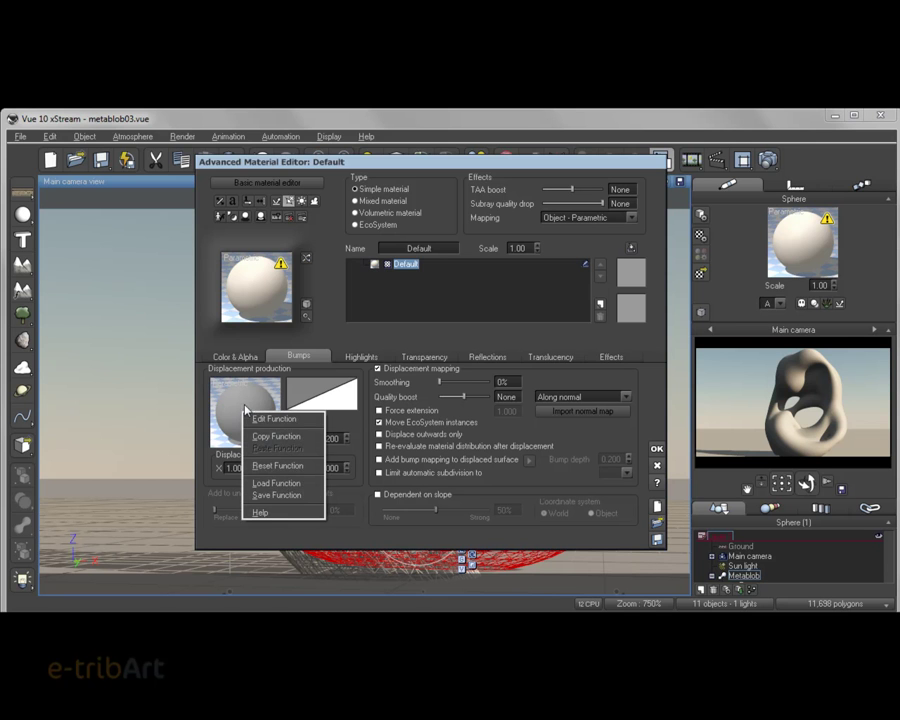
click(275, 484)
drag(445, 222, 490, 180)
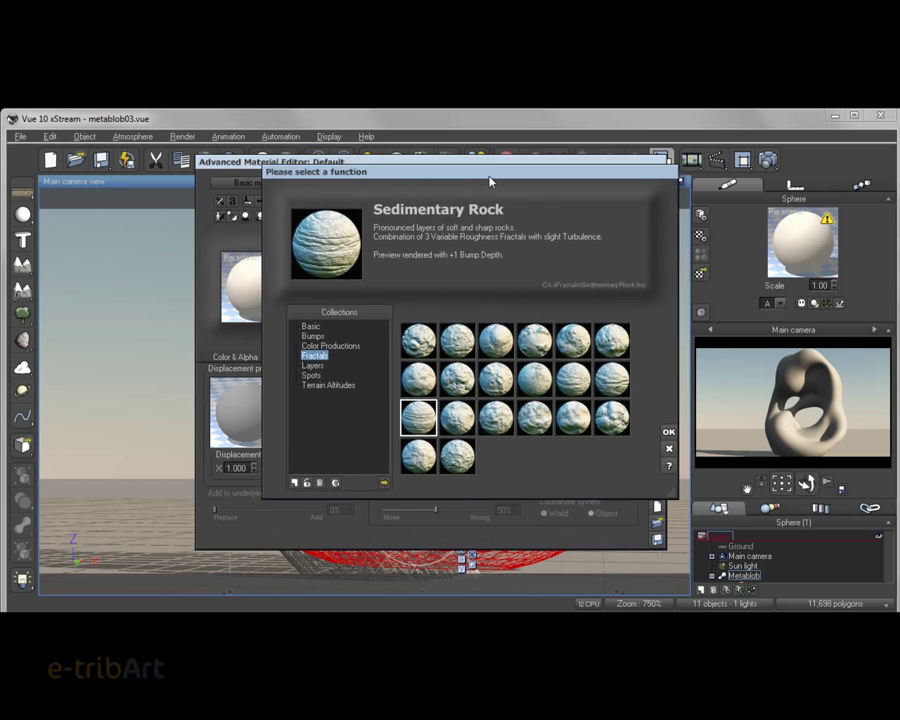
click(312, 329)
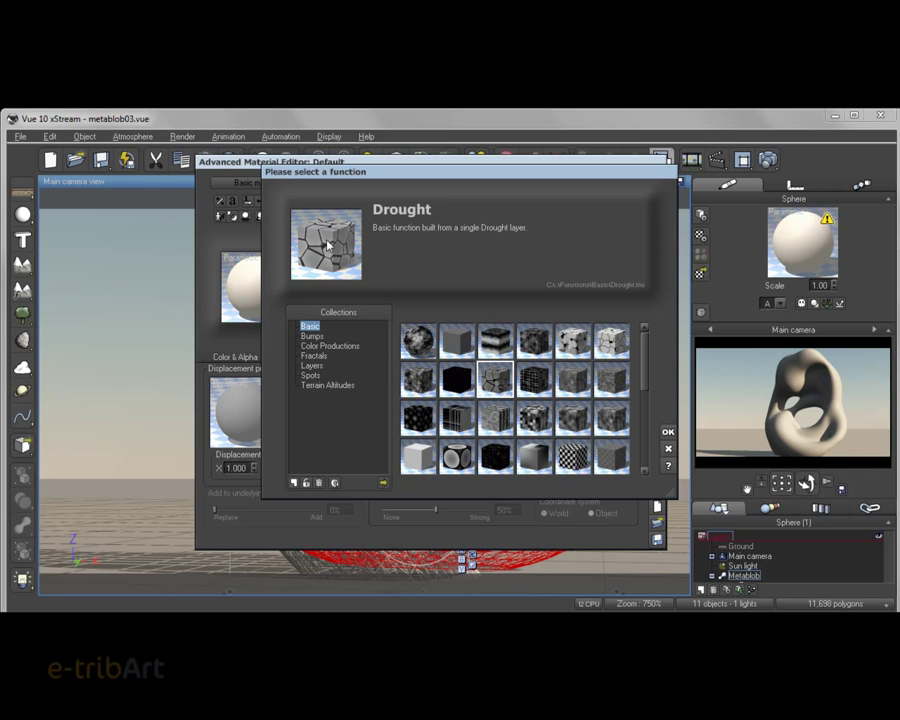
click(418, 340)
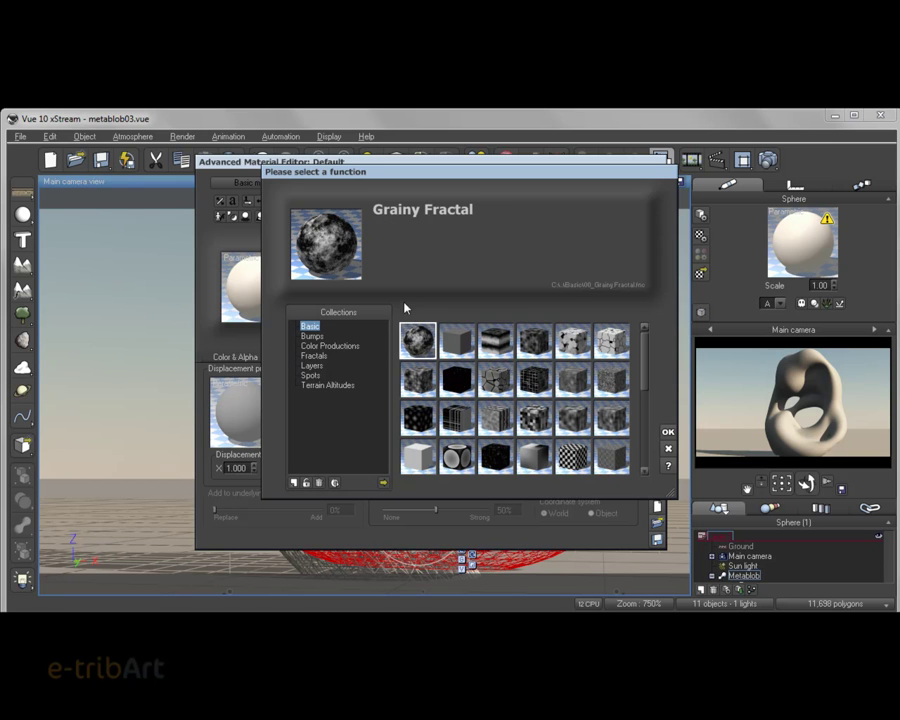
click(611, 340)
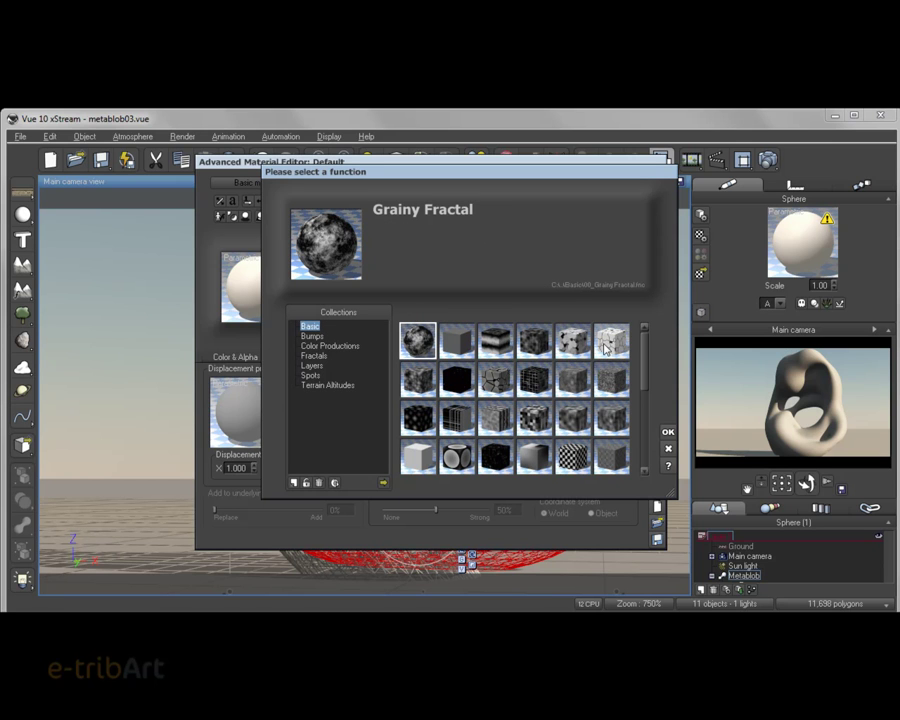
click(572, 457)
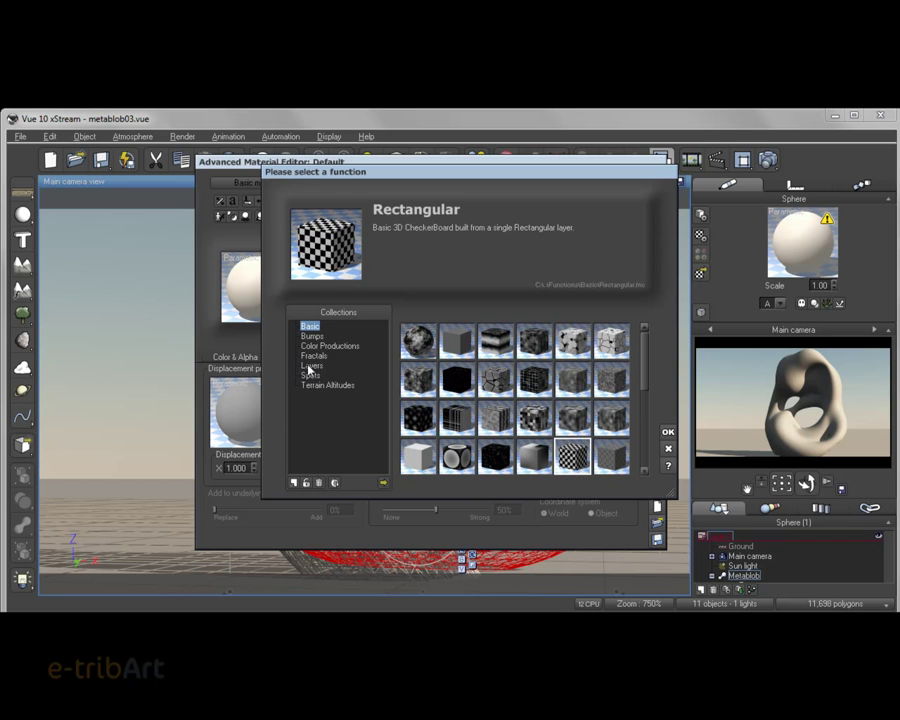
Step: Browse the Bumps collection of displacement functions, checking Complex cracks and Aggregated
click(311, 338)
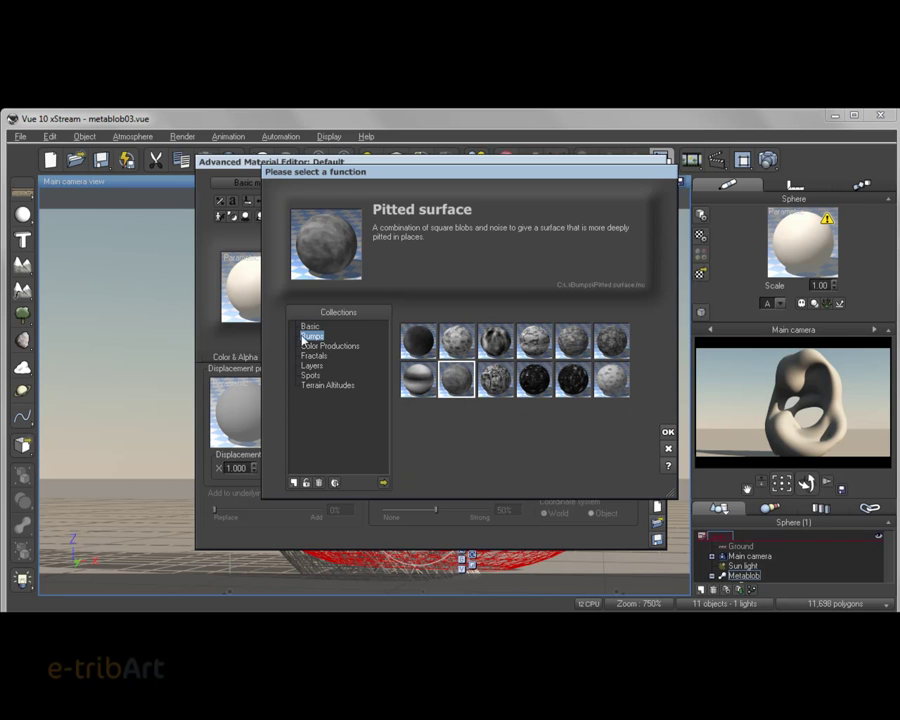
click(527, 342)
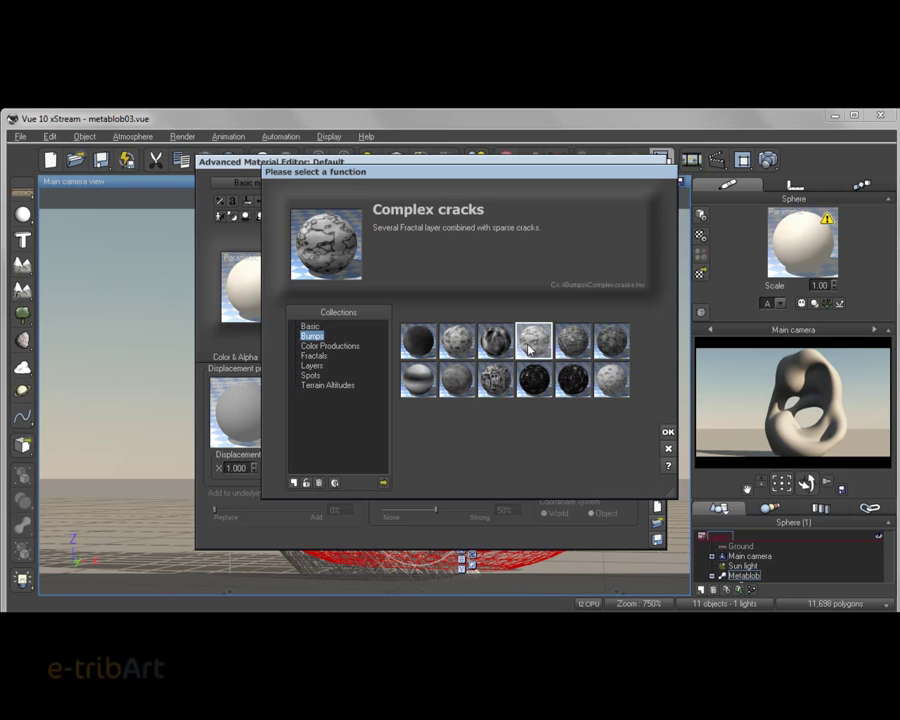
click(495, 341)
click(457, 341)
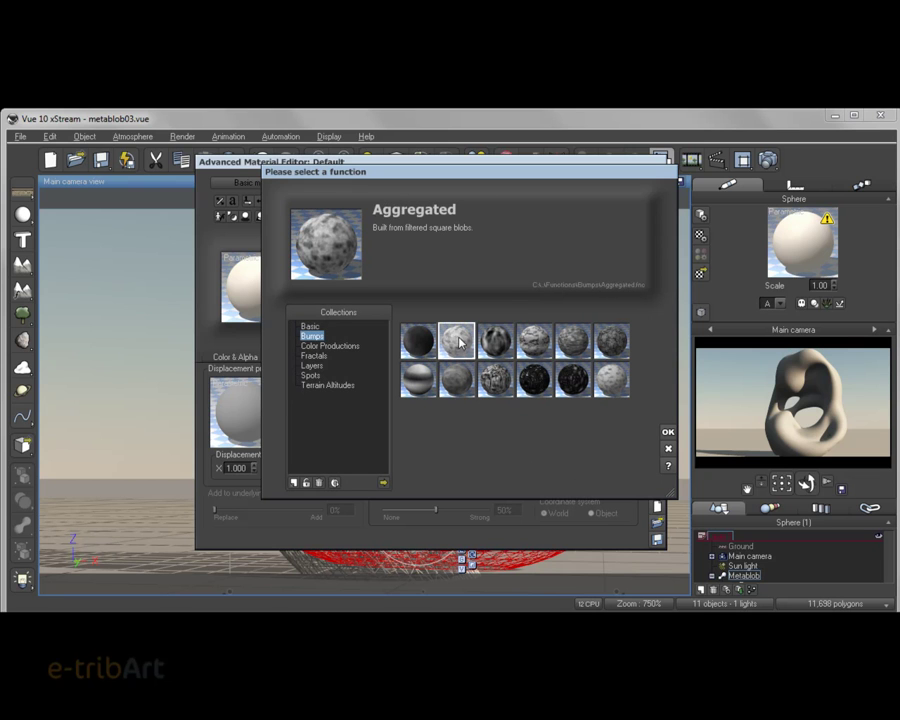
Step: Load the Sedimentary Rock function from the Fractals collection as the displacement production and refresh the camera preview
click(315, 356)
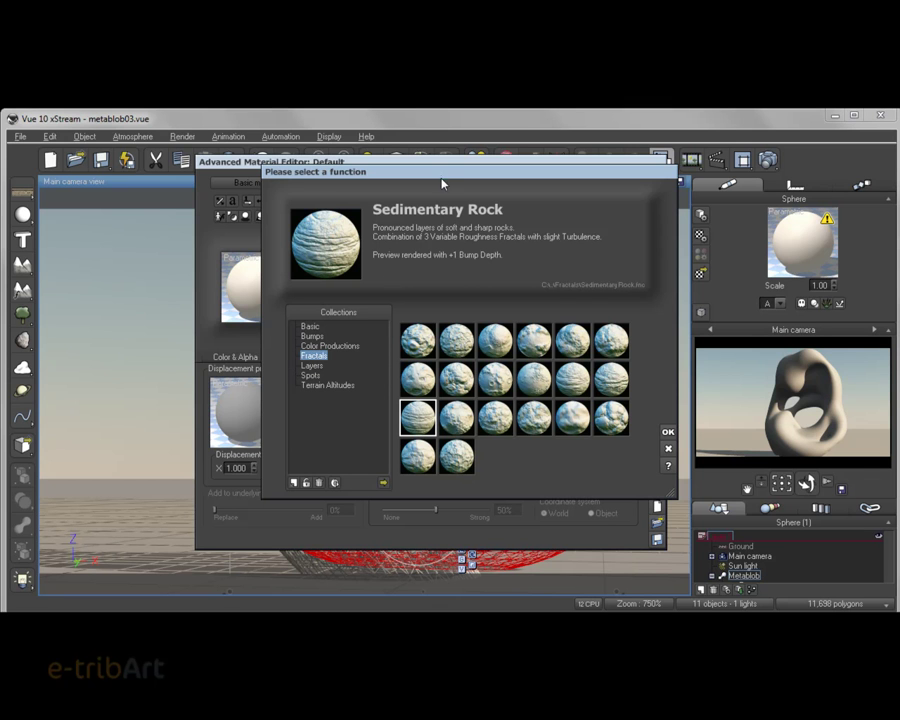
mouse_move(435, 177)
mouse_down()
mouse_move(491, 196)
mouse_move(575, 195)
mouse_move(456, 188)
mouse_move(418, 173)
mouse_move(432, 164)
mouse_up()
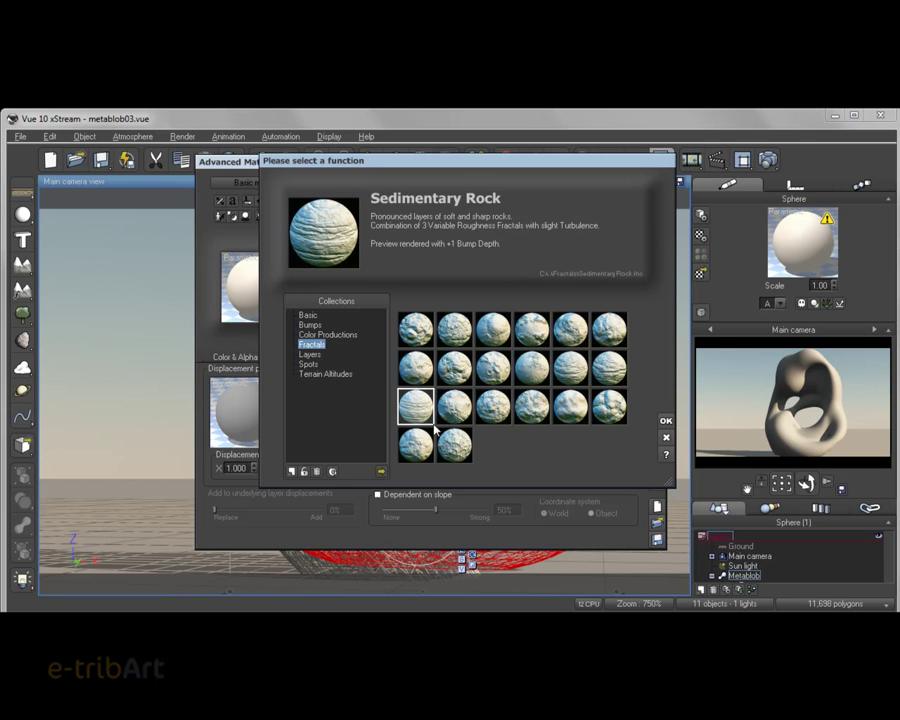
click(665, 421)
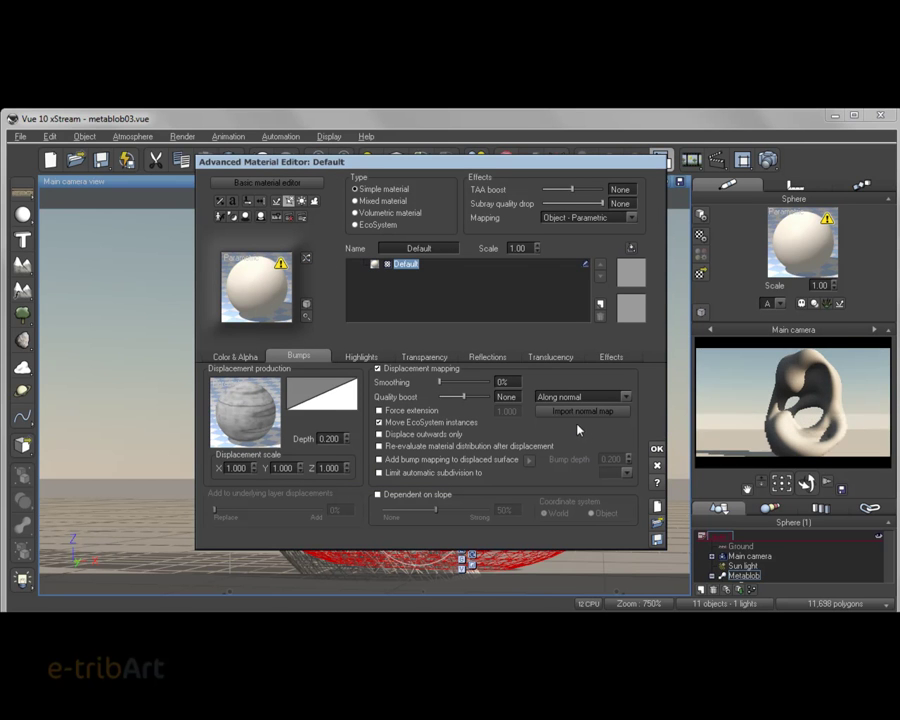
right_click(781, 428)
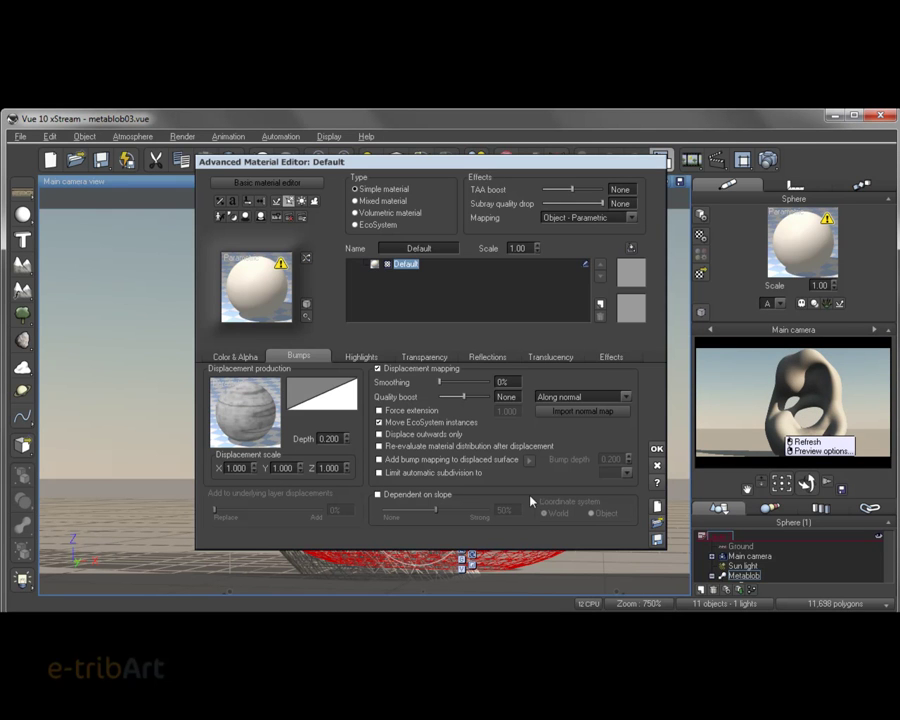
Step: Accept the sphere's displaced material and render the main camera view
click(524, 203)
drag(533, 168, 480, 610)
drag(627, 612, 641, 190)
click(702, 481)
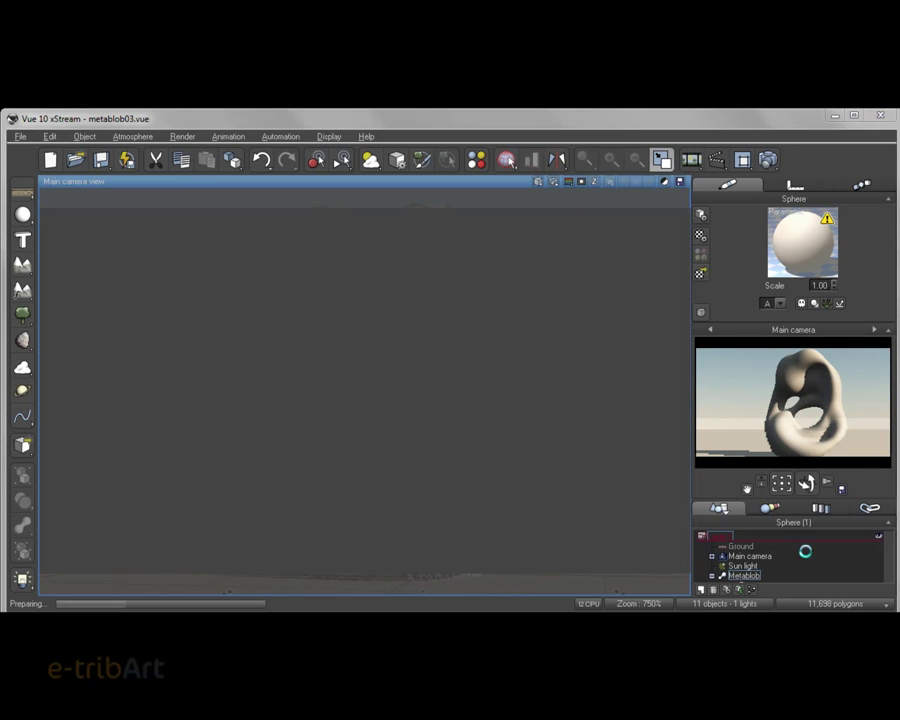
Step: Select the whole metablob and enable displacement mapping on its material, then accept the material
click(466, 447)
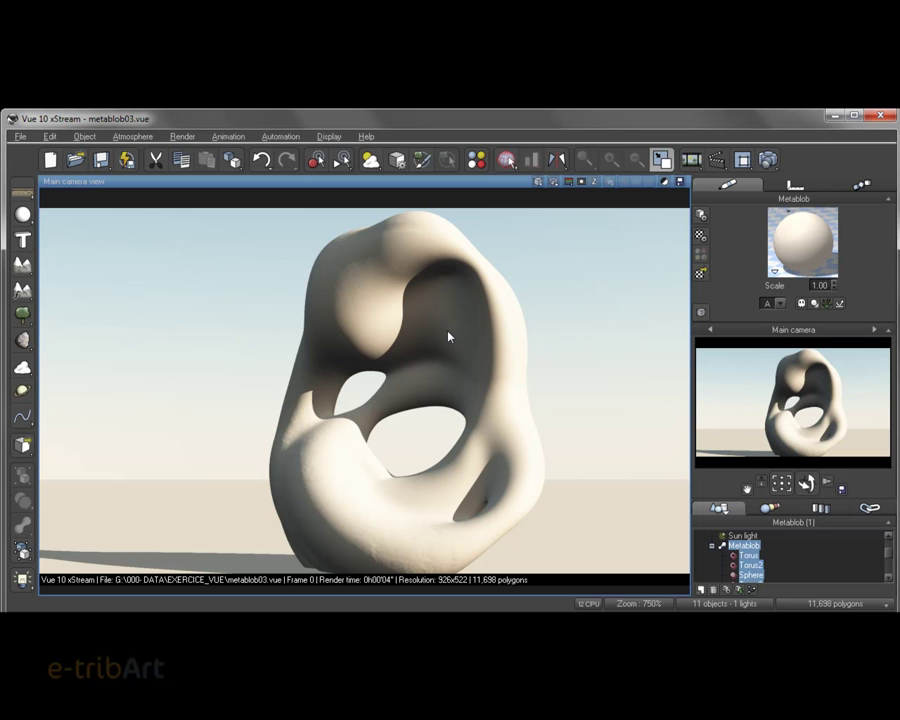
right_click(797, 260)
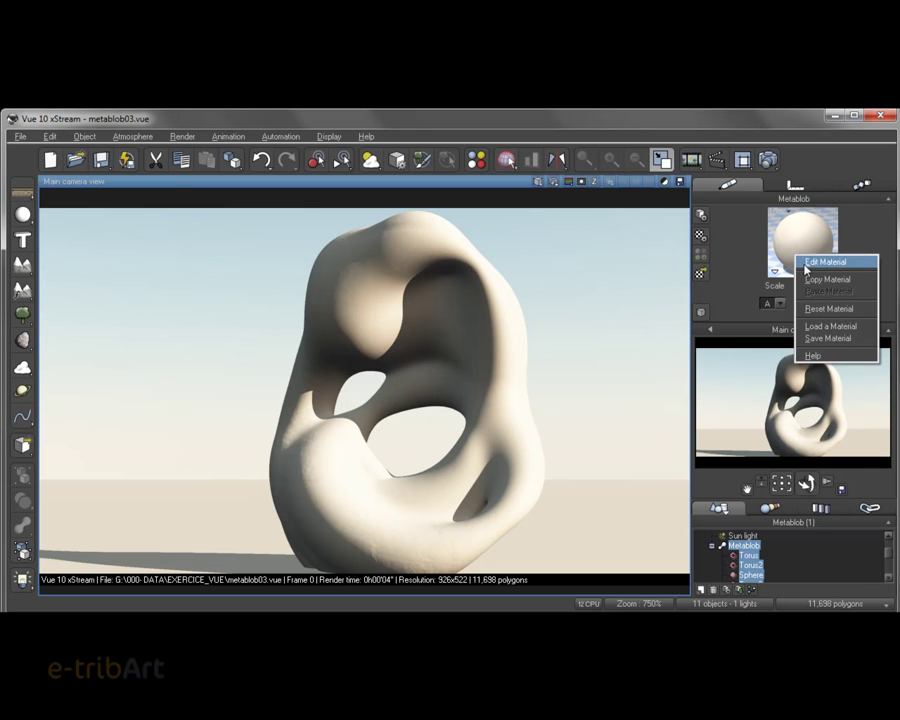
click(810, 263)
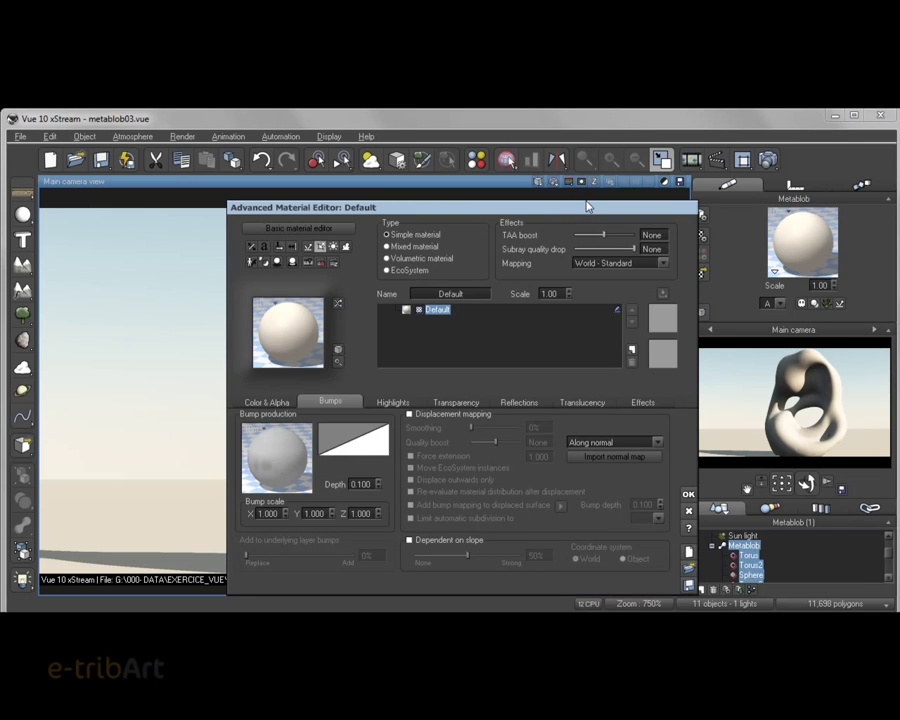
mouse_move(587, 205)
mouse_down()
mouse_move(545, 198)
mouse_move(586, 198)
mouse_move(574, 198)
mouse_up()
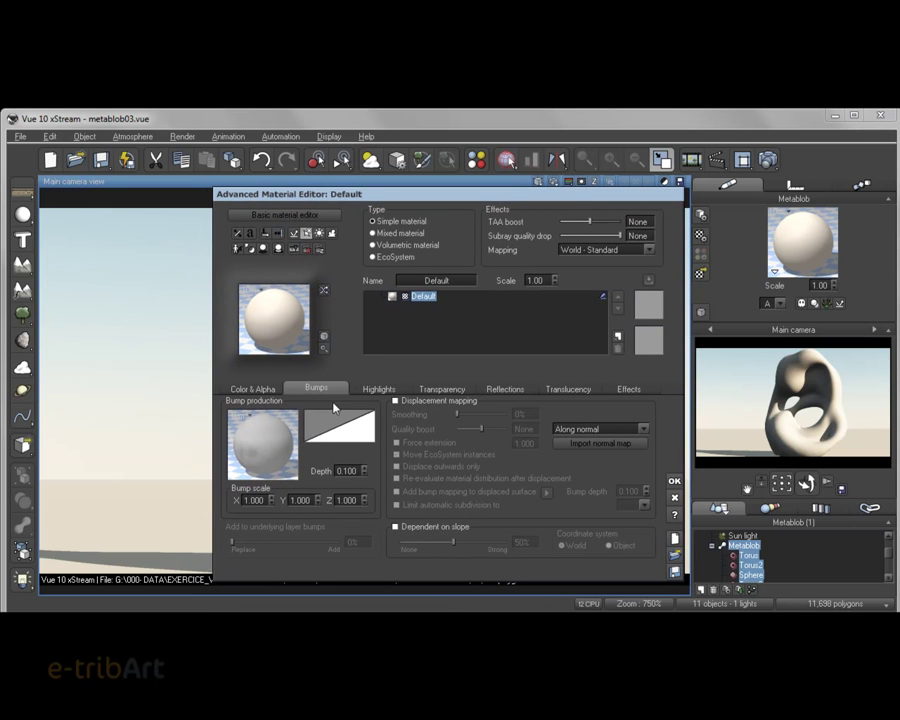
double_click(352, 471)
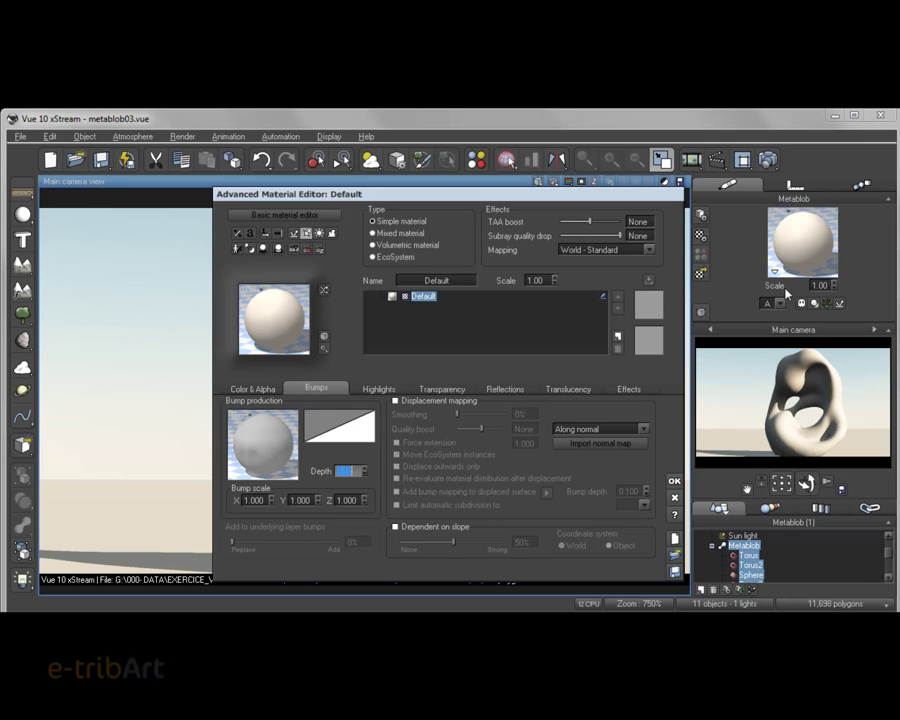
click(395, 400)
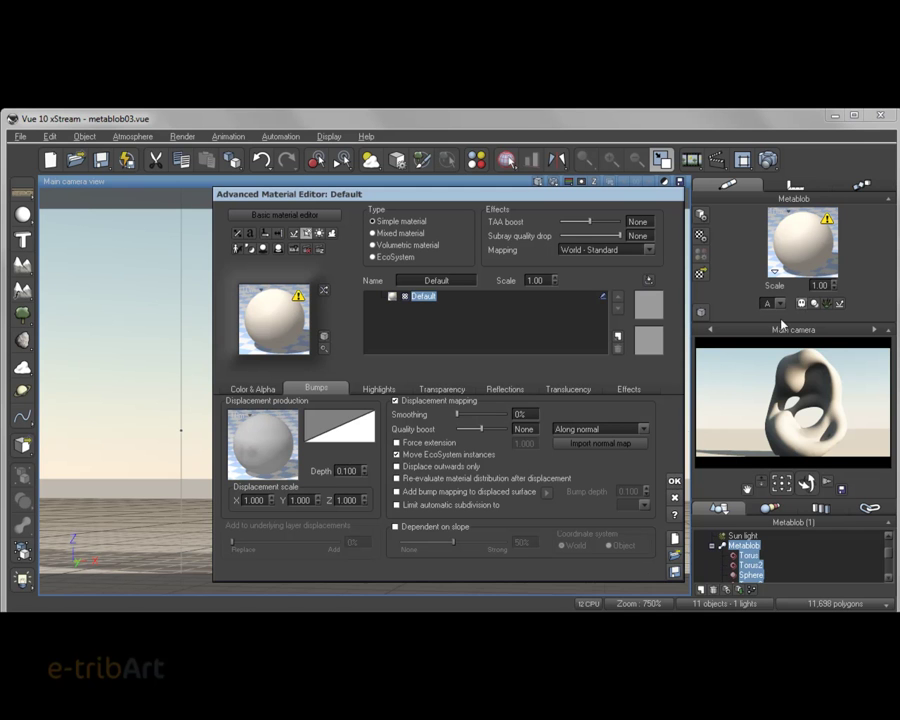
key(Return)
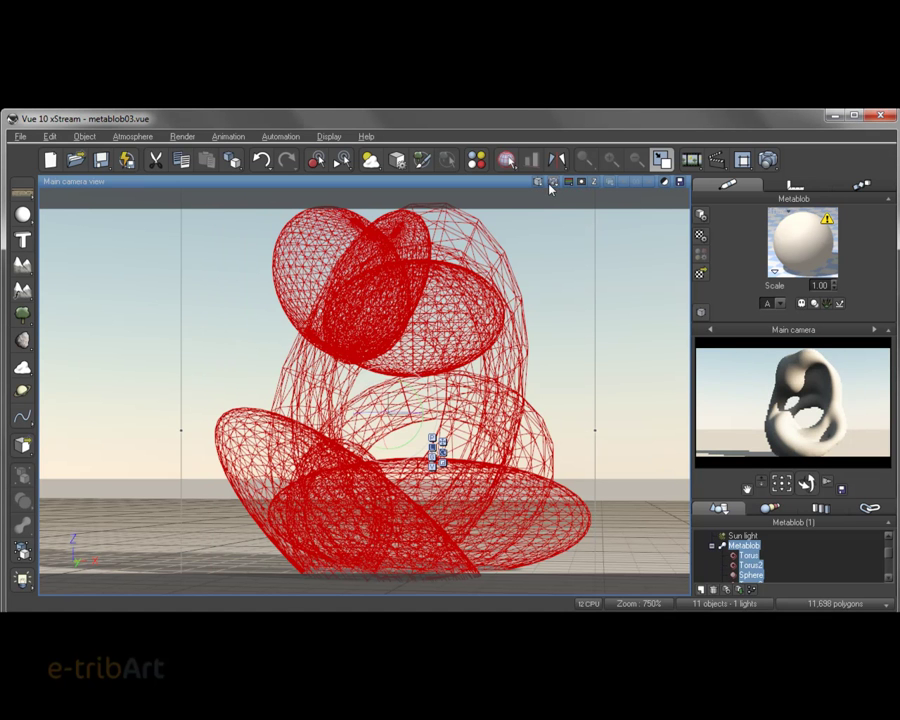
Step: Render the main camera view to check the displaced metablob, and dismiss the render messages
click(553, 183)
click(580, 197)
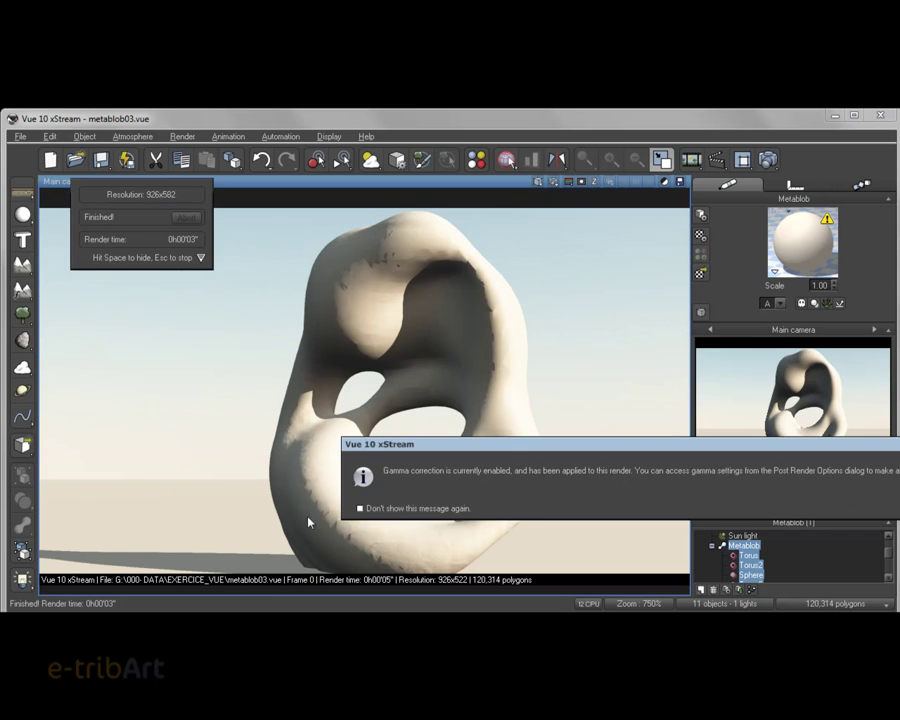
click(823, 515)
key(space)
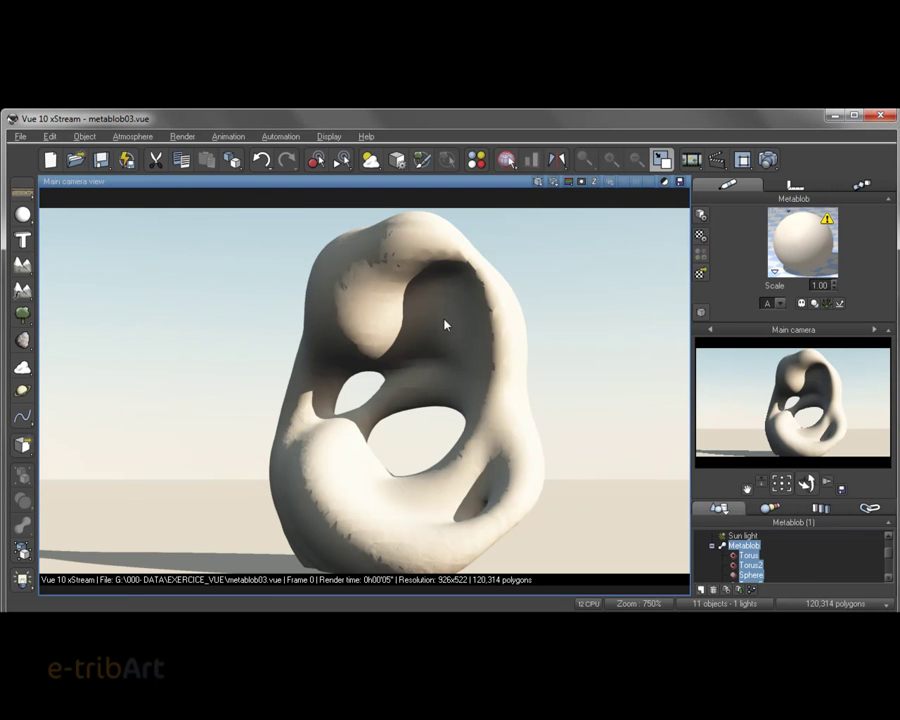
Step: Set the metablob material's scale to 0.30 and its displacement depth to 1.2
right_click(810, 257)
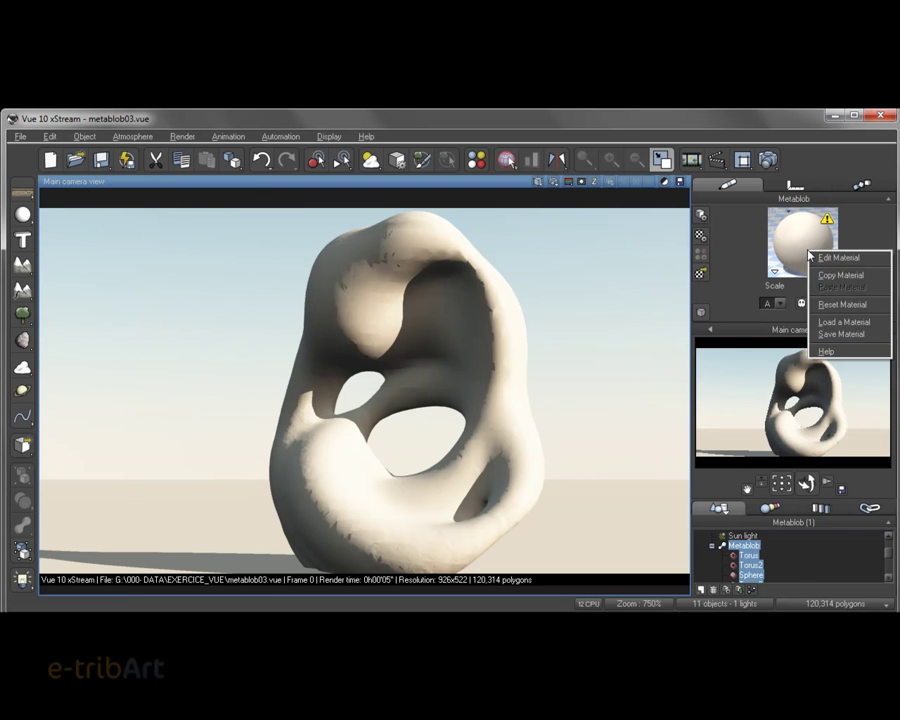
click(828, 256)
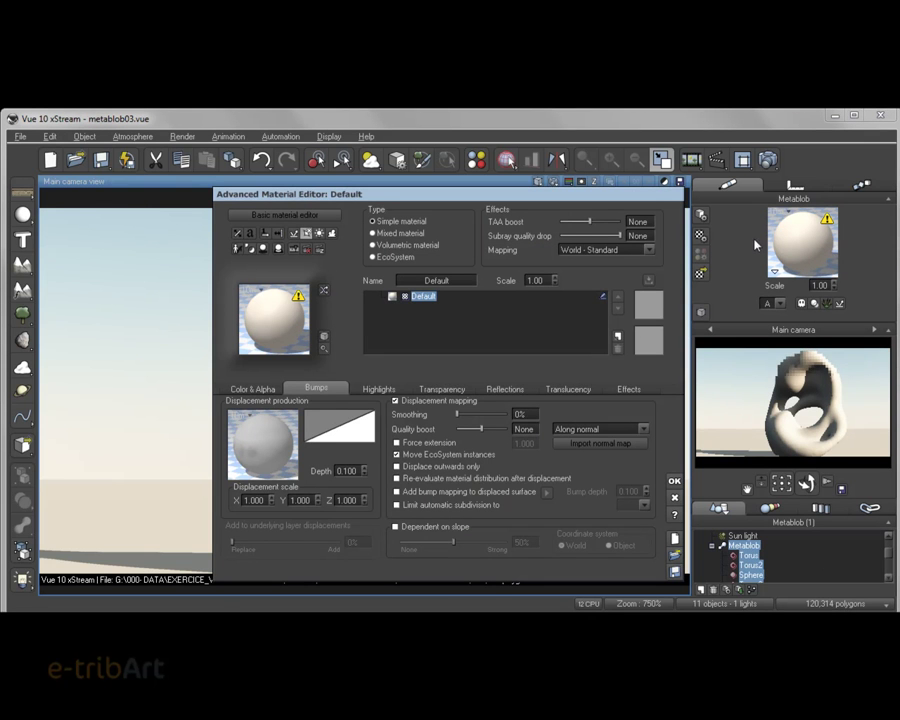
drag(646, 201, 647, 204)
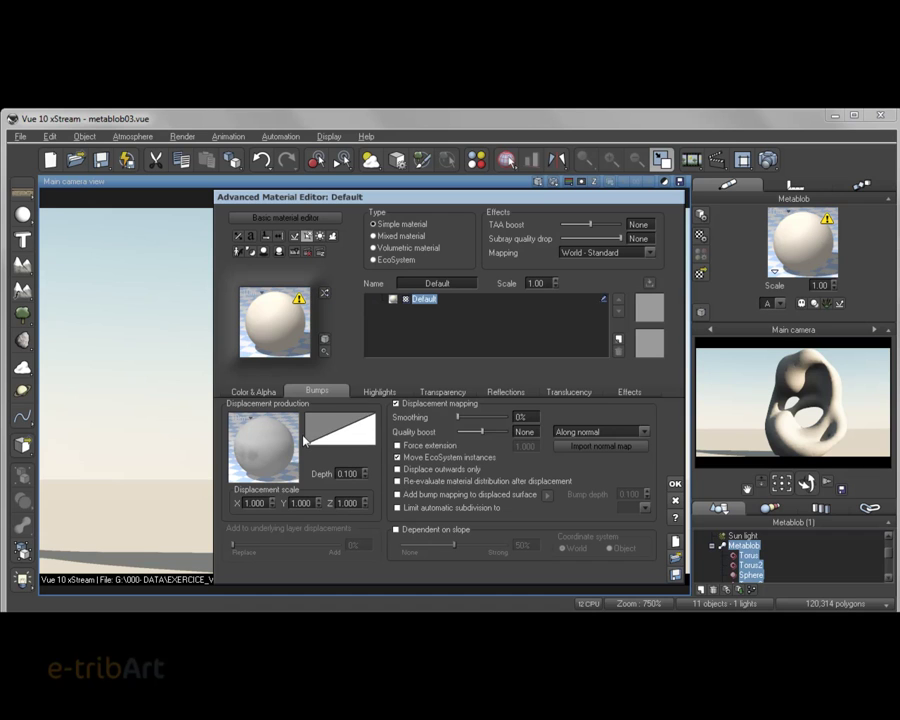
click(832, 289)
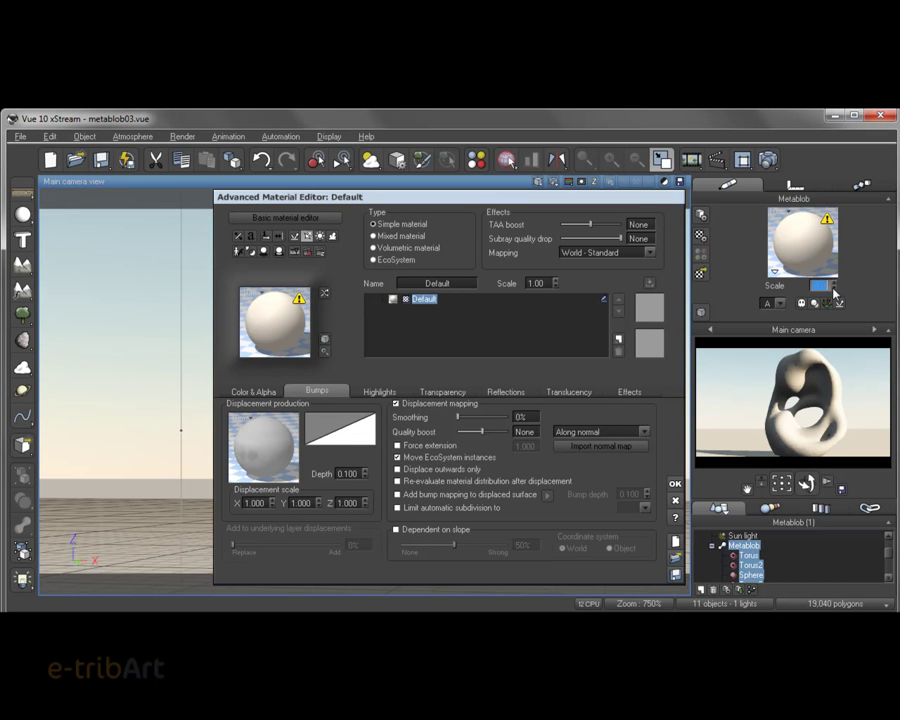
drag(832, 290, 743, 367)
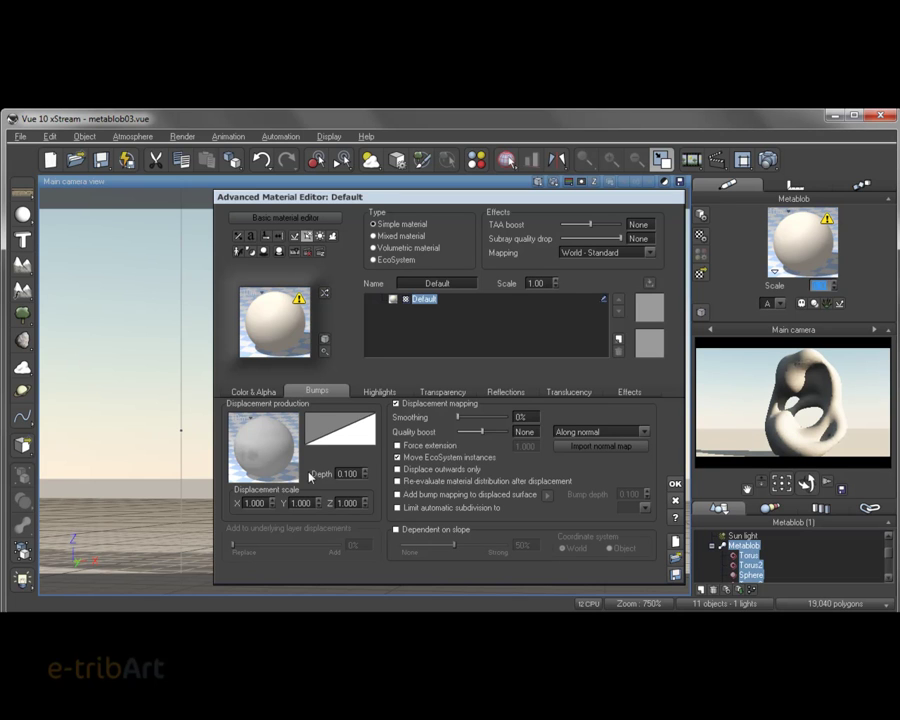
double_click(348, 474)
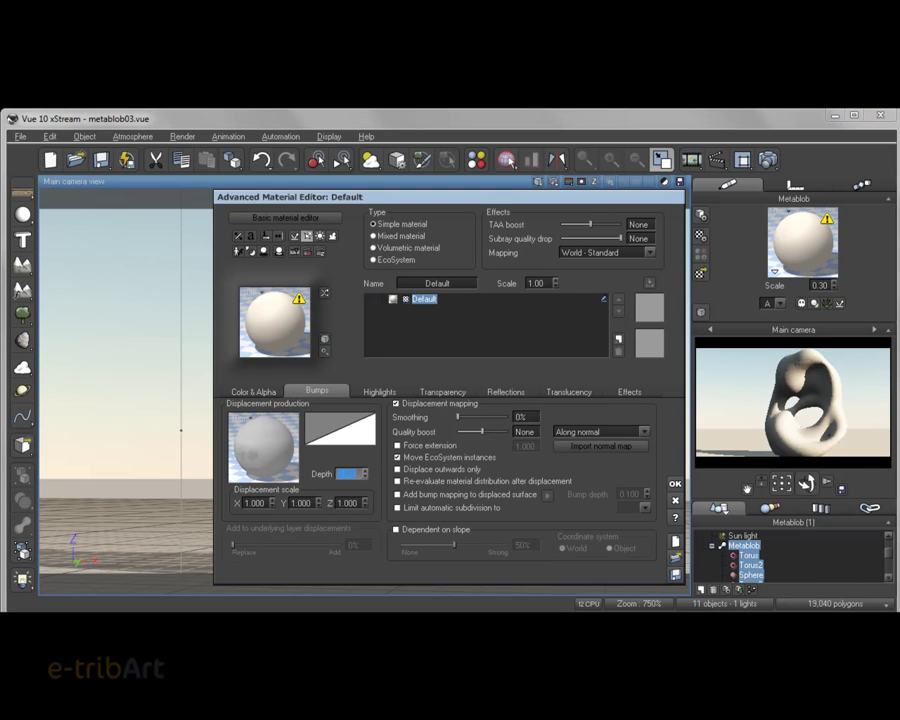
text(1.2)
key(Return)
Step: Refresh the camera preview, accept the metablob's material and render the main camera view
right_click(728, 442)
right_click(771, 358)
click(790, 362)
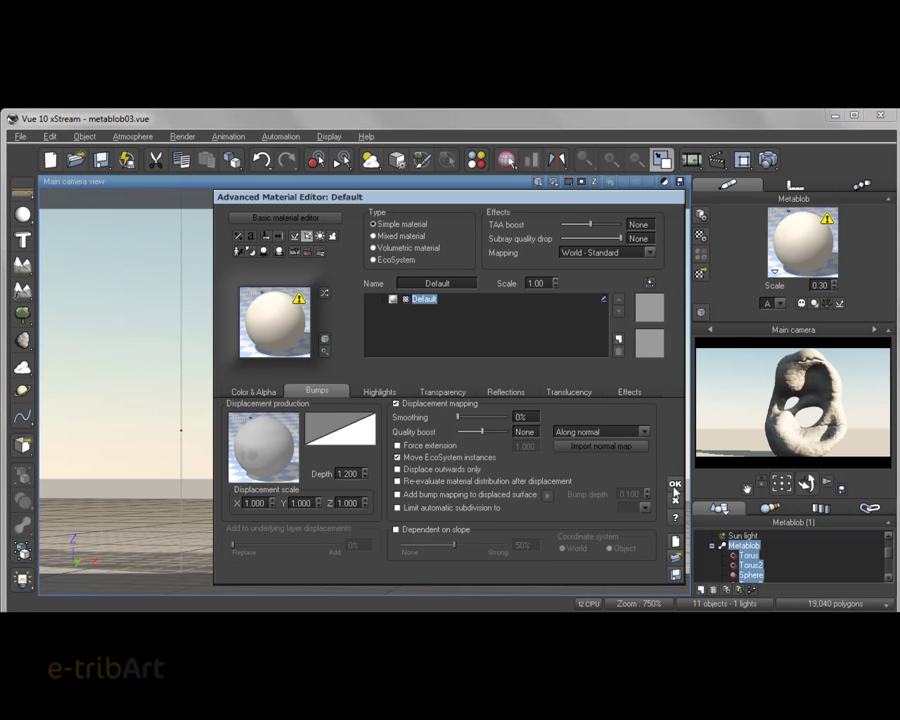
click(675, 484)
click(555, 181)
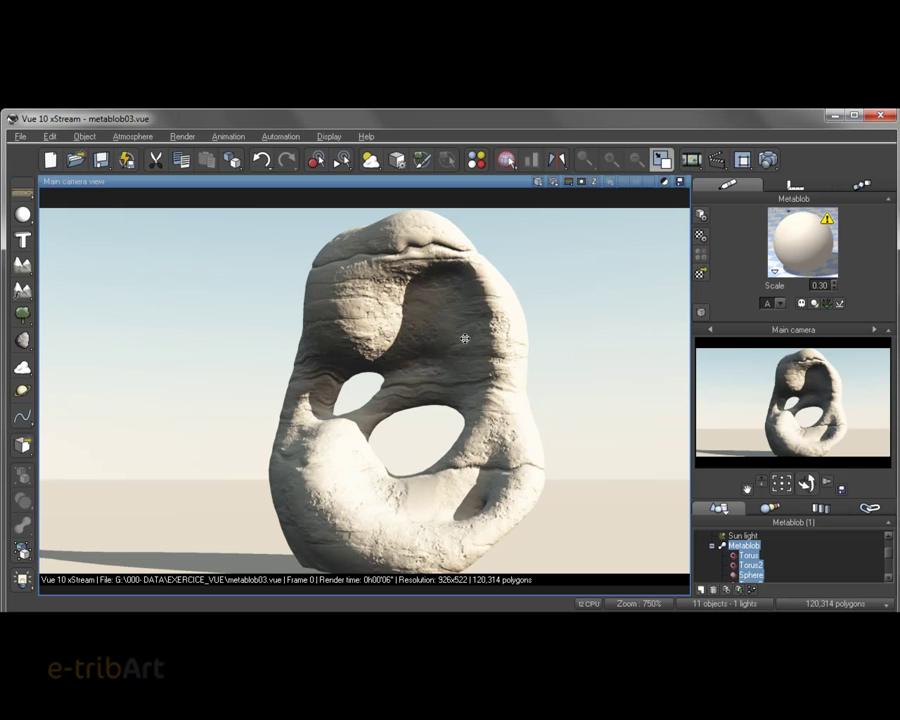
Step: Set the metablob material's displacement depth to 2 and its material scale to 0.20
right_click(820, 247)
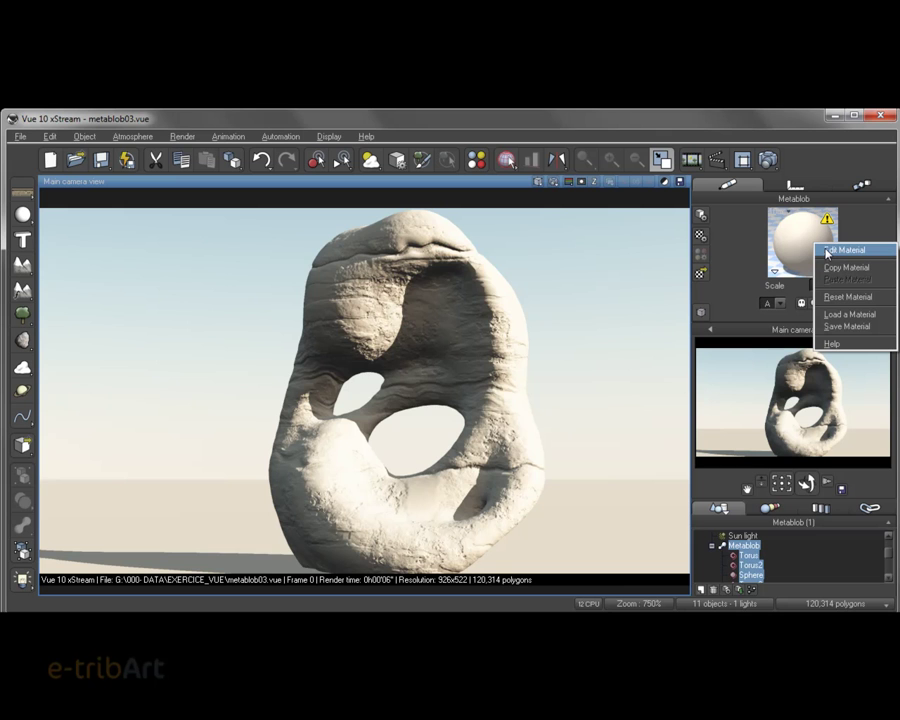
click(826, 252)
mouse_move(566, 192)
mouse_down()
mouse_move(533, 188)
mouse_move(573, 183)
mouse_up()
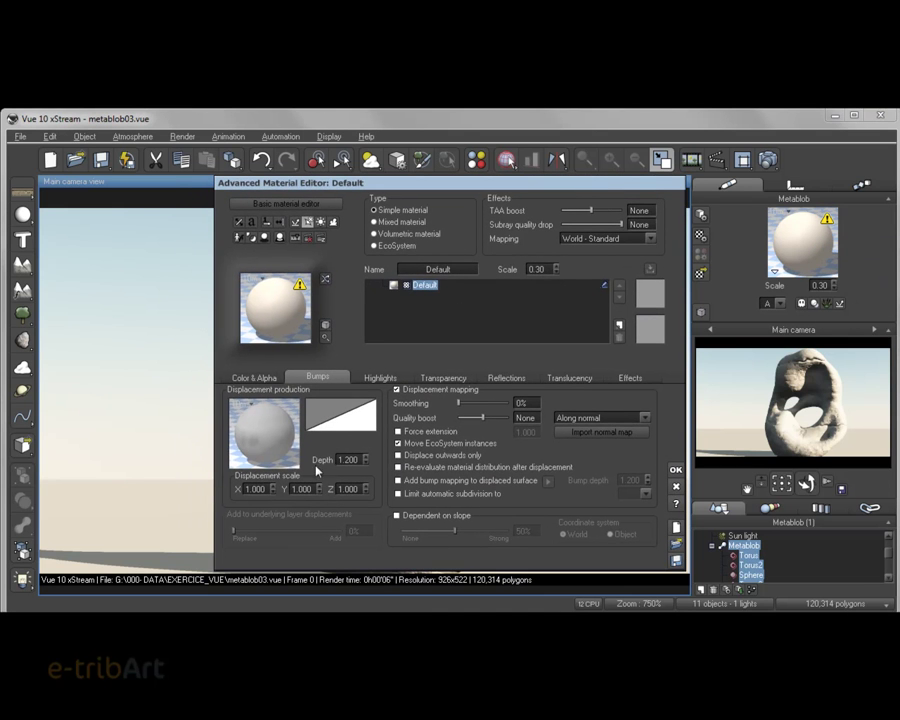
double_click(360, 460)
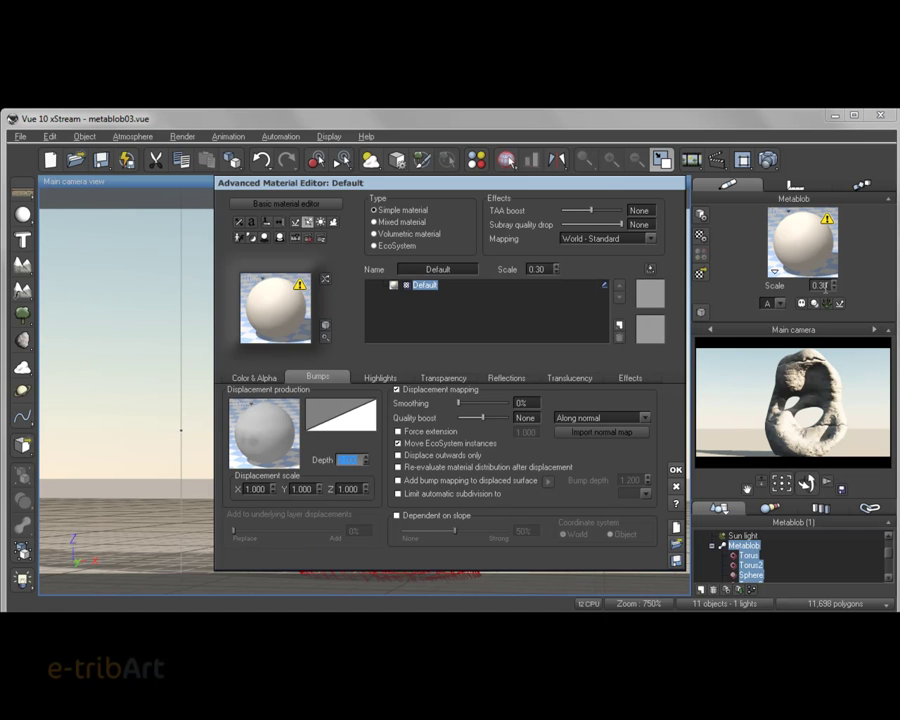
click(828, 287)
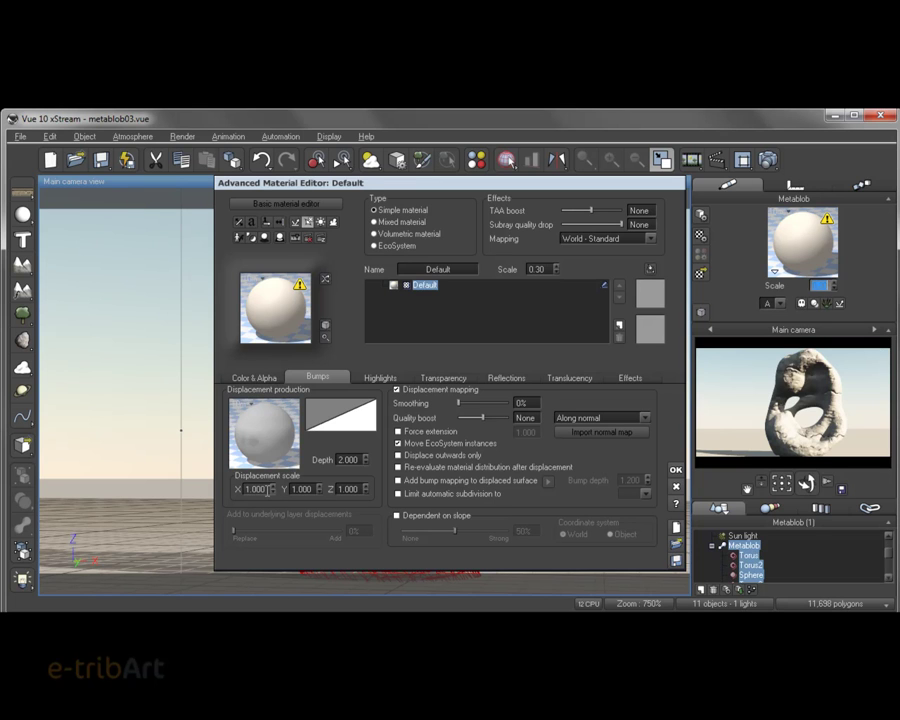
Step: Set the metablob material's displacement scale to 3 in both X and Y
double_click(262, 489)
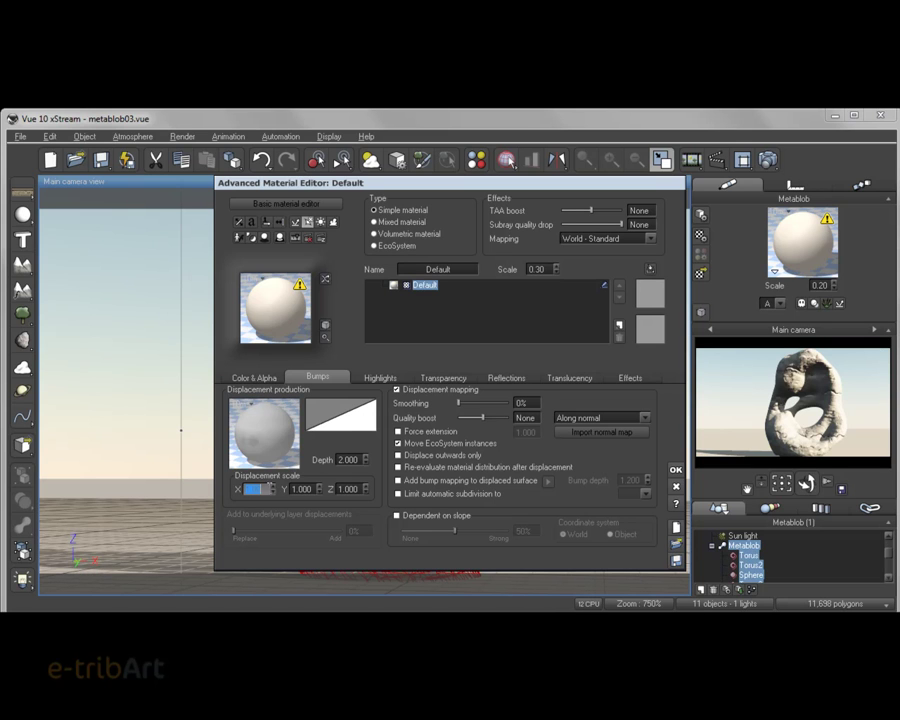
click(265, 489)
text(3)
key(Tab)
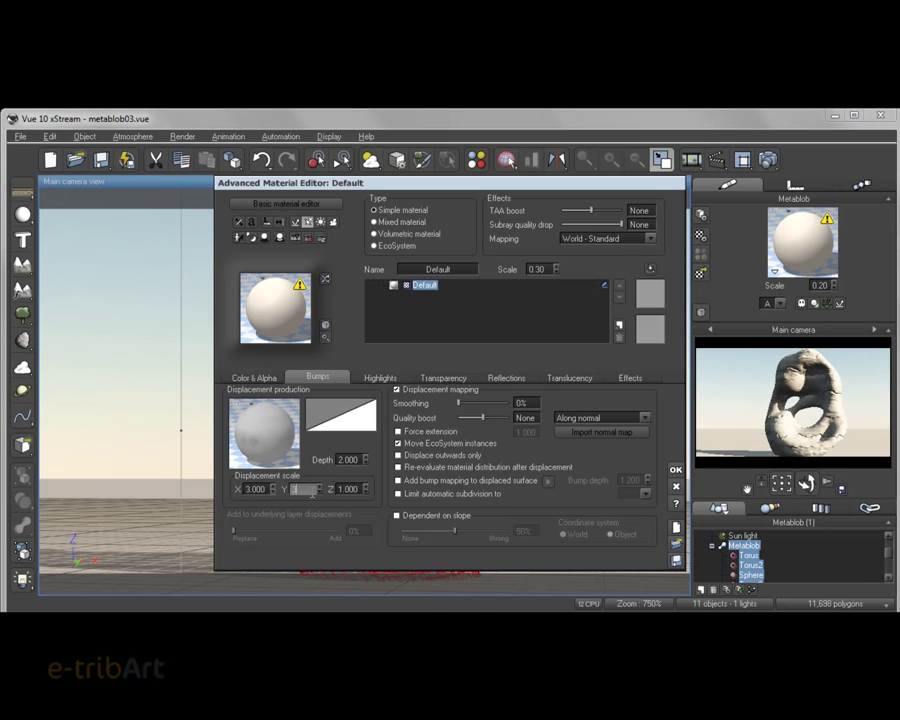
text(3)
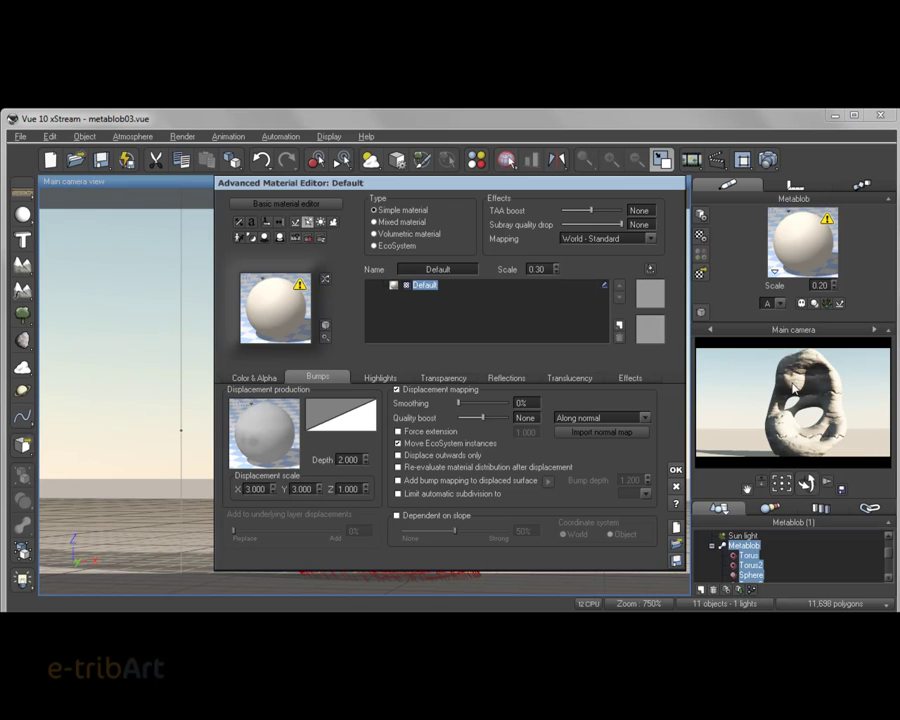
Step: Set the metablob's material scale to 0.10, accept the material and render the main camera view
click(834, 287)
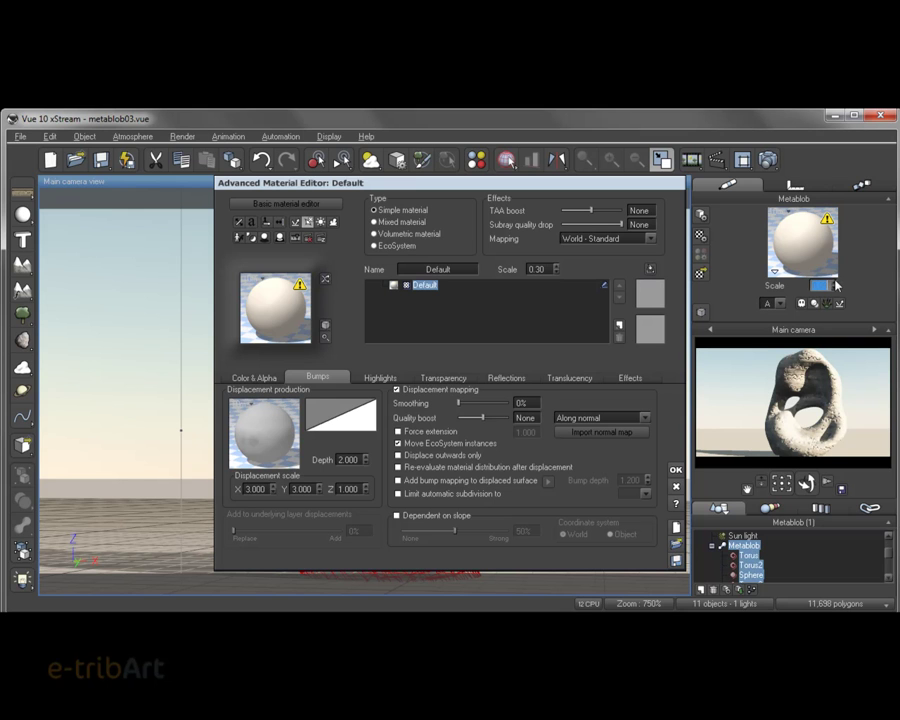
drag(609, 184, 601, 210)
click(668, 495)
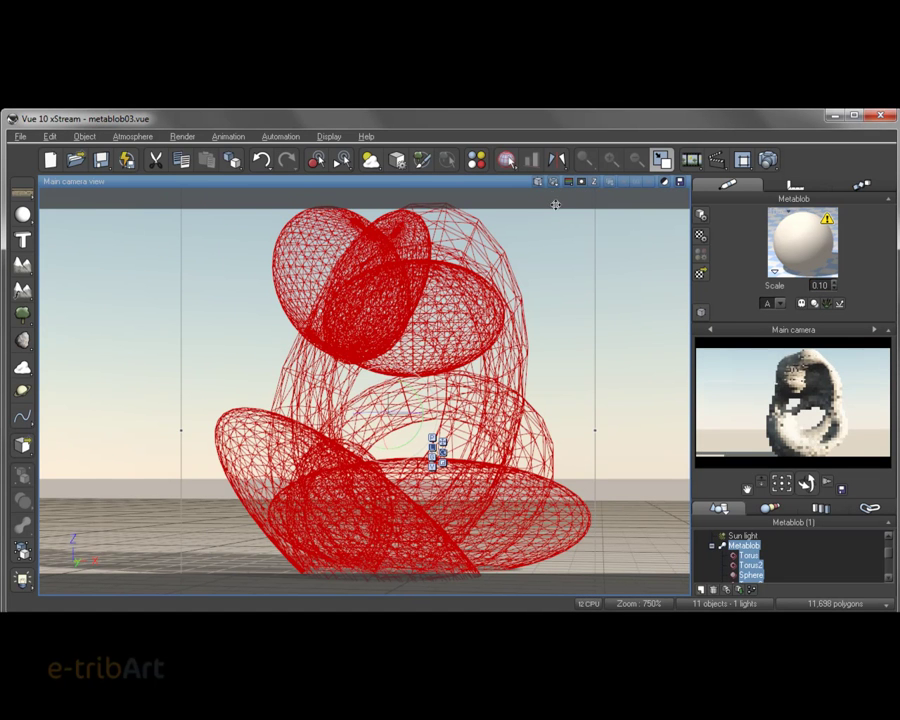
click(553, 182)
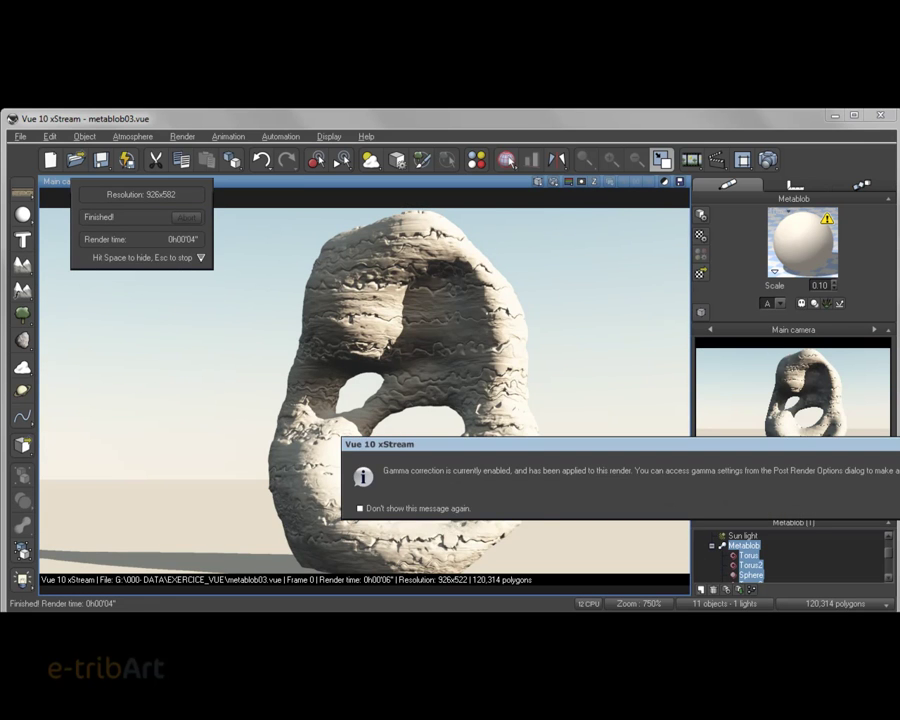
key(Escape)
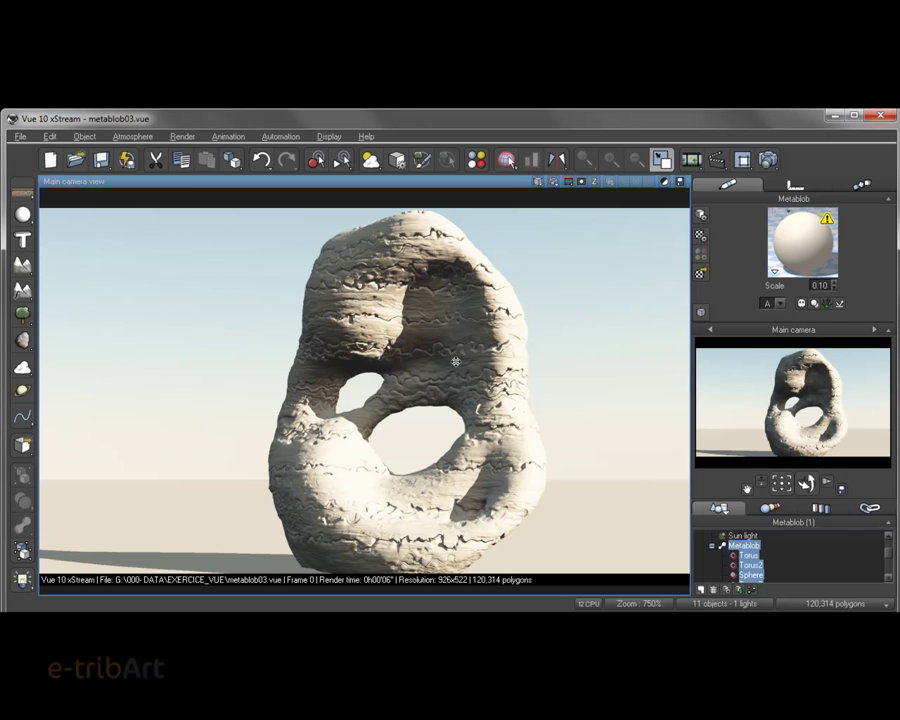
Step: Set the metablob material's displacement scale to 1.5 in X and Y, and accept the material
right_click(811, 247)
click(830, 248)
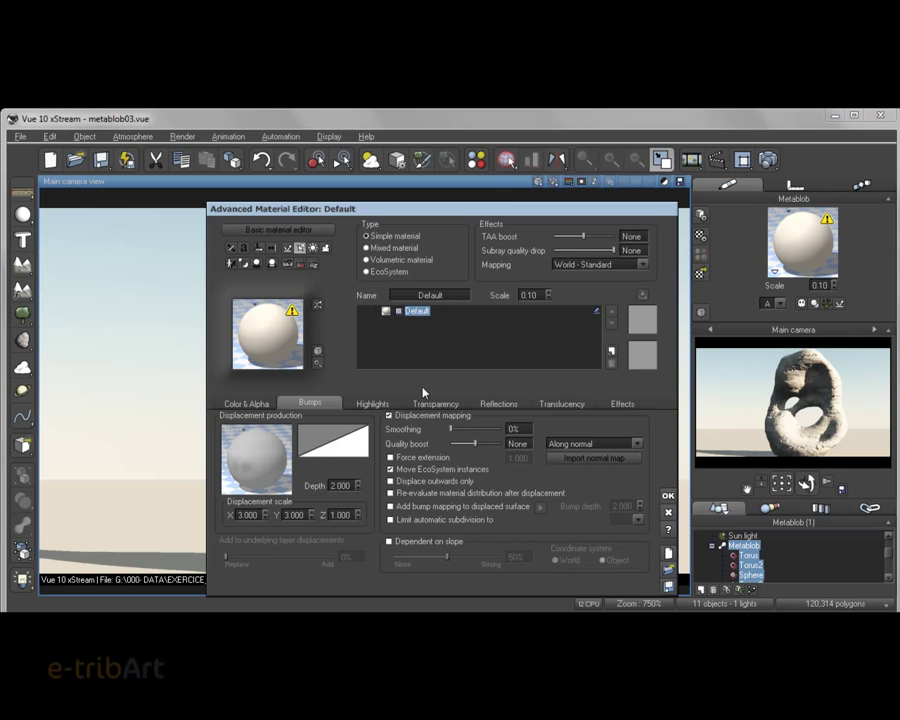
double_click(250, 515)
text(1.5)
double_click(296, 515)
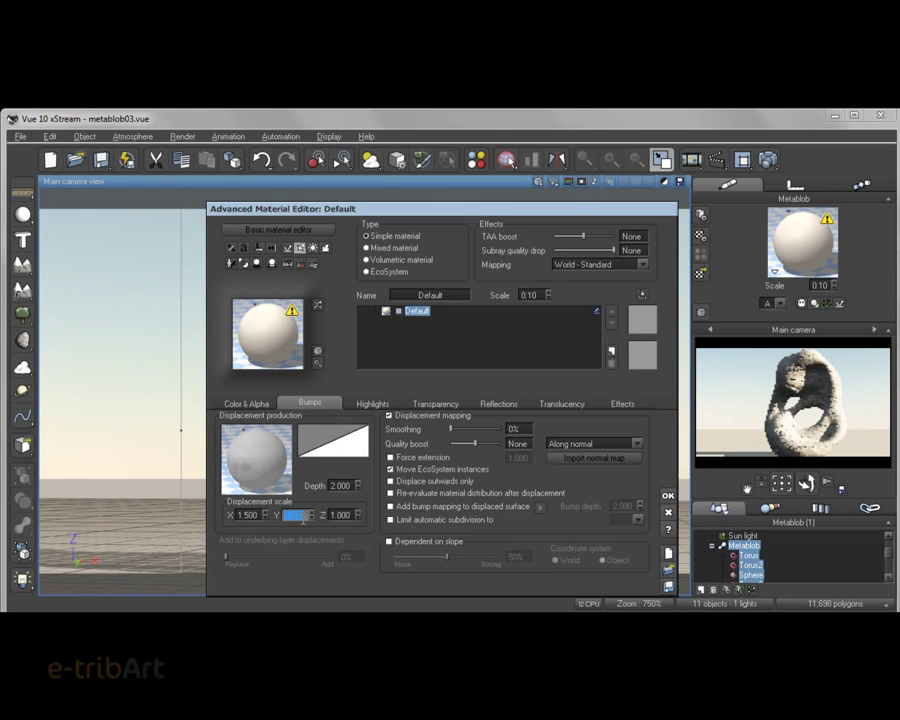
key(Return)
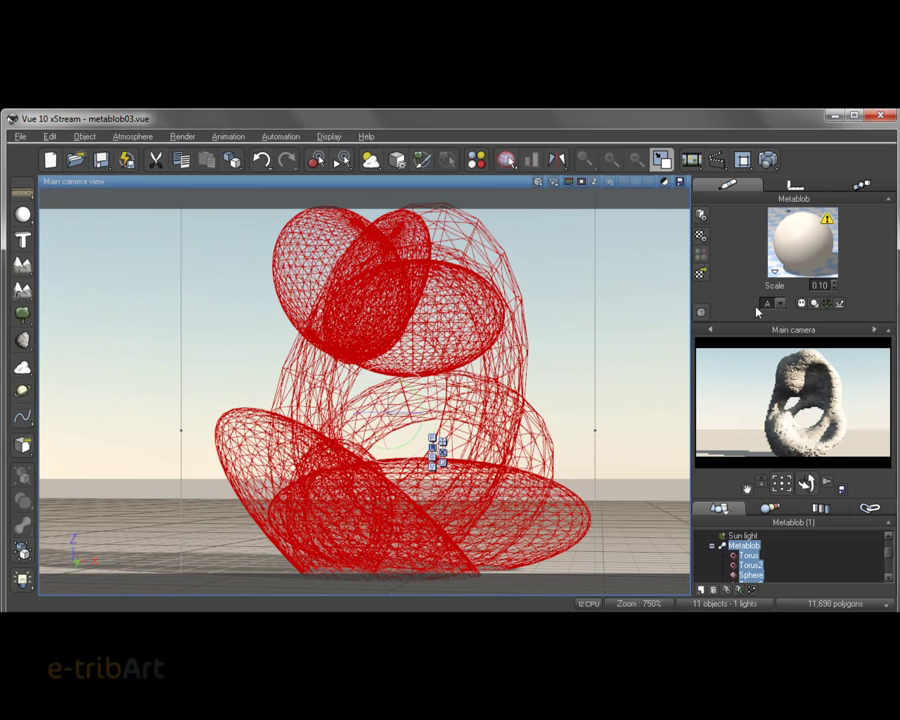
Step: Reopen the metablob's material for editing and set its material scale to 0.30
right_click(812, 230)
click(832, 238)
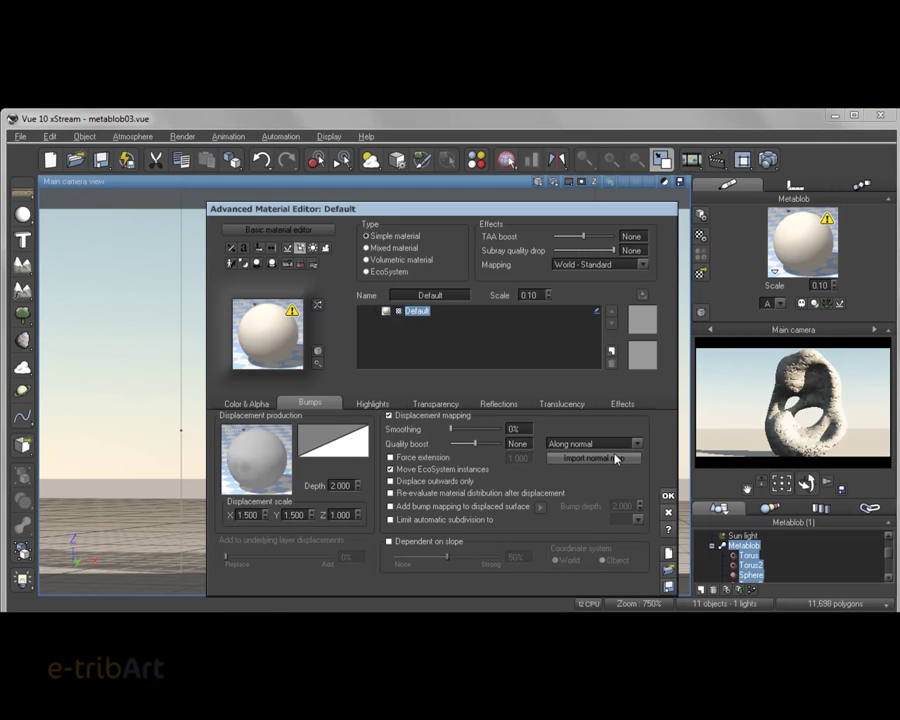
double_click(834, 286)
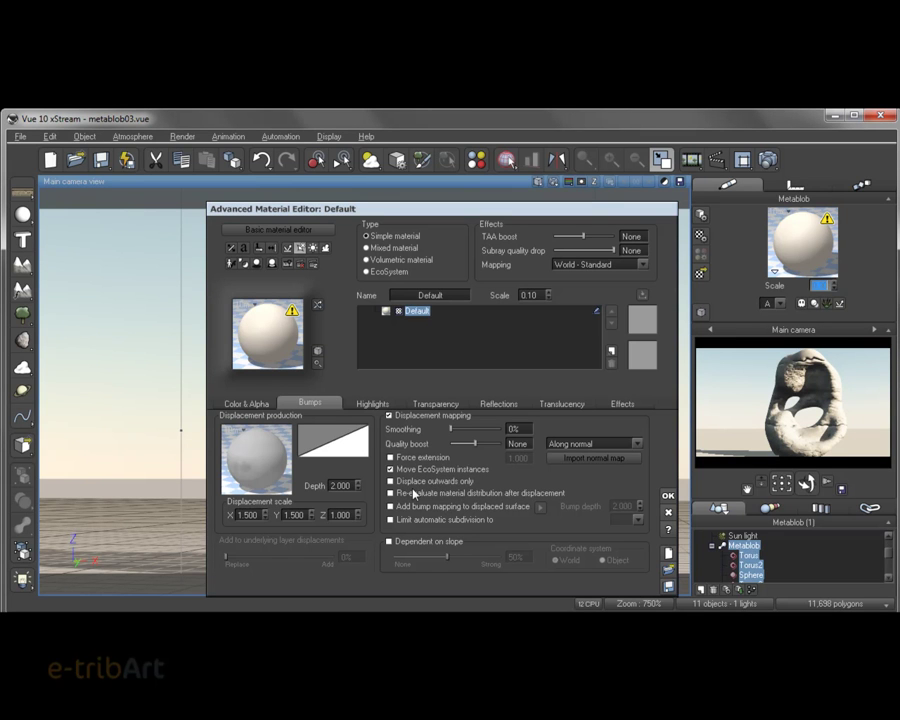
drag(588, 214, 594, 207)
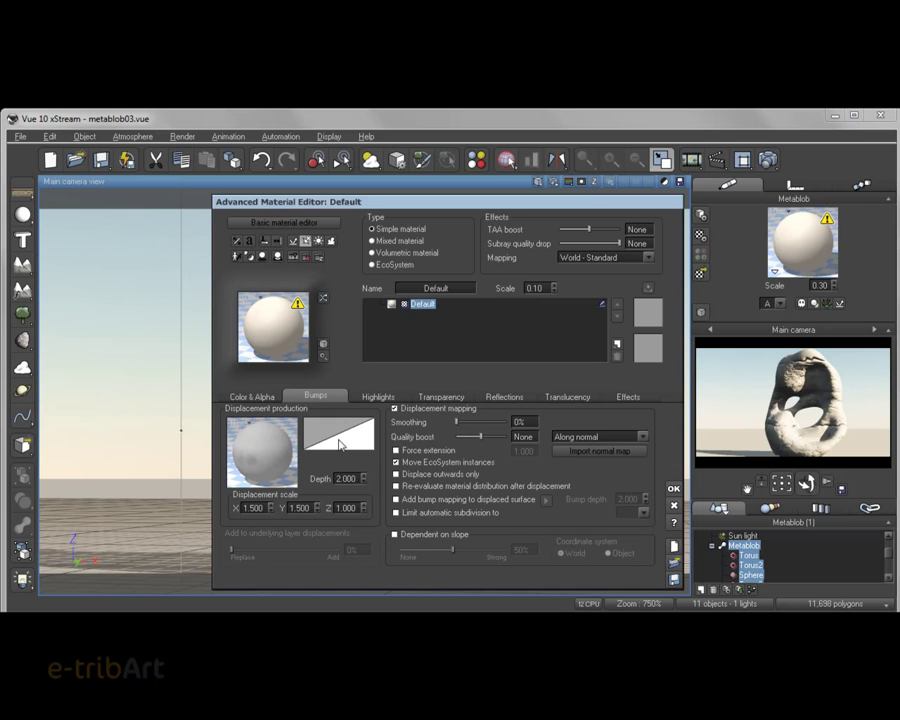
Step: Load the Young mountain filter from the Terrain Profiles collection as the metablob material's displacement filter
right_click(258, 453)
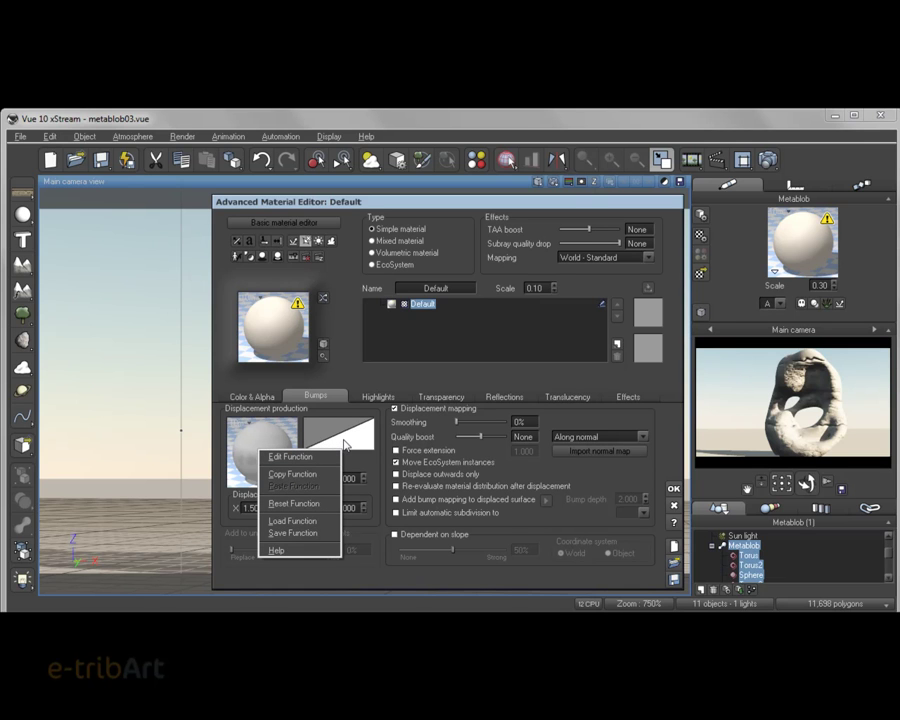
click(224, 447)
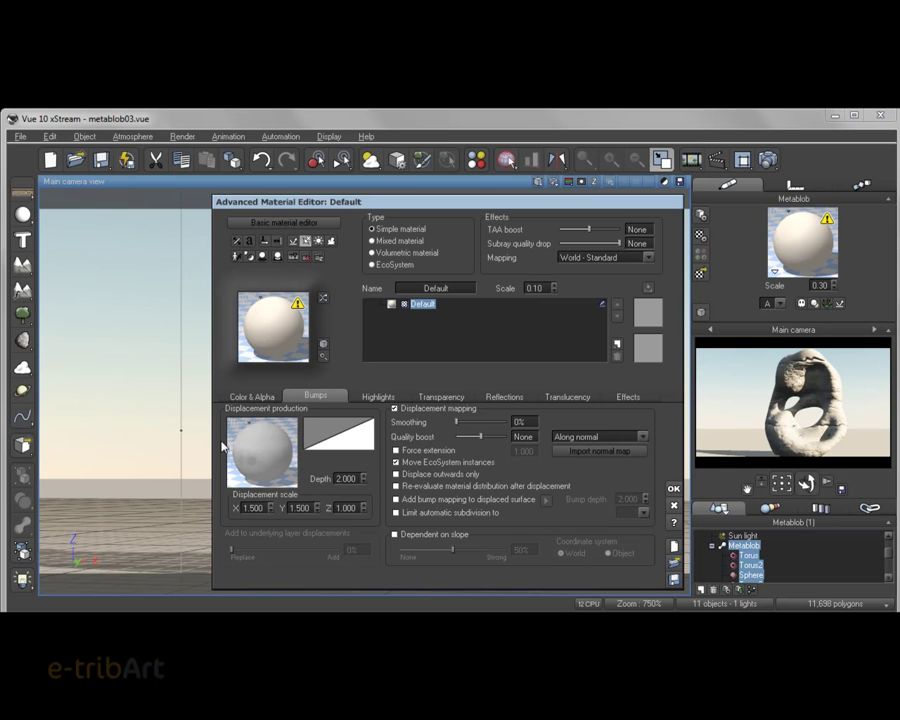
right_click(352, 445)
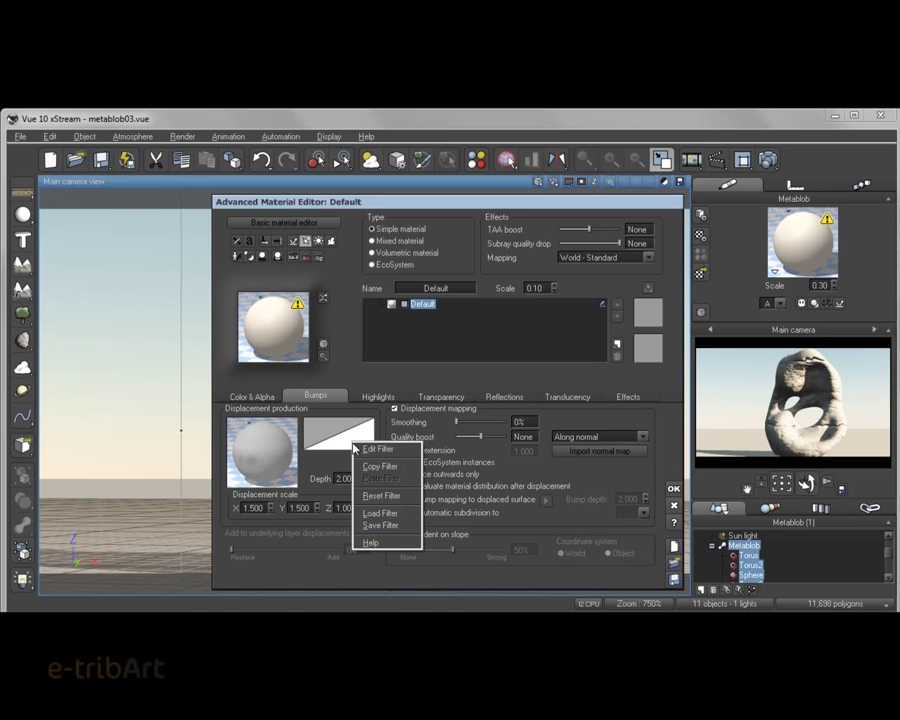
click(380, 514)
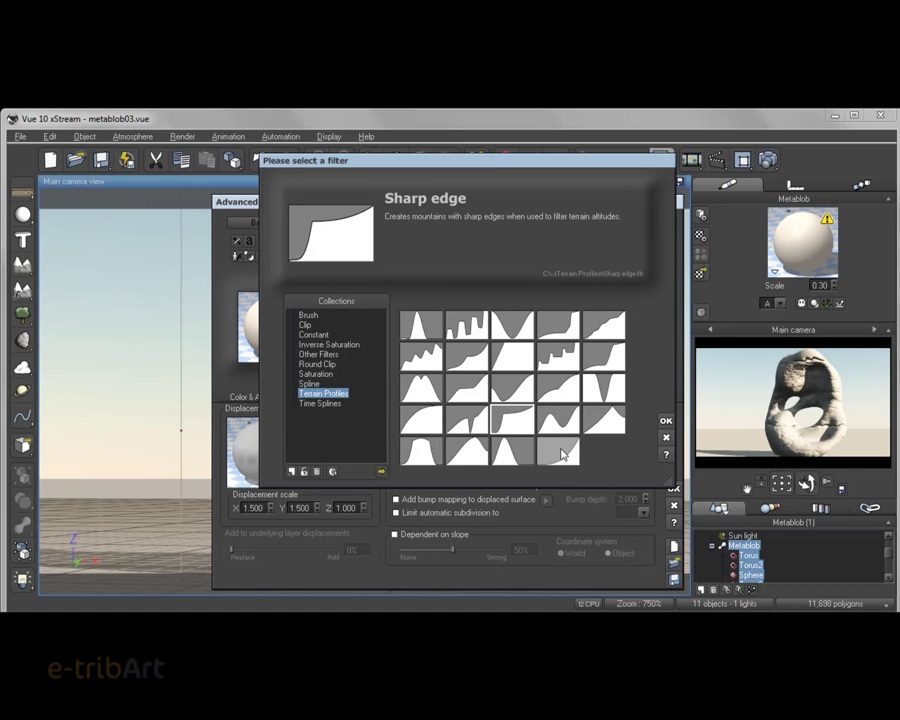
click(557, 452)
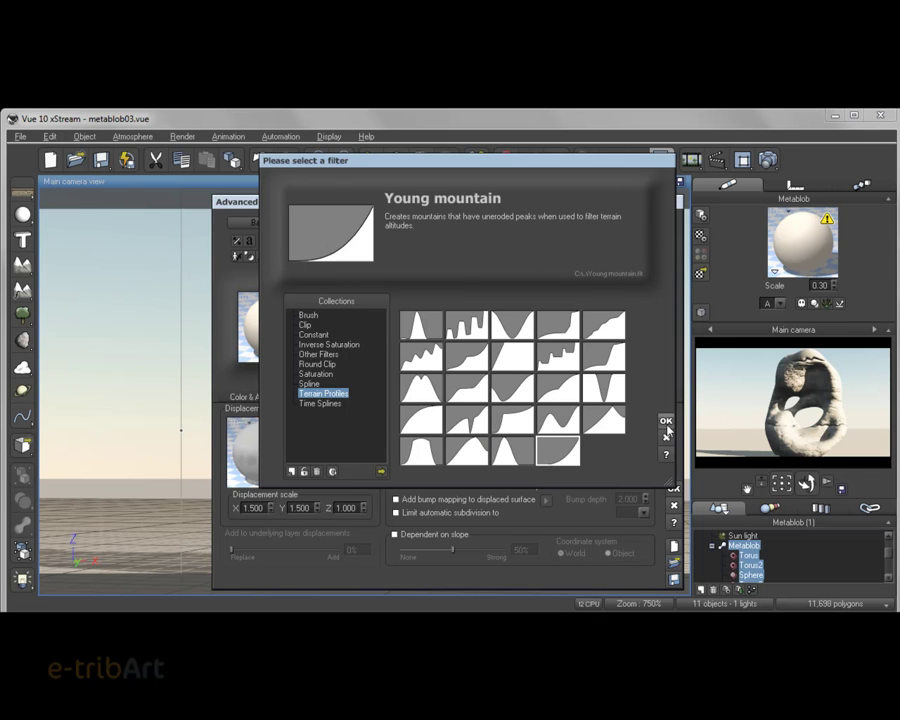
click(666, 421)
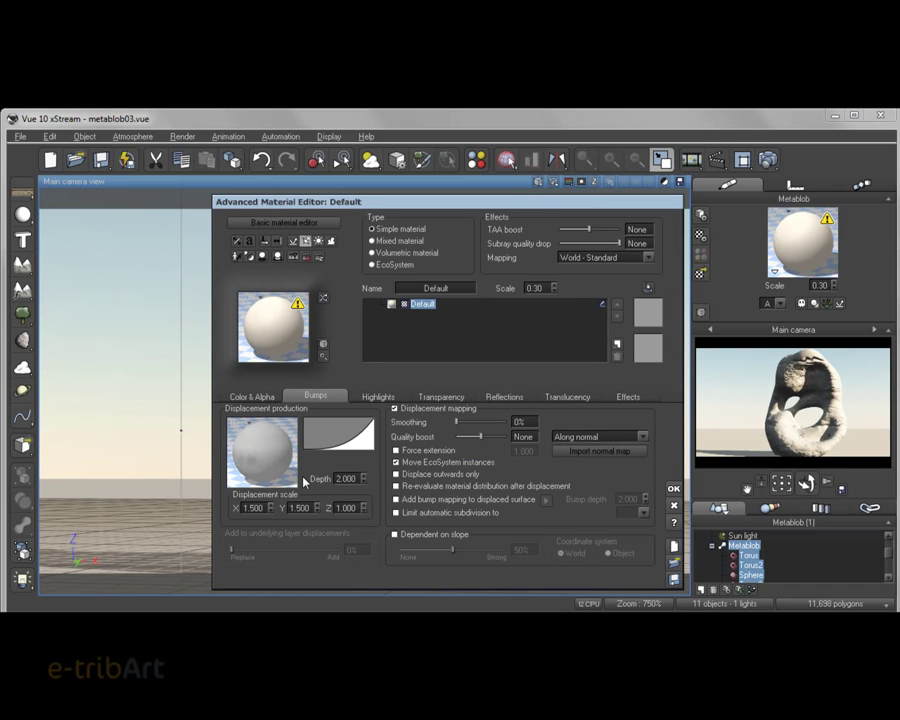
Step: Open the displacement filter's curve for editing, examine its profile and keypoint settings, and cancel the editor
right_click(349, 441)
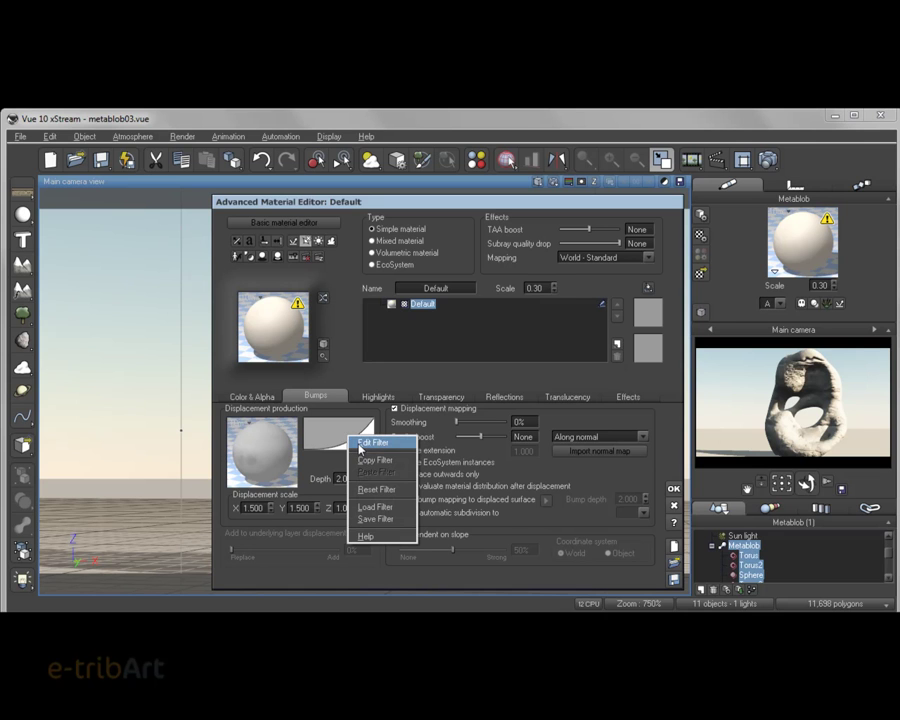
click(359, 443)
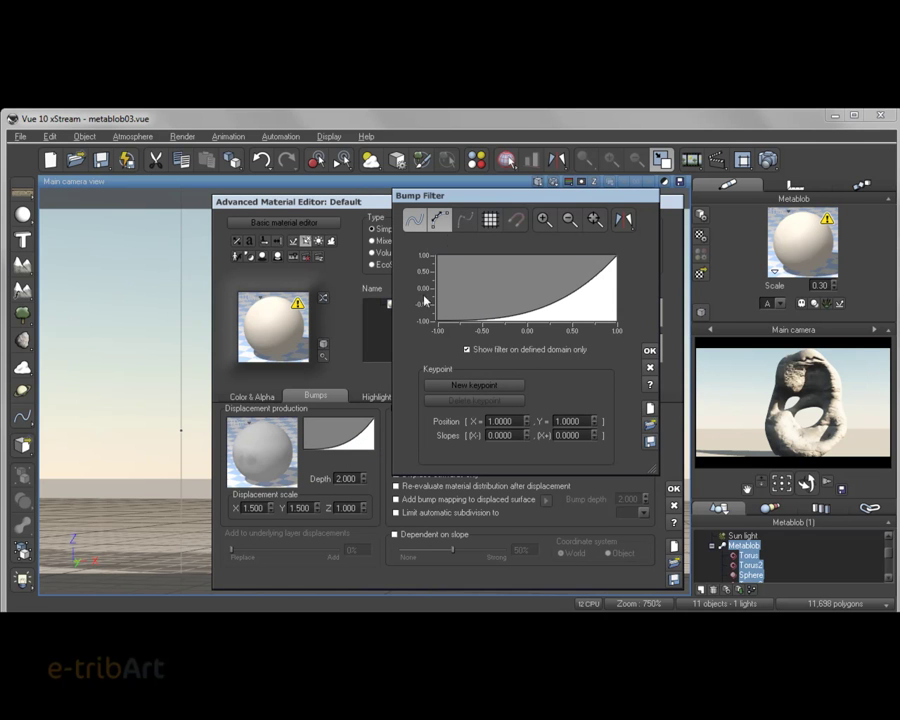
drag(455, 205, 450, 232)
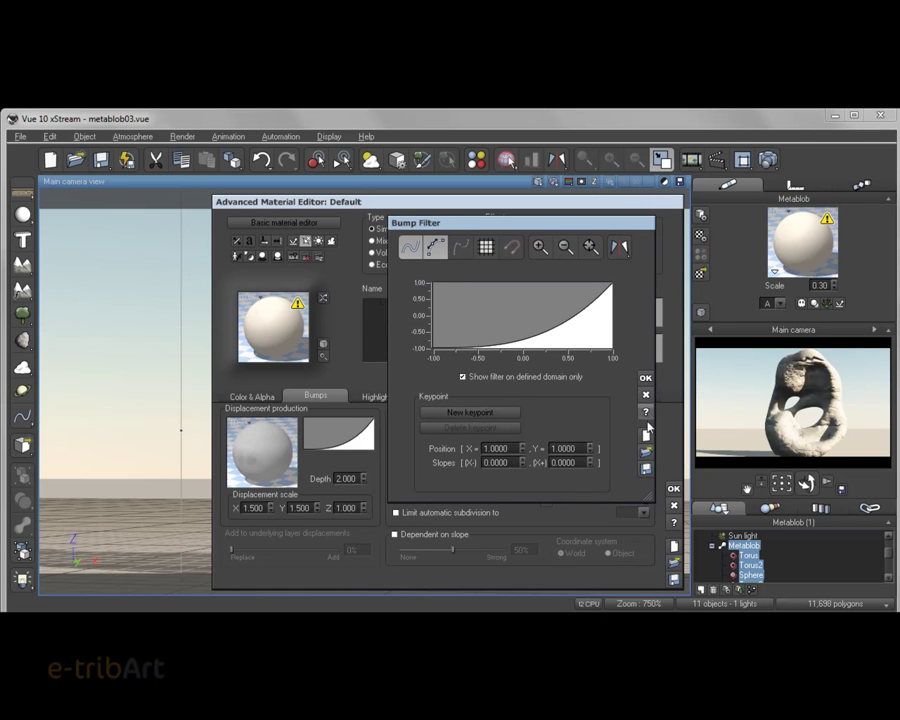
click(648, 397)
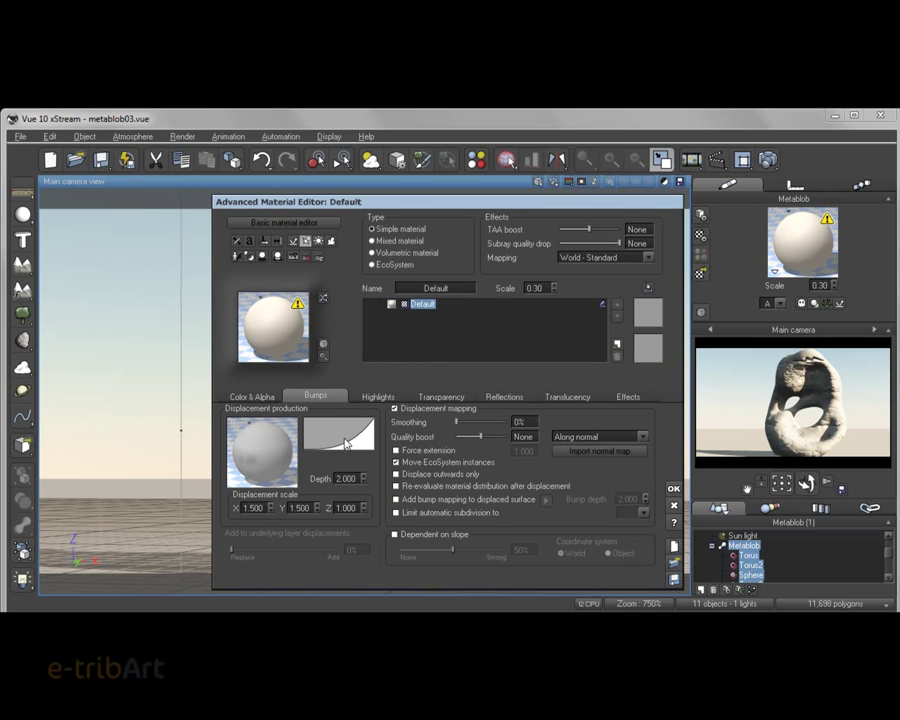
Step: Replace the displacement filter with the Plateaus filter from the Terrain Profiles collection
right_click(349, 440)
click(366, 509)
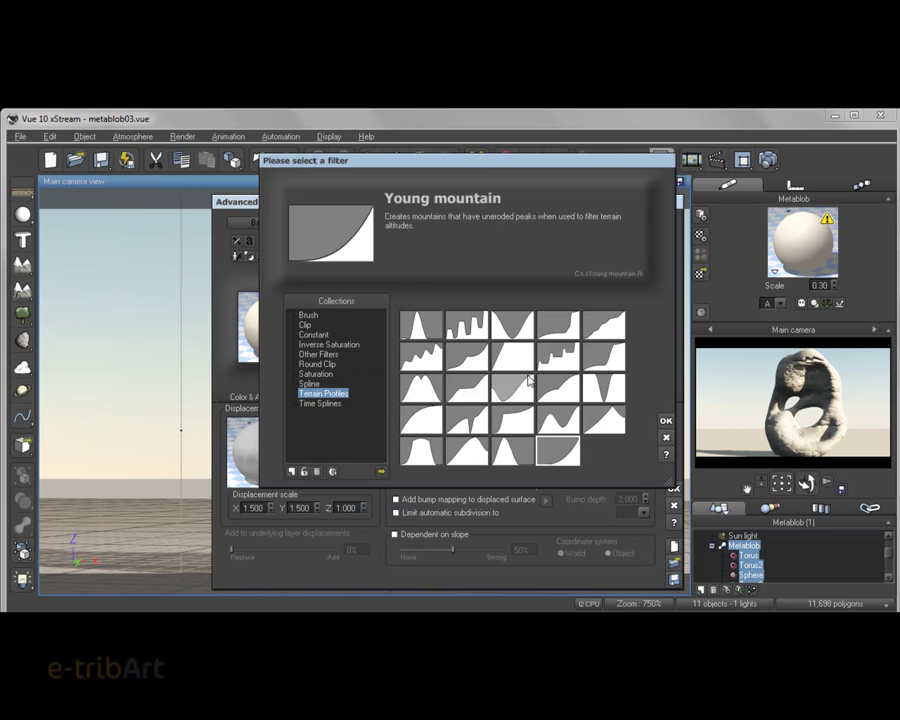
click(466, 388)
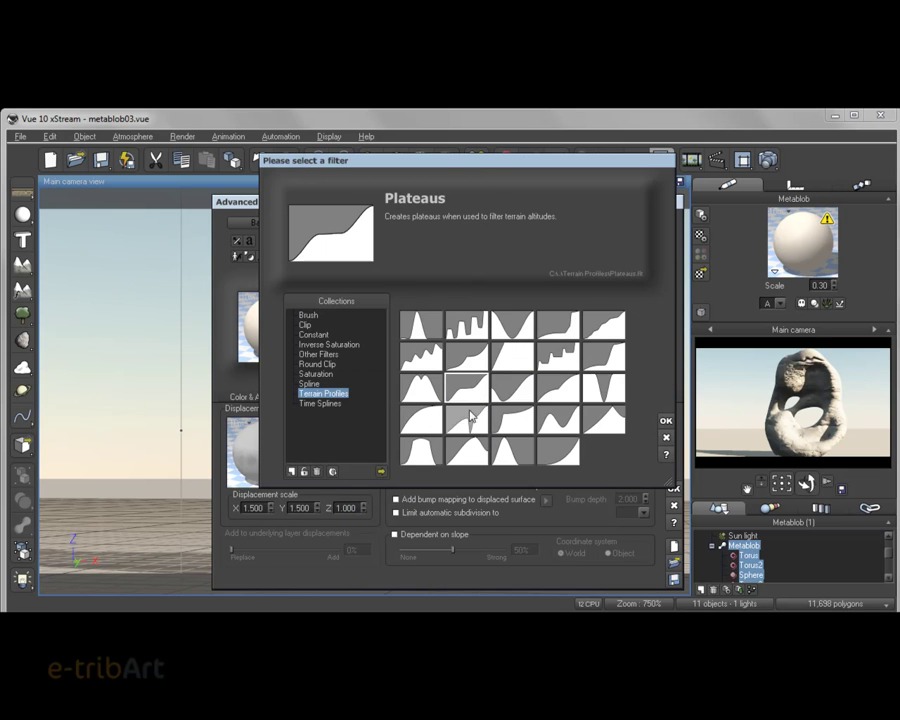
click(667, 422)
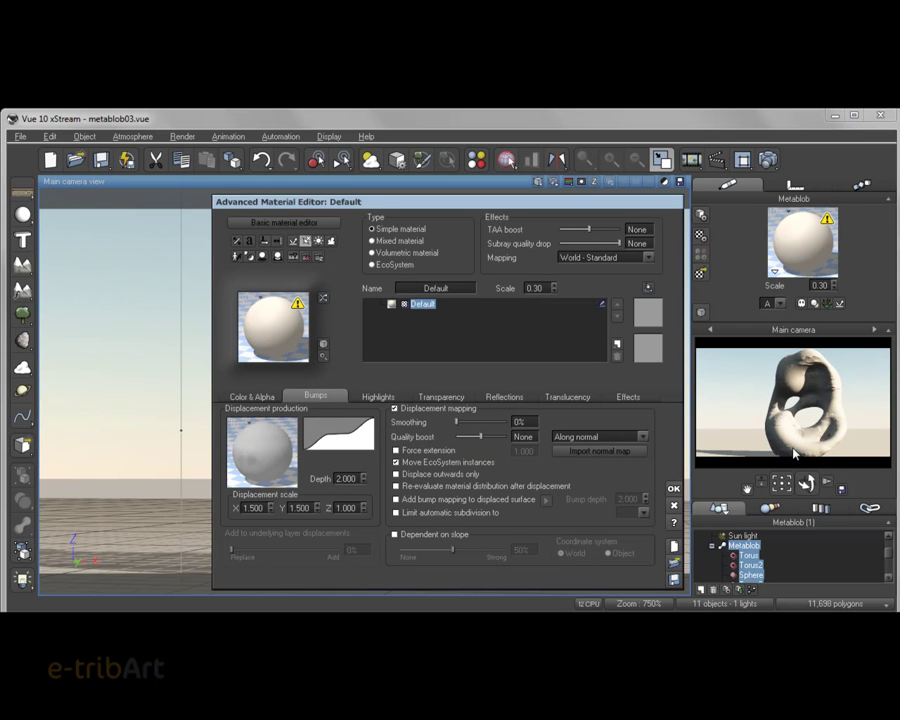
Step: Accept the metablob's material and render the main camera view
right_click(358, 439)
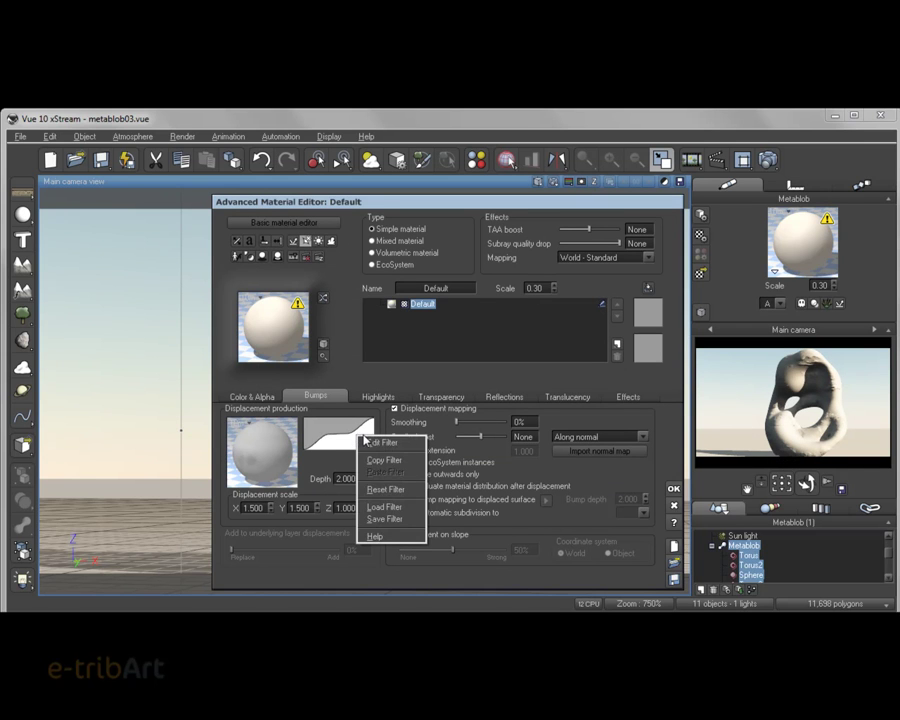
key(Escape)
key(Escape)
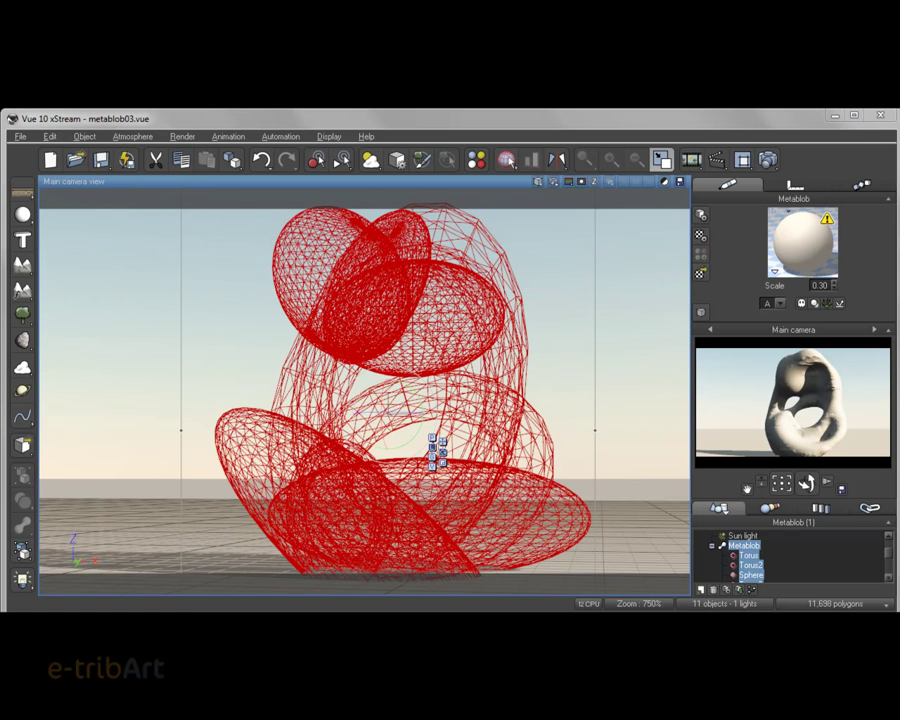
key(ctrl+F9)
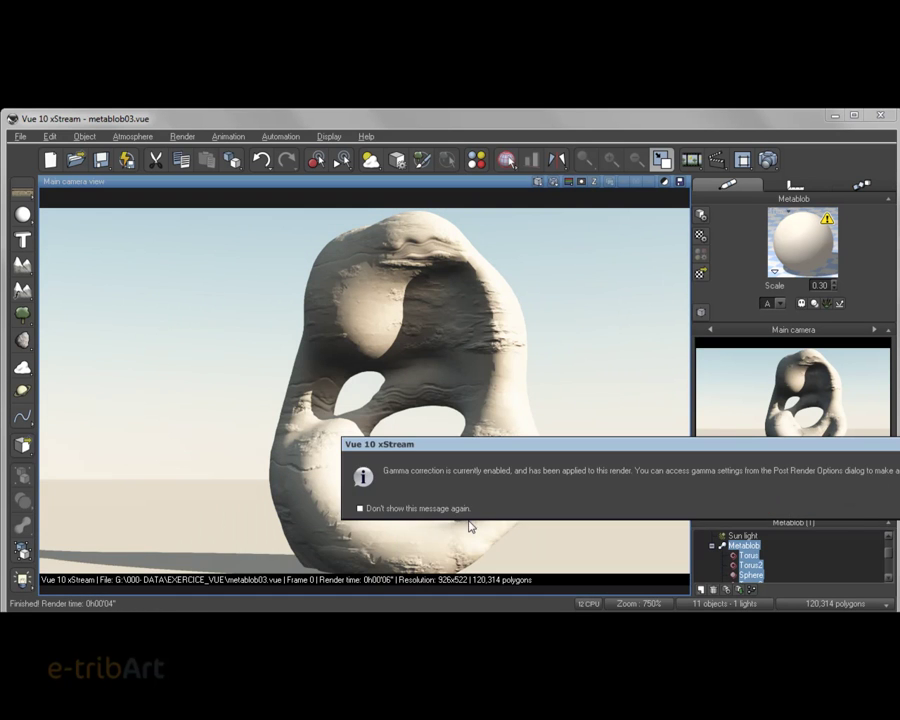
key(Return)
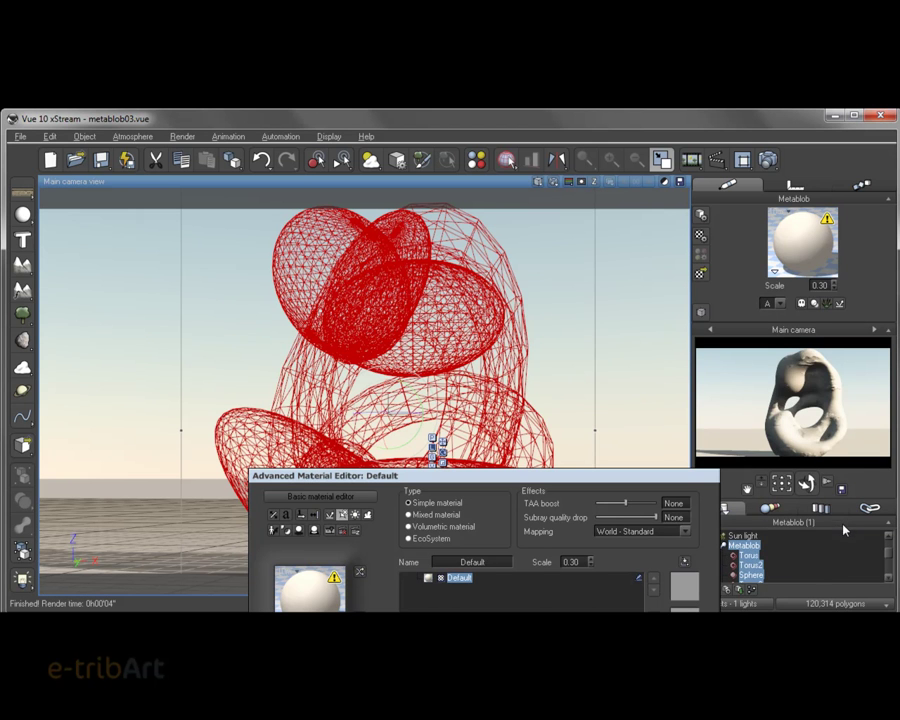
Step: Load the stepped, rising terrace profile from the Terrain Profiles collection as the metablob material's displacement filter
drag(617, 474, 585, 178)
right_click(366, 418)
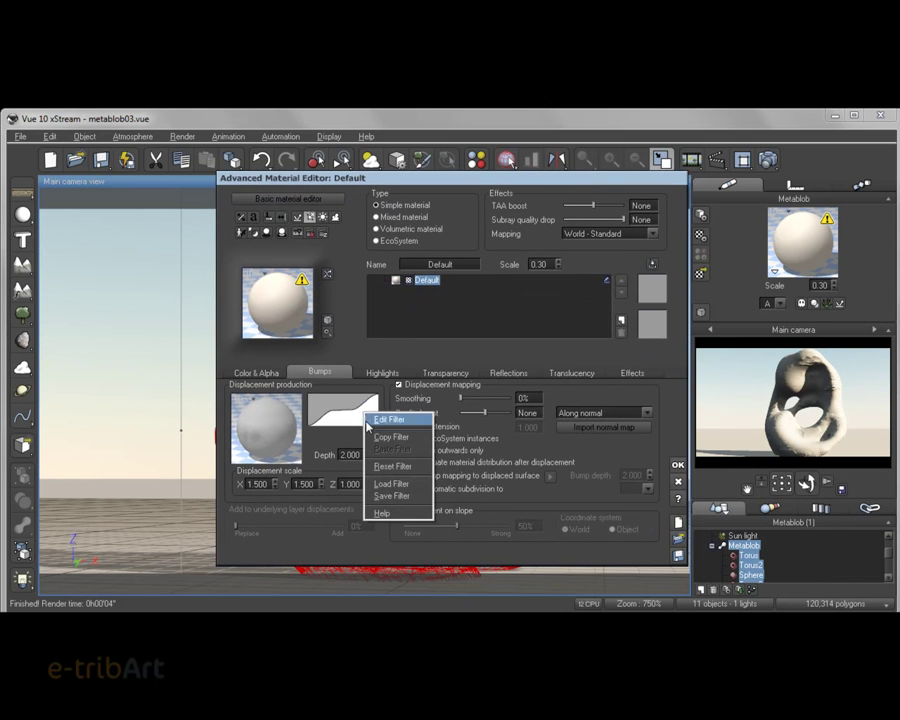
click(392, 484)
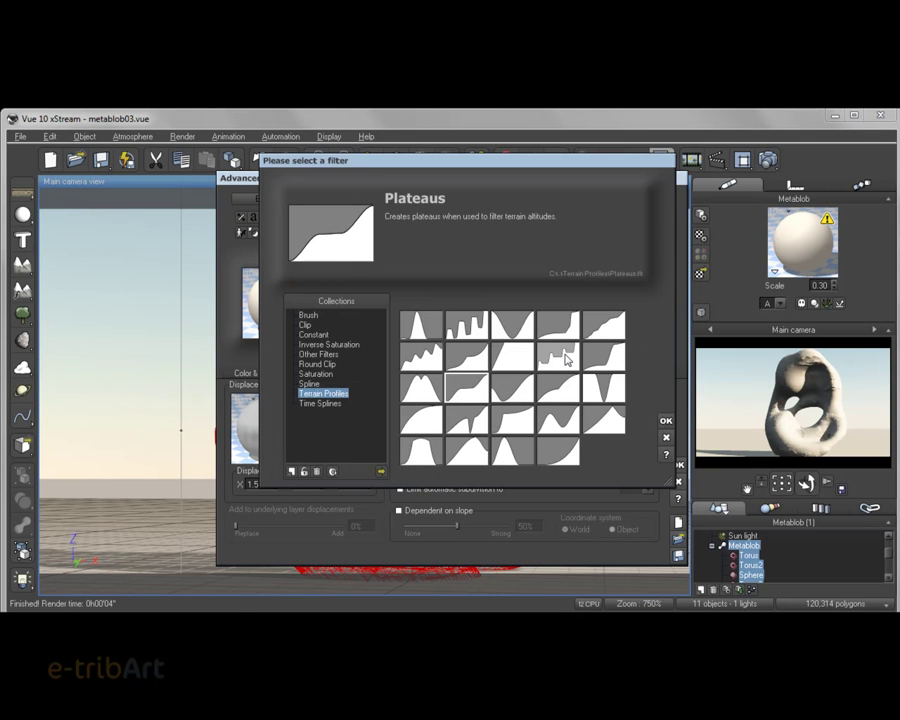
click(565, 362)
double_click(567, 366)
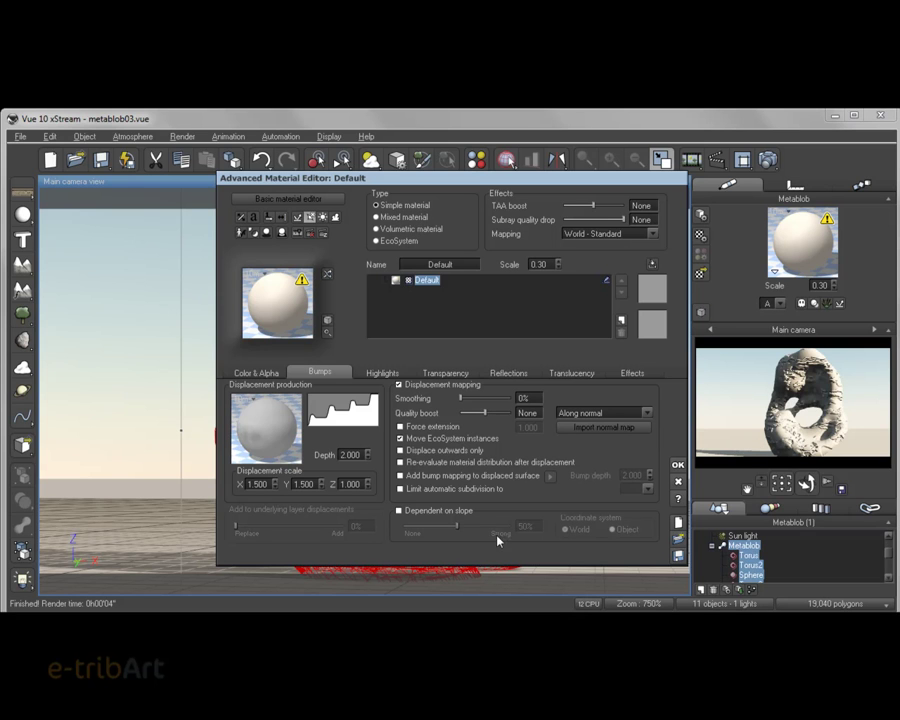
Step: Set the metablob material's displacement depth to 1.1 and raise it further to 1.45
click(355, 455)
text(1.1)
key(Return)
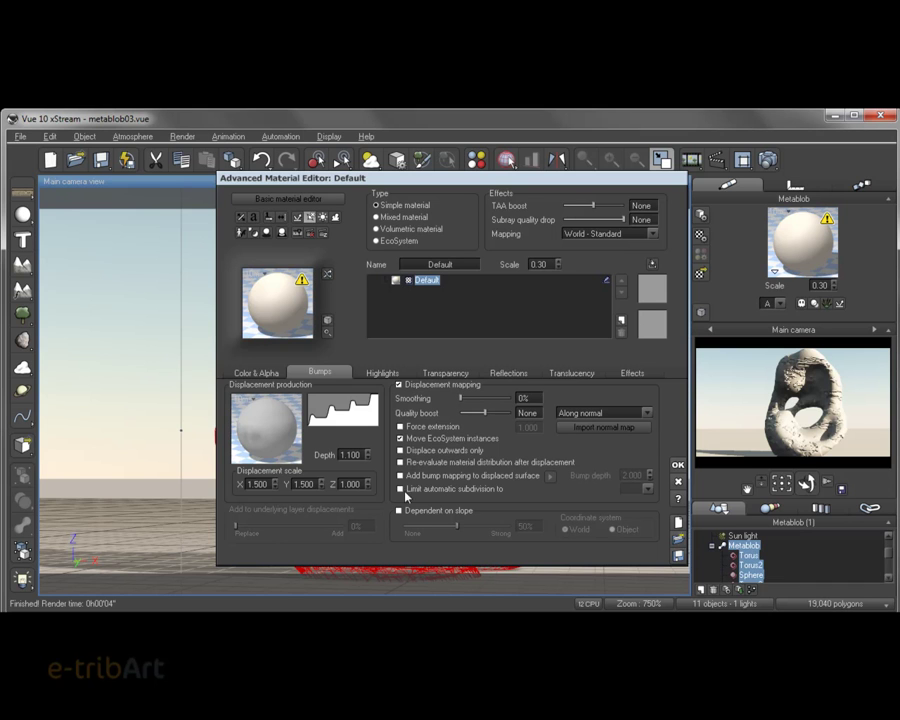
click(368, 454)
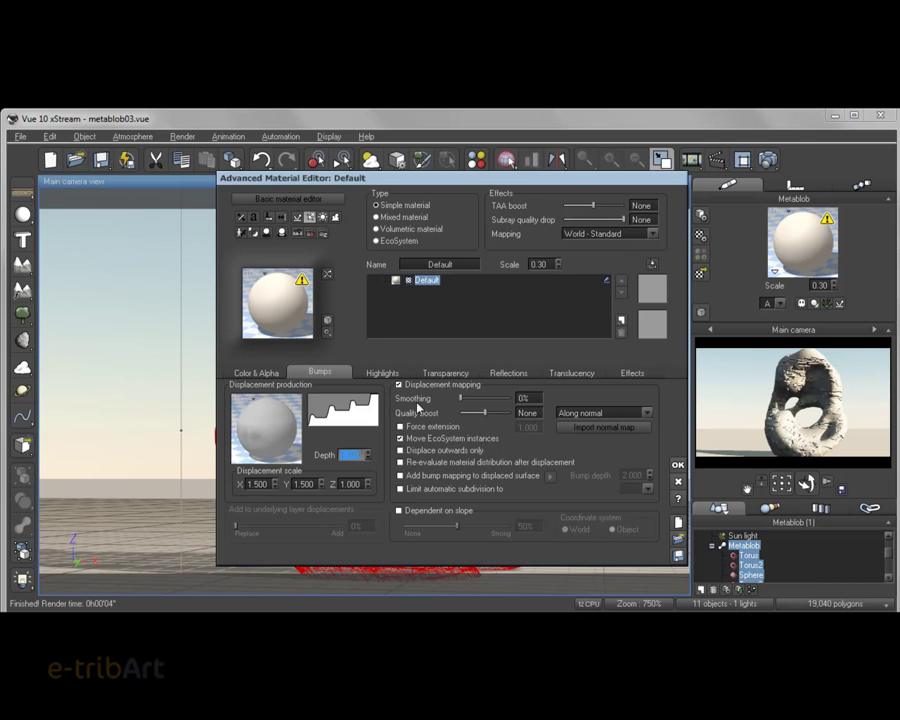
Step: Set the displacement smoothing to 54% and the quality boost to +4.0, and accept the material
drag(467, 399, 496, 400)
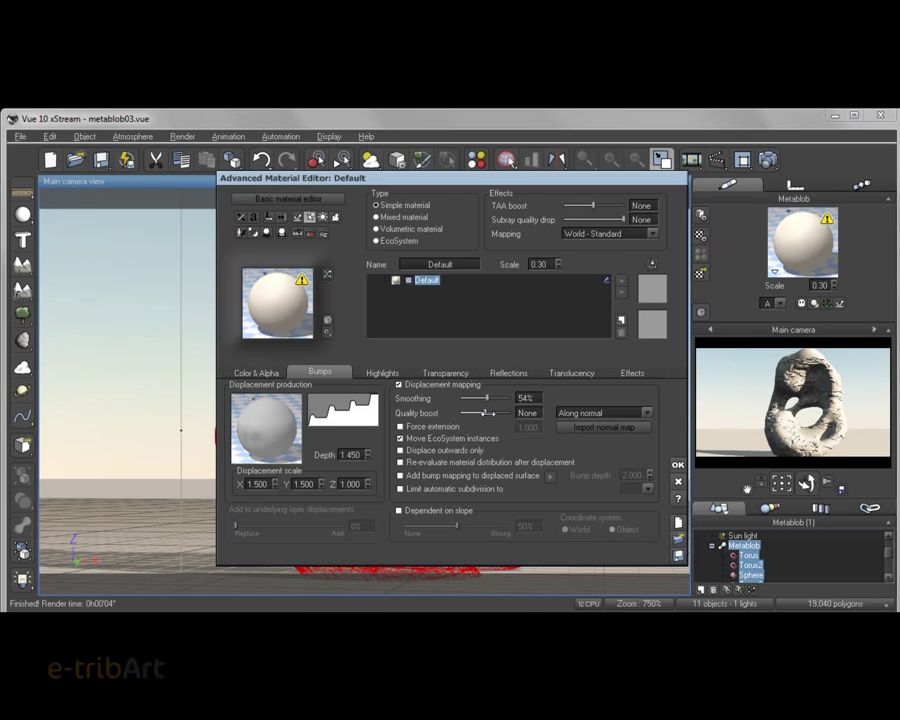
drag(487, 412, 513, 412)
click(677, 469)
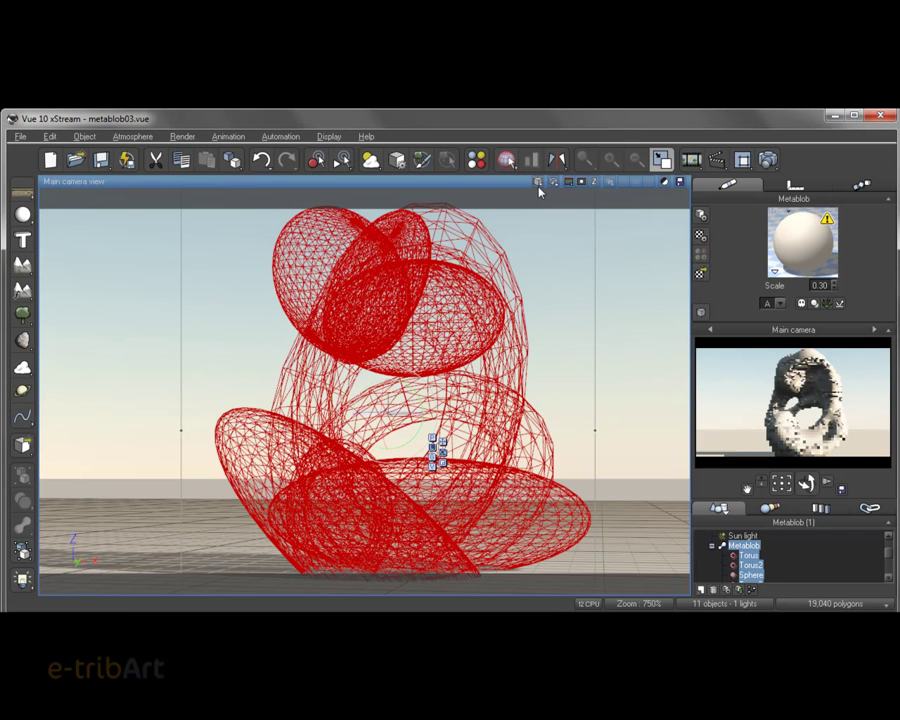
Step: Render the main camera view to inspect the terraced displacement, and dismiss the post-render options
click(507, 160)
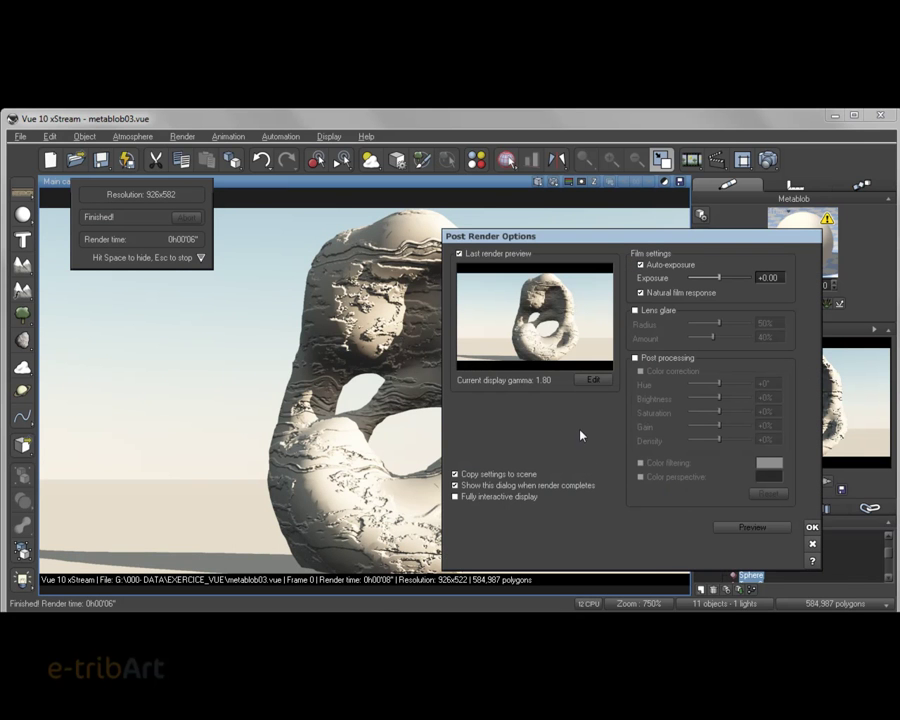
key(Escape)
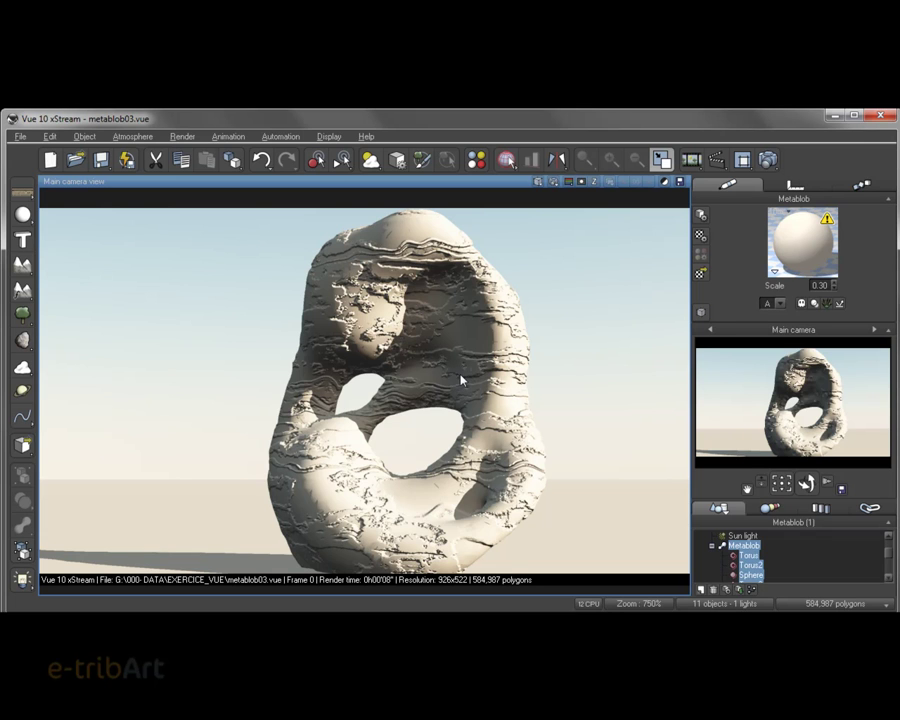
right_click(808, 263)
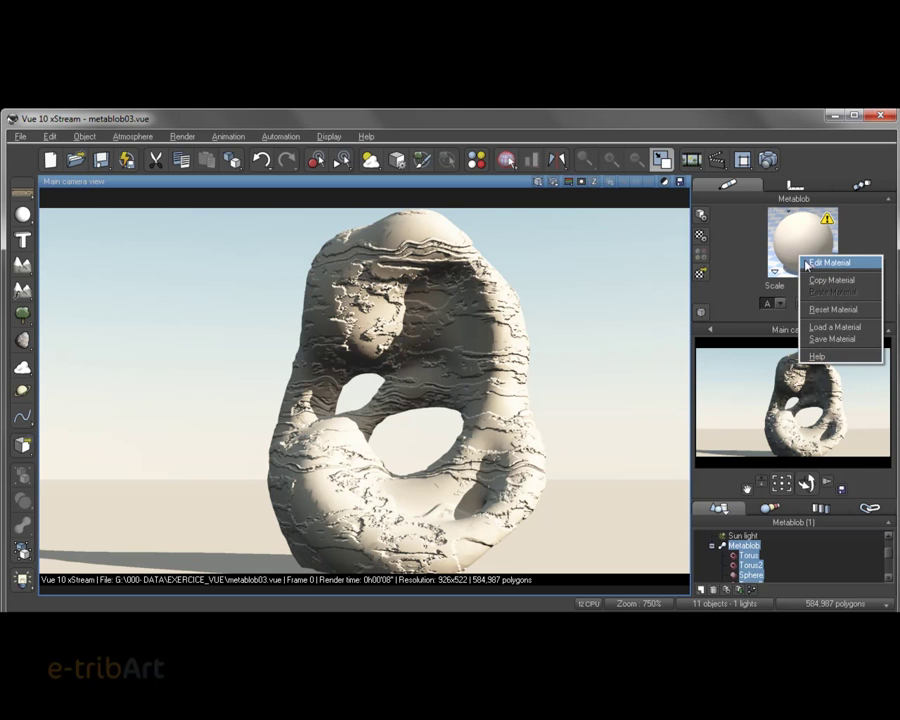
click(650, 289)
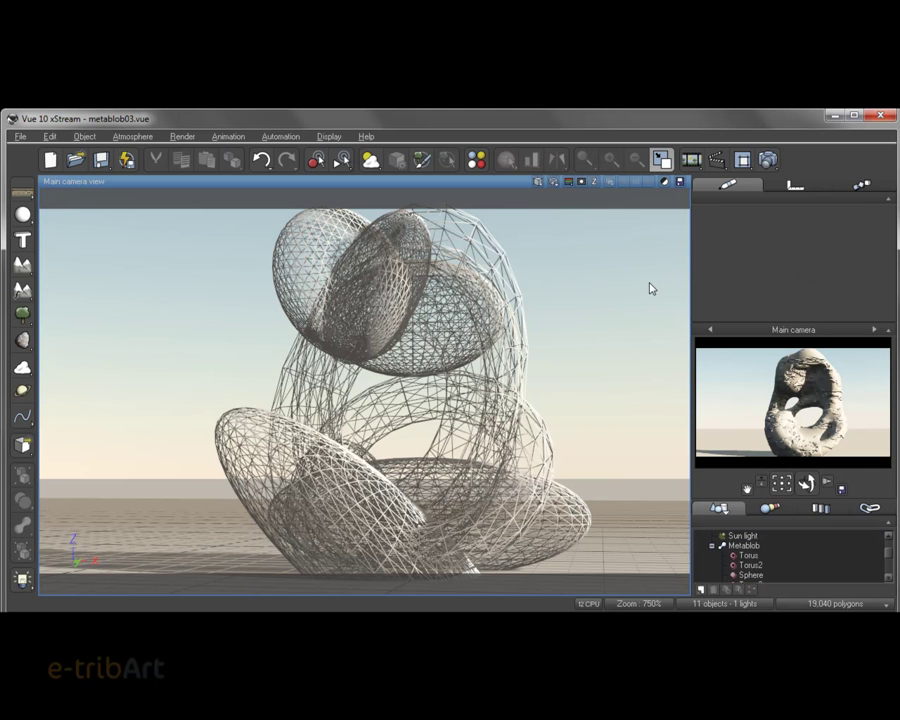
click(825, 577)
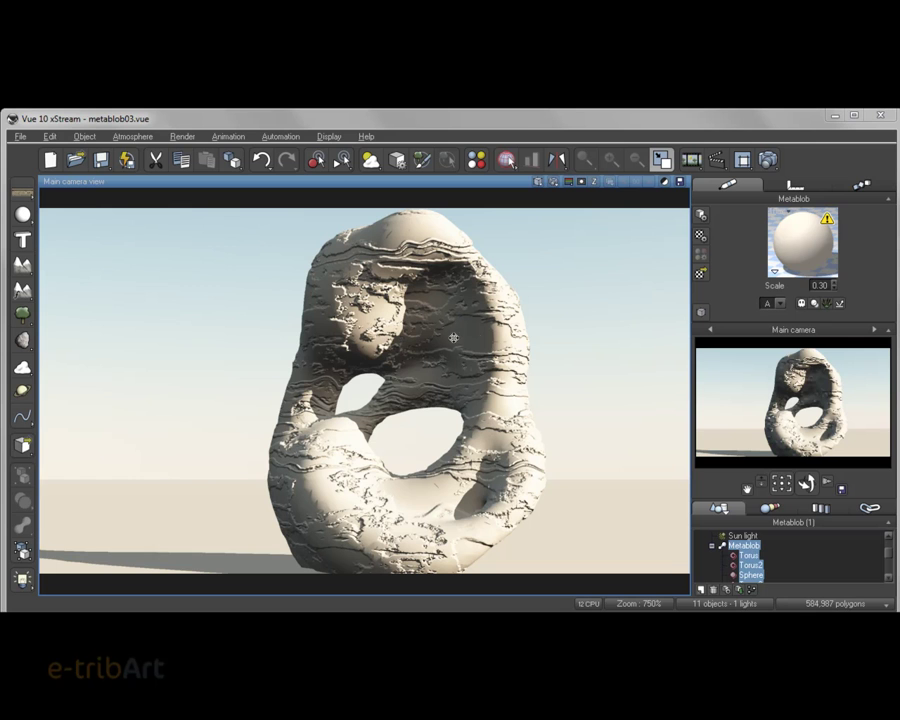
right_click(790, 246)
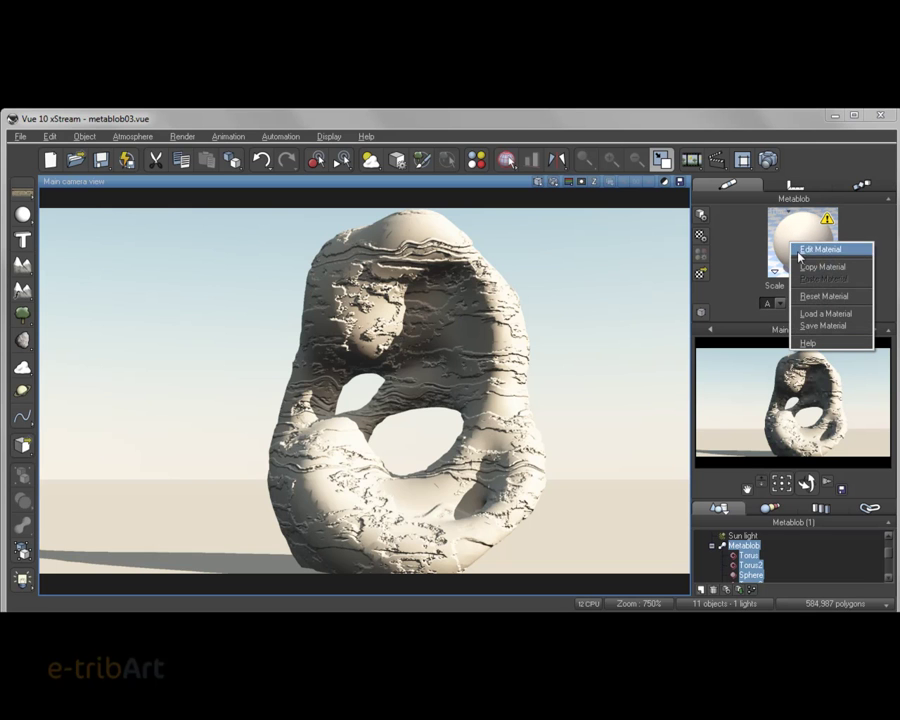
click(815, 314)
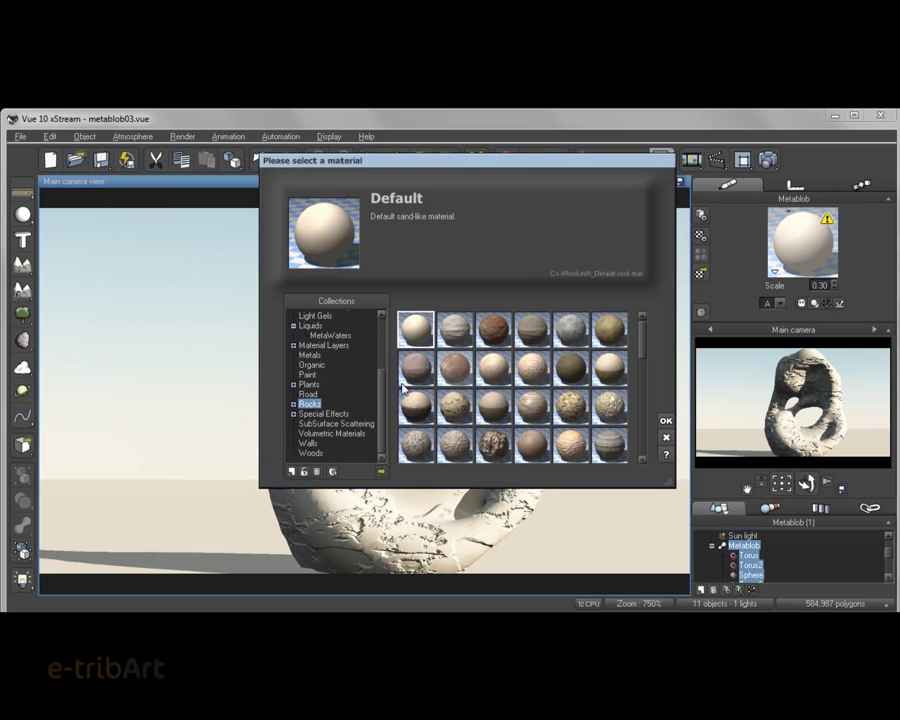
click(665, 420)
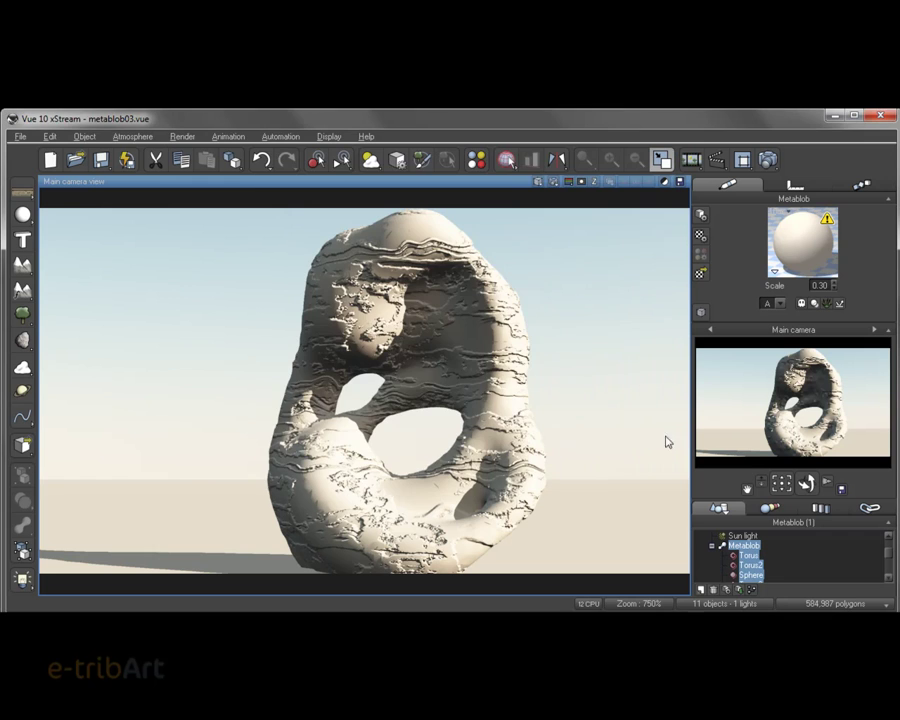
Step: Reopen the metablob's material for editing and reset its displacement filter to the default
right_click(792, 250)
click(806, 258)
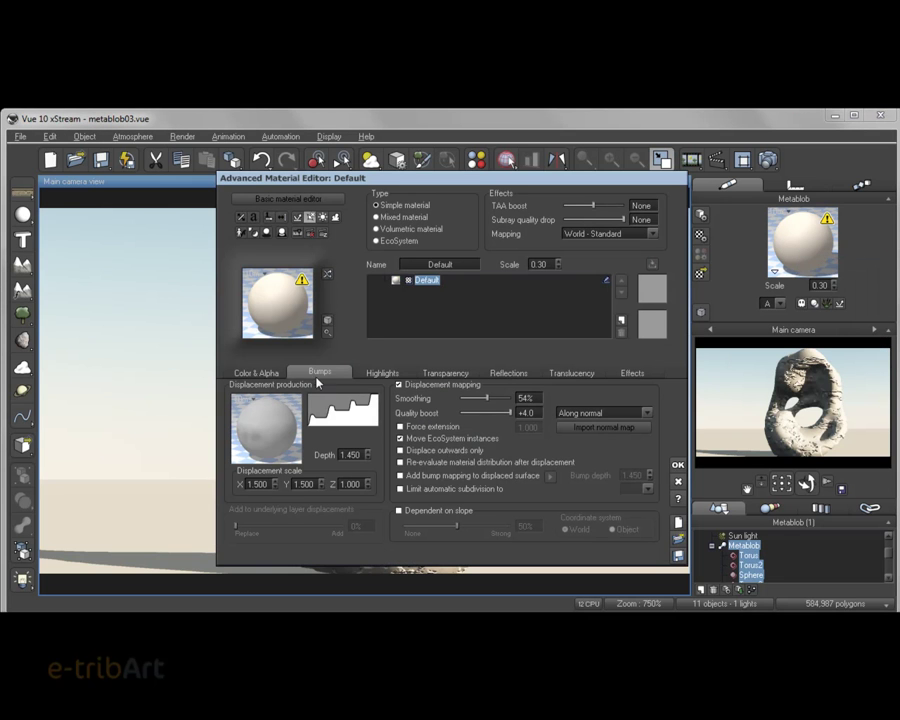
right_click(341, 423)
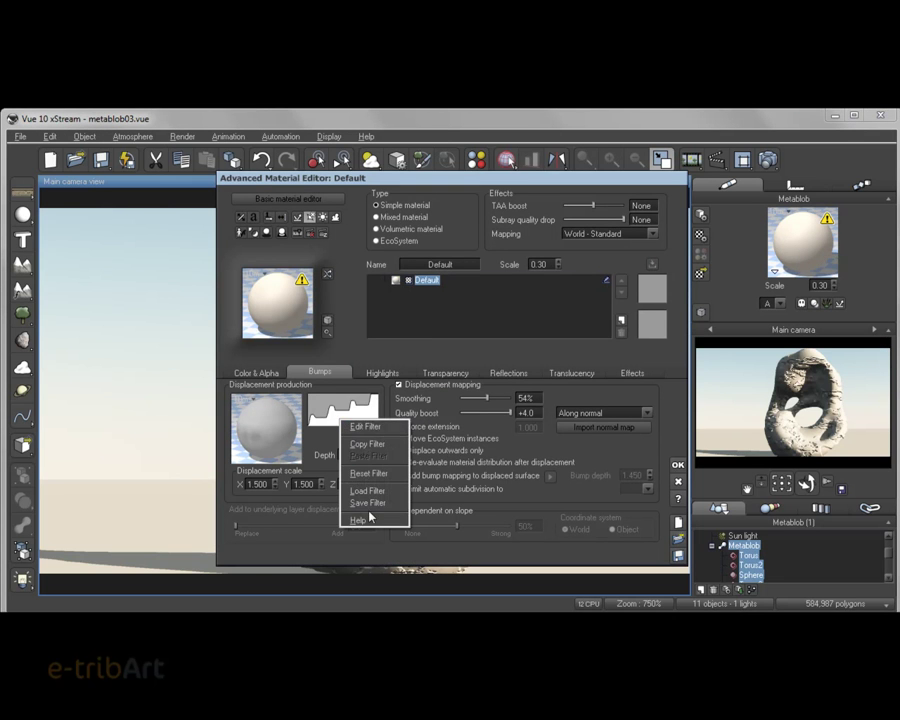
click(368, 474)
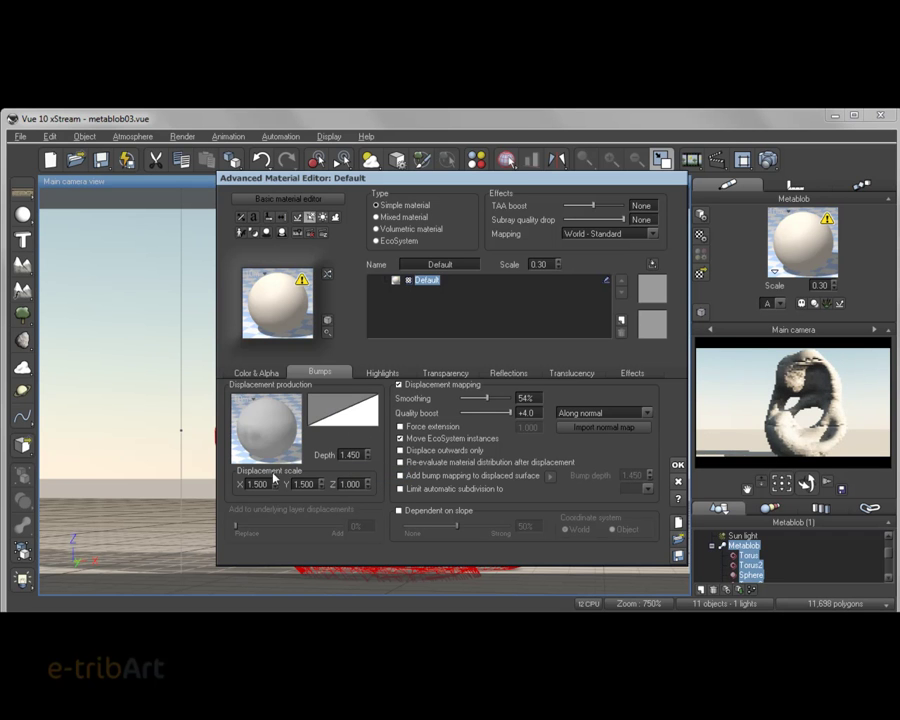
Step: Load the Complex Sedimentary Rock function from the Fractals collection as the material's displacement production, and accept the material
right_click(264, 440)
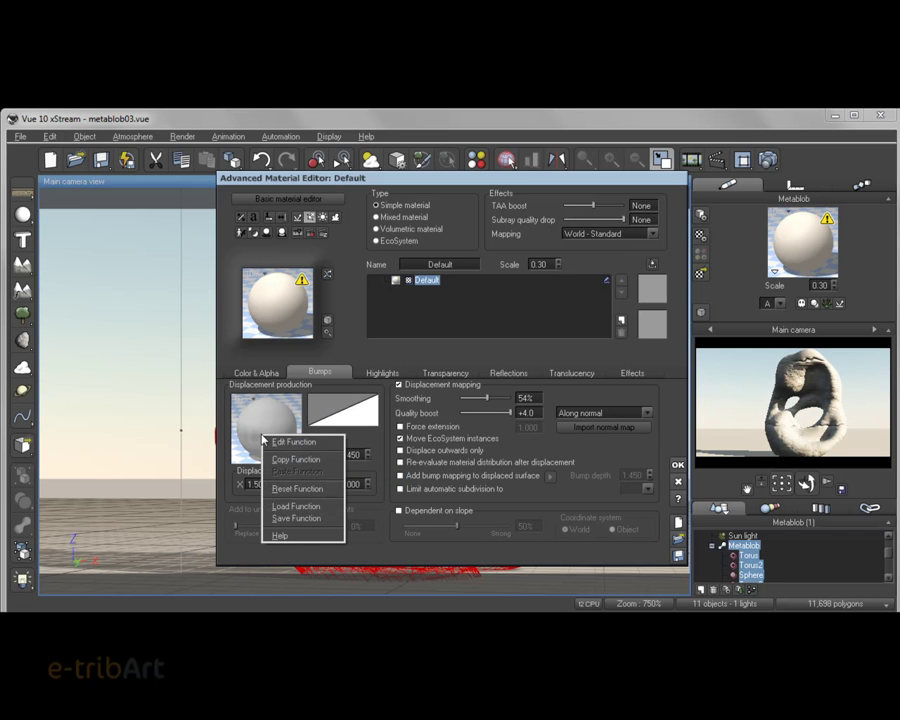
click(287, 510)
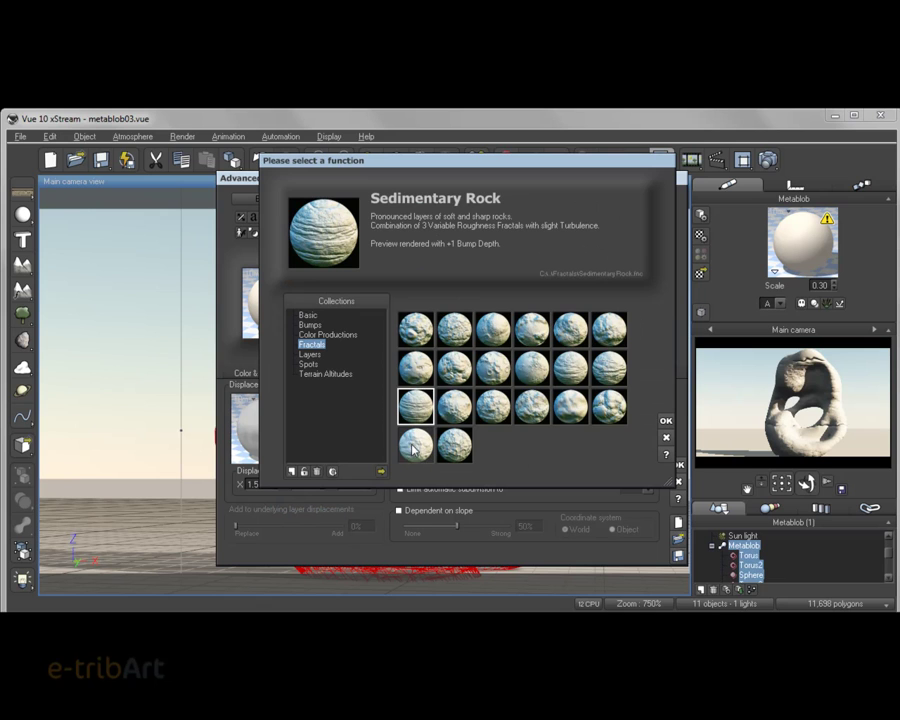
click(456, 410)
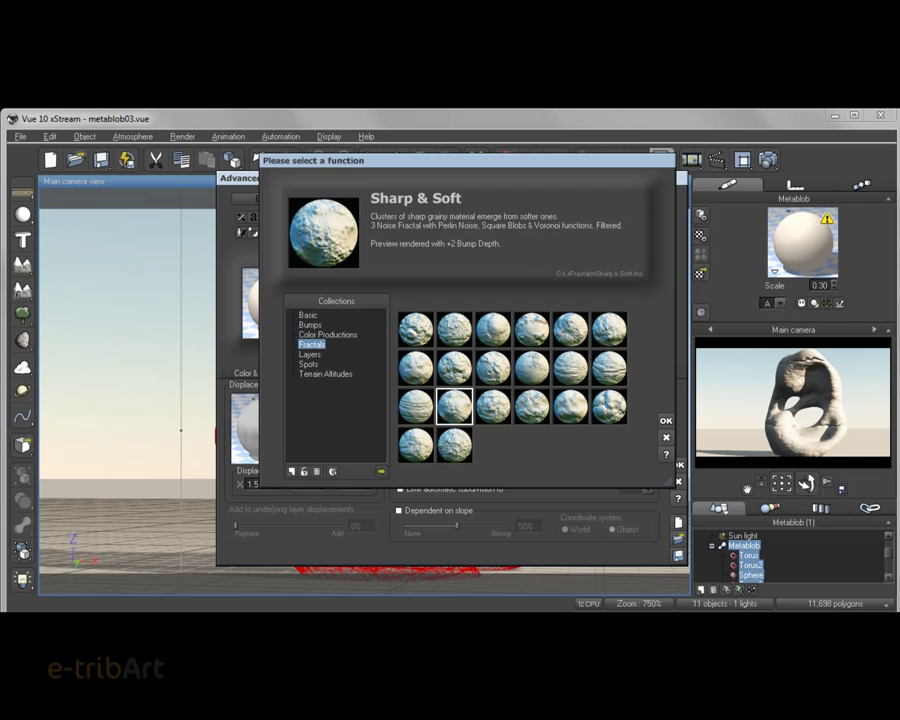
click(609, 367)
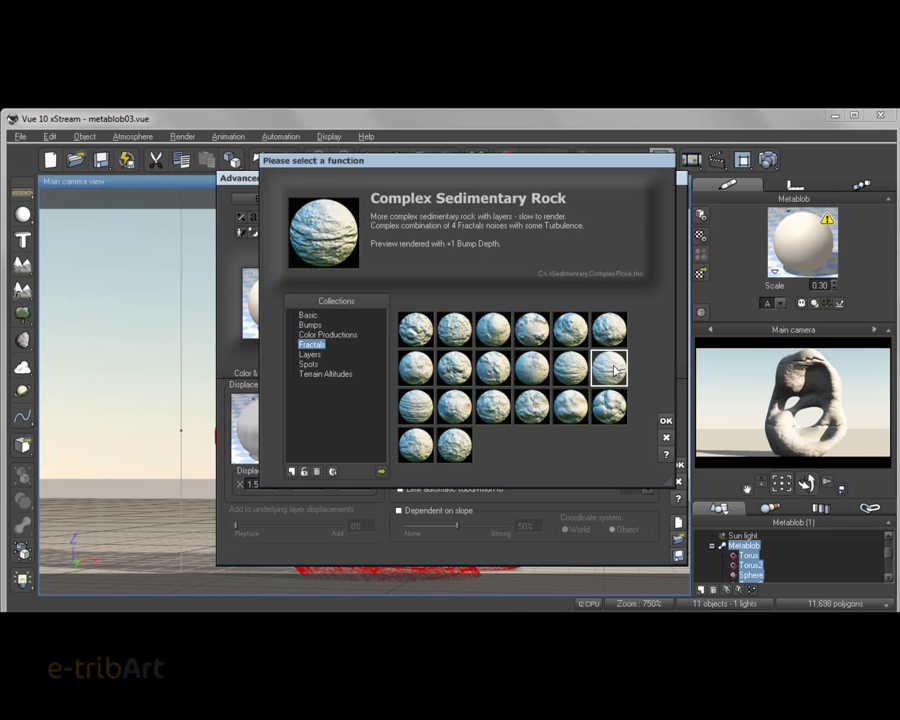
click(666, 421)
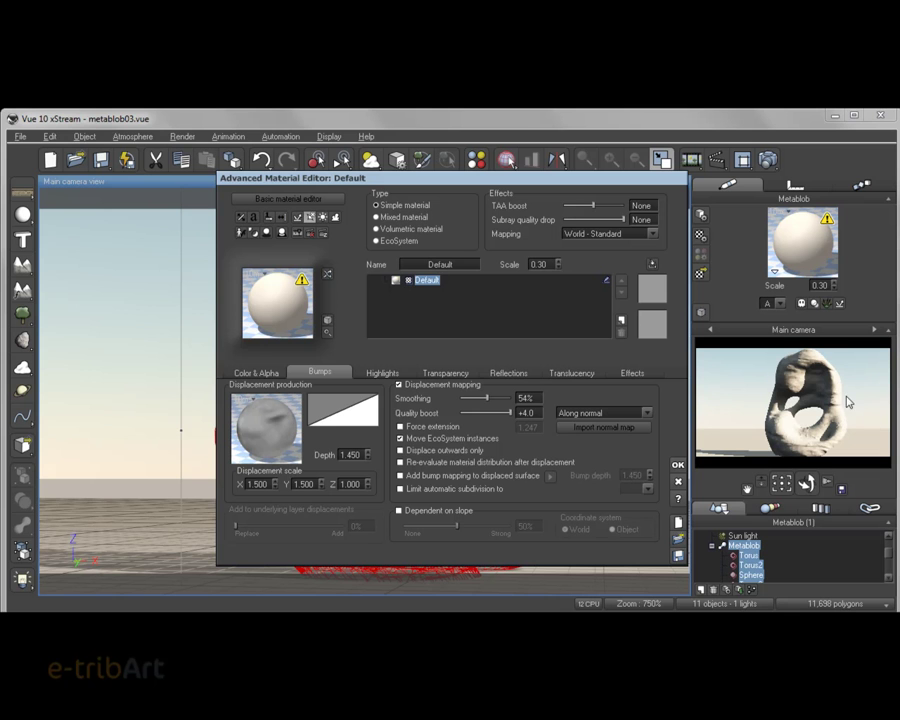
mouse_move(630, 182)
mouse_down()
mouse_move(597, 190)
mouse_move(640, 181)
mouse_up()
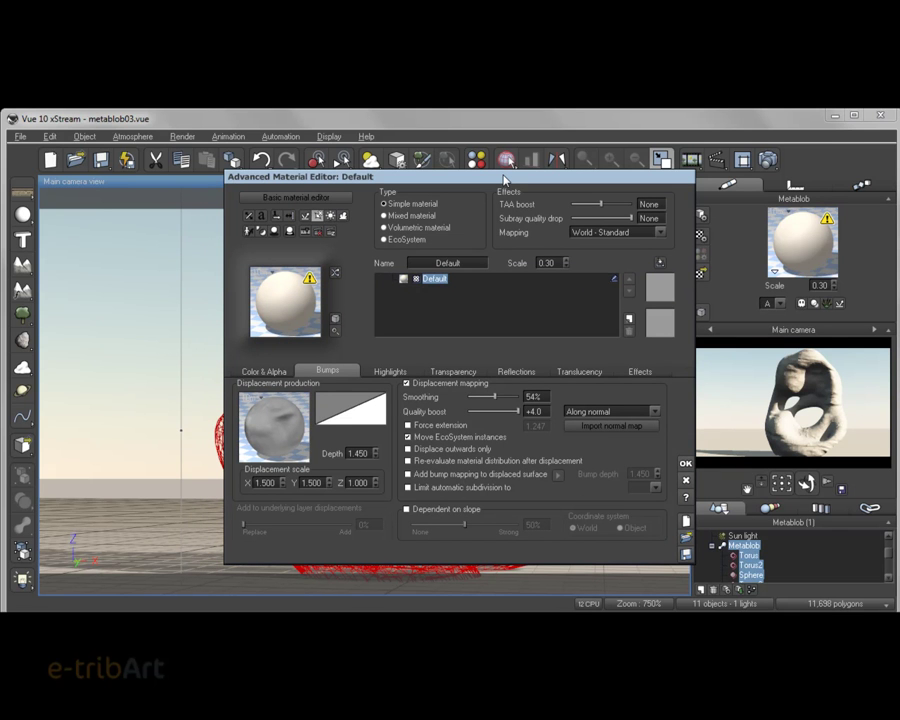
drag(505, 181, 567, 385)
key(Return)
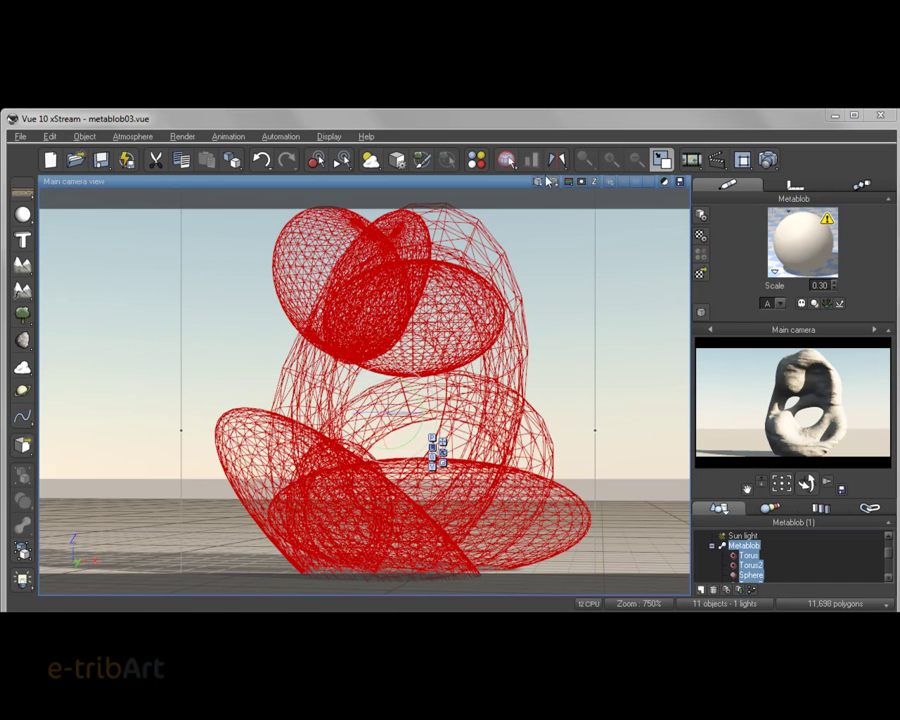
Step: Render the main camera view to inspect the sedimentary rock displacement, and dismiss the post-render options
click(554, 183)
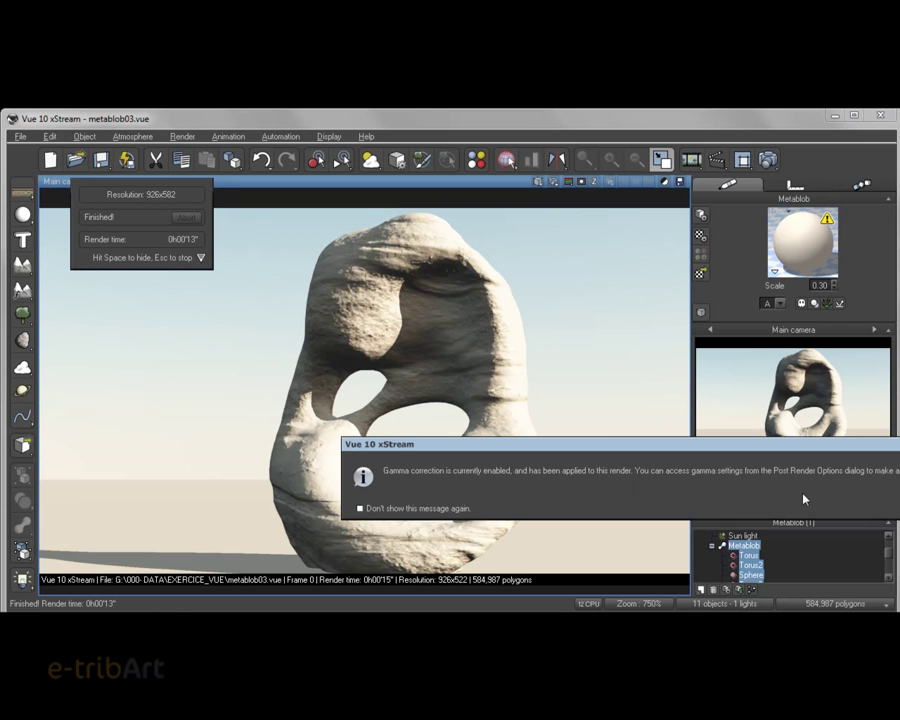
key(Return)
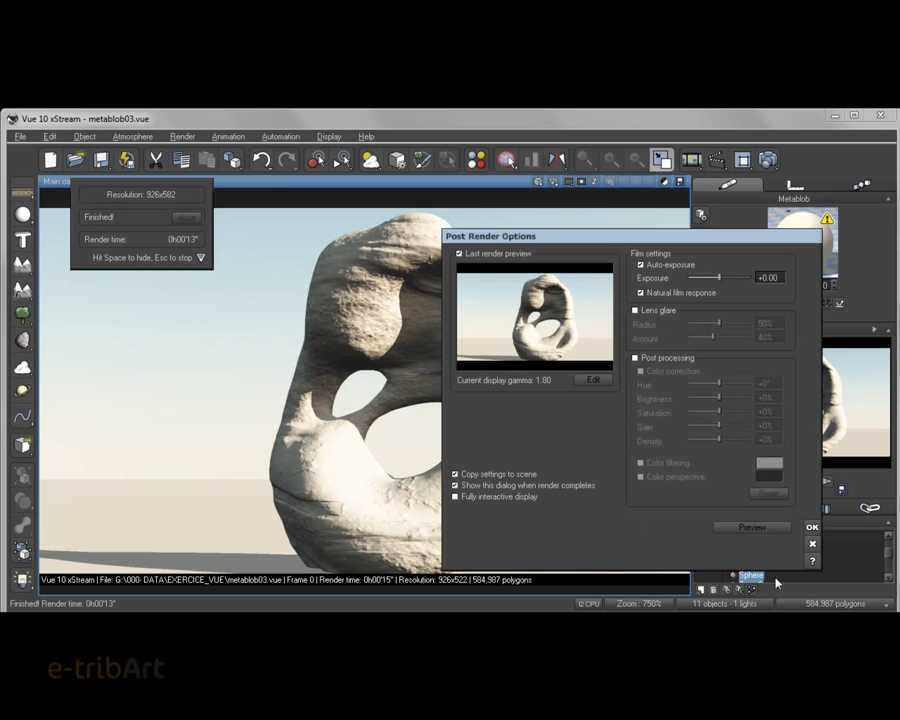
click(812, 528)
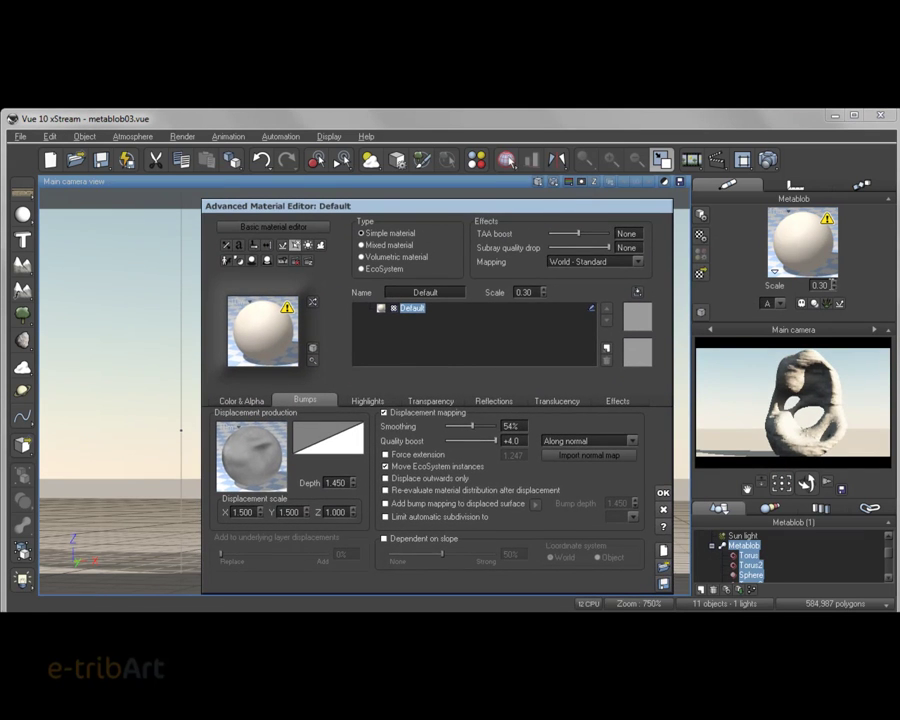
Step: Set the metablob material's scale to 0.10 and toggle the camera preview's auto-update
click(832, 287)
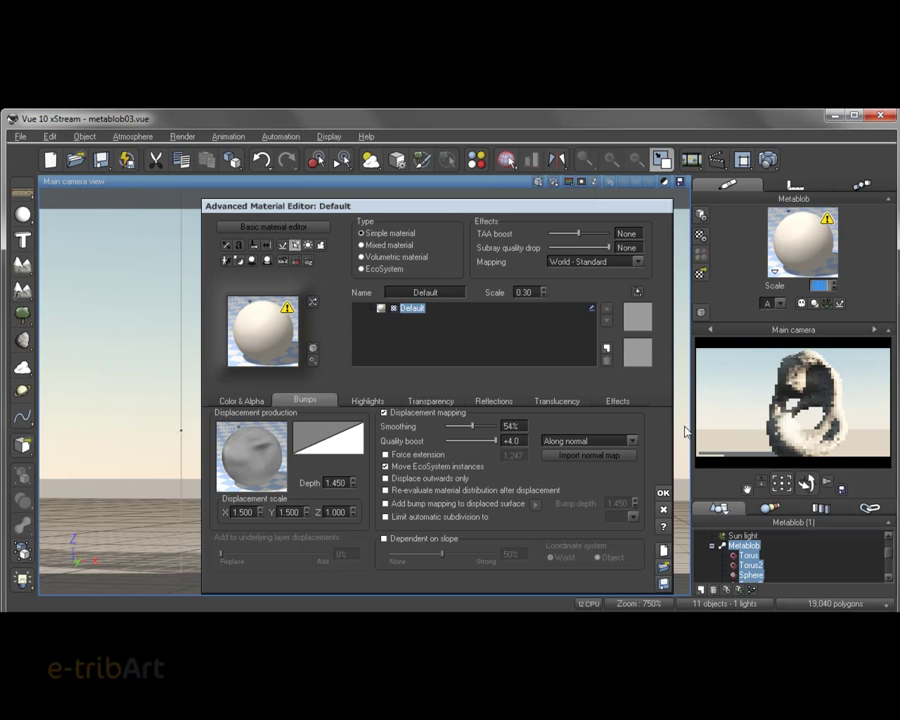
right_click(733, 411)
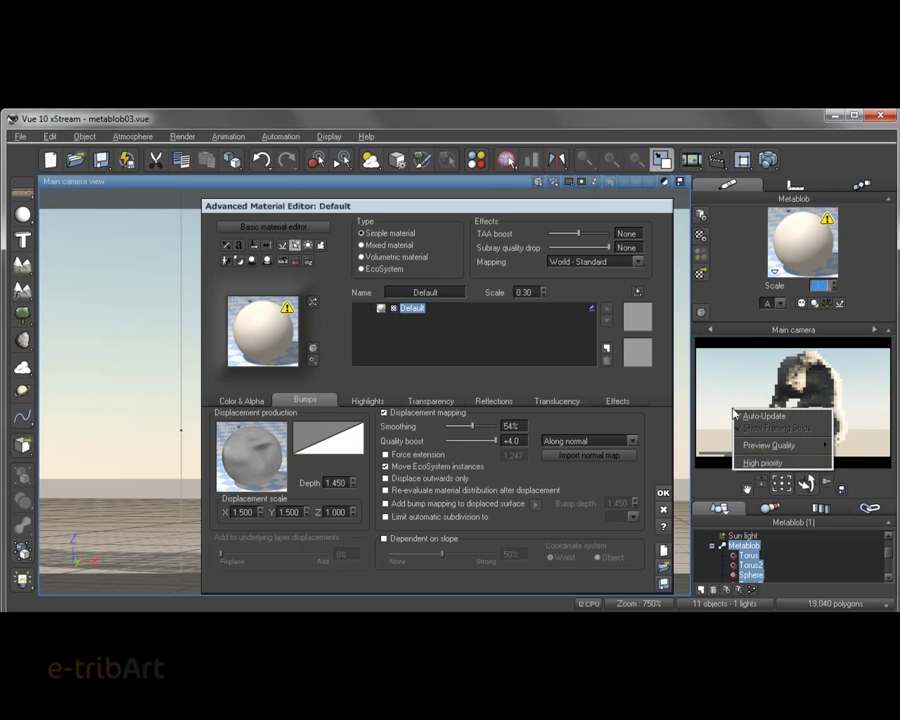
click(745, 416)
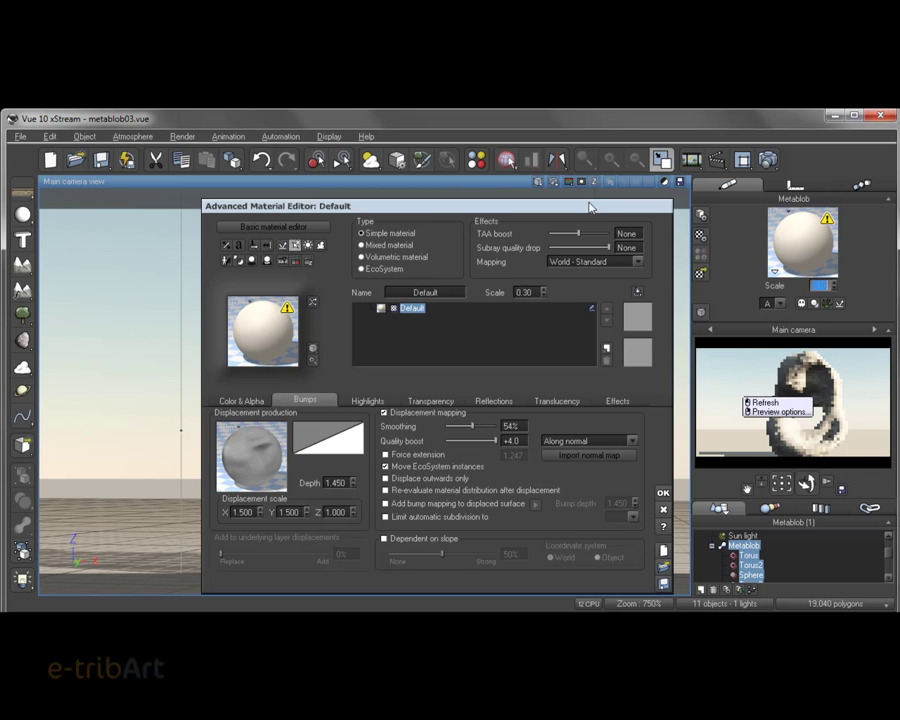
drag(590, 206, 596, 199)
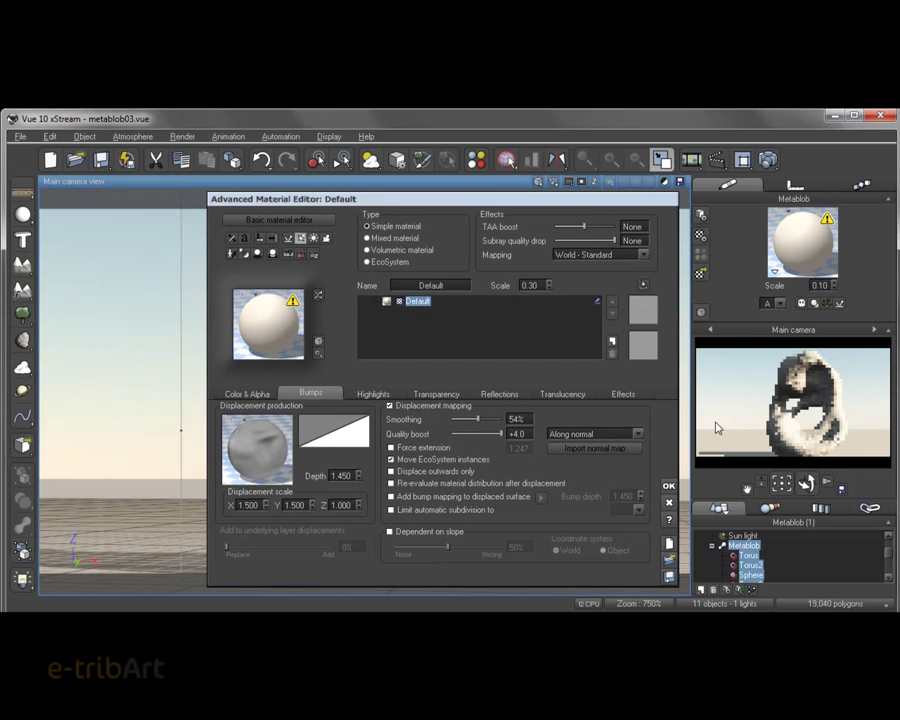
Step: Set the material's displacement depth to 2.3, and toggle the camera preview's auto-update to check the effect
click(343, 476)
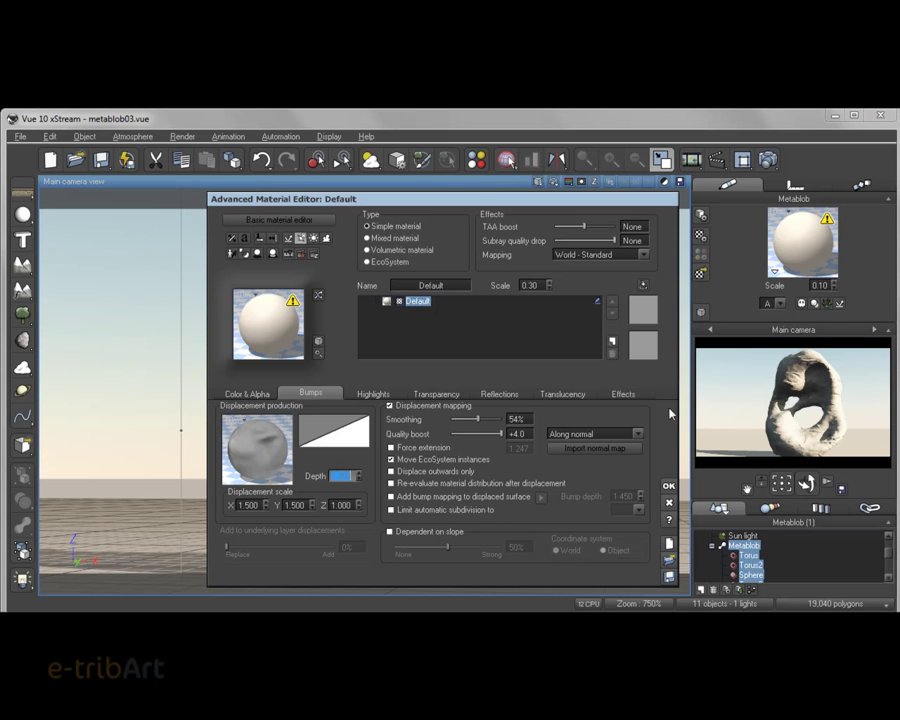
text(2.3)
key(Return)
right_click(725, 421)
click(768, 426)
right_click(700, 390)
click(725, 397)
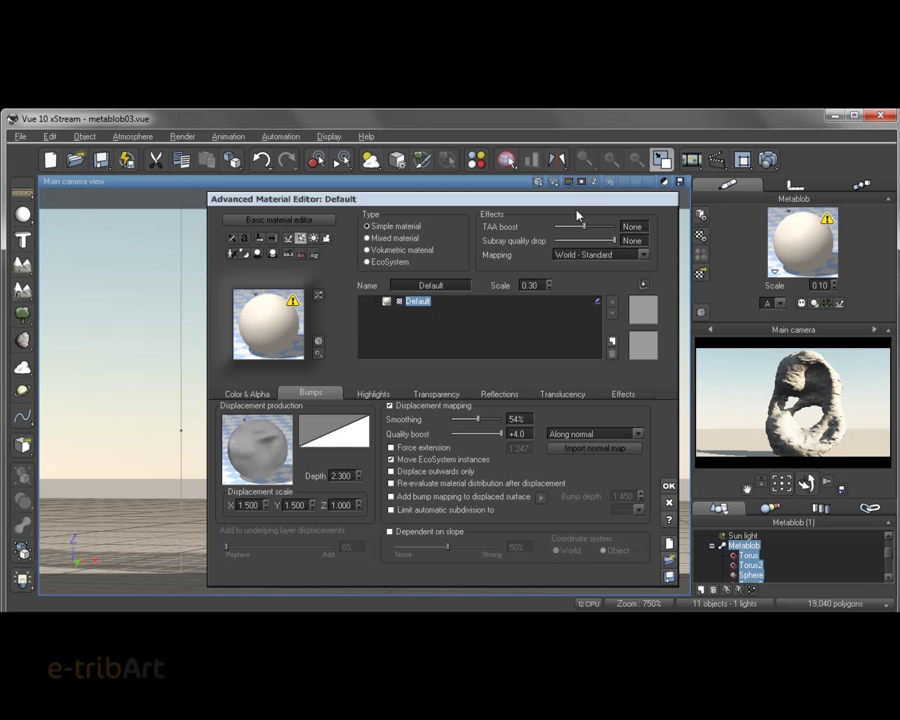
drag(577, 205, 583, 202)
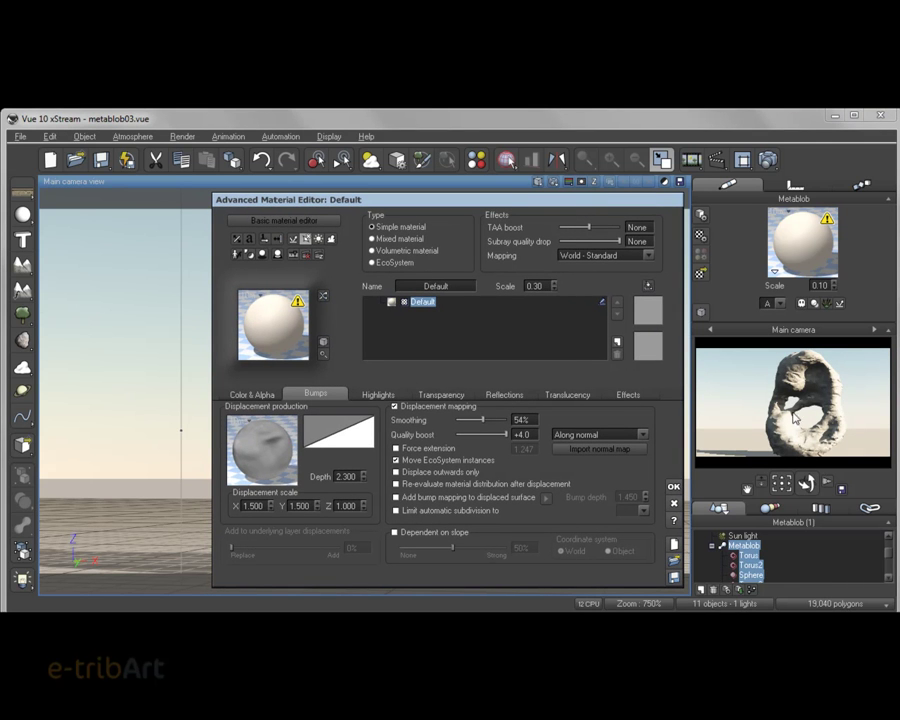
Step: Set the displacement depth to 3 and accept the metablob's material
click(347, 476)
text(3)
key(Return)
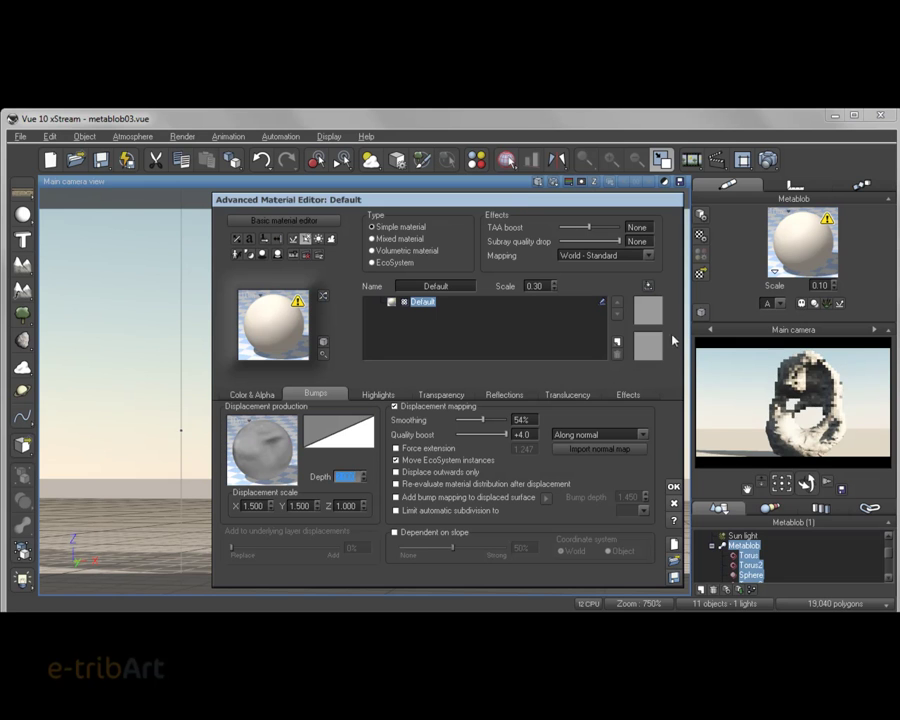
click(673, 487)
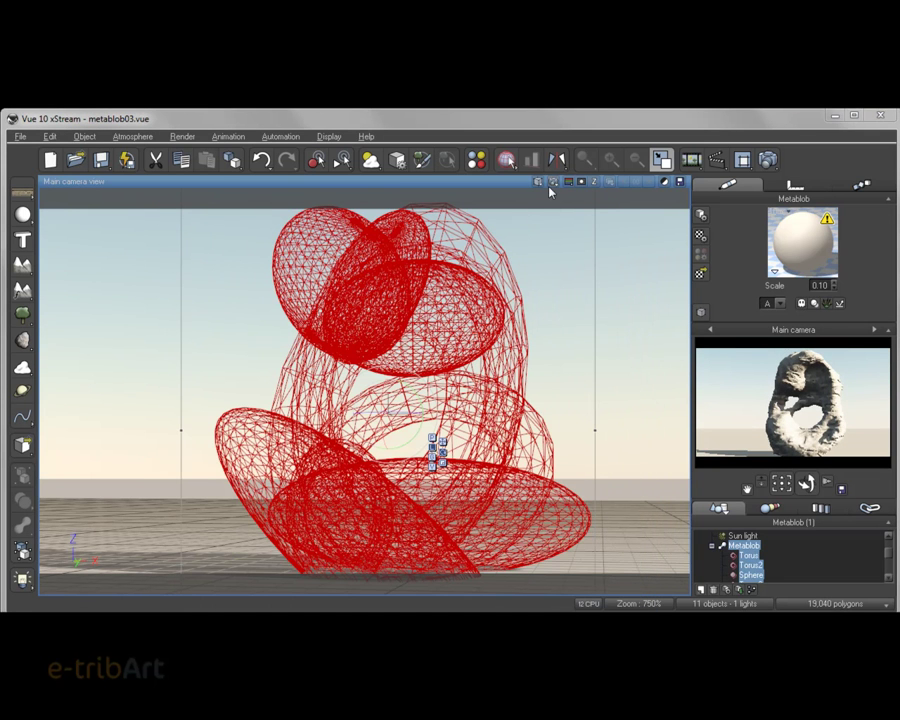
Step: Render the main camera view to inspect the deeper, finer-scaled rock displacement, and close the post-render options
click(506, 160)
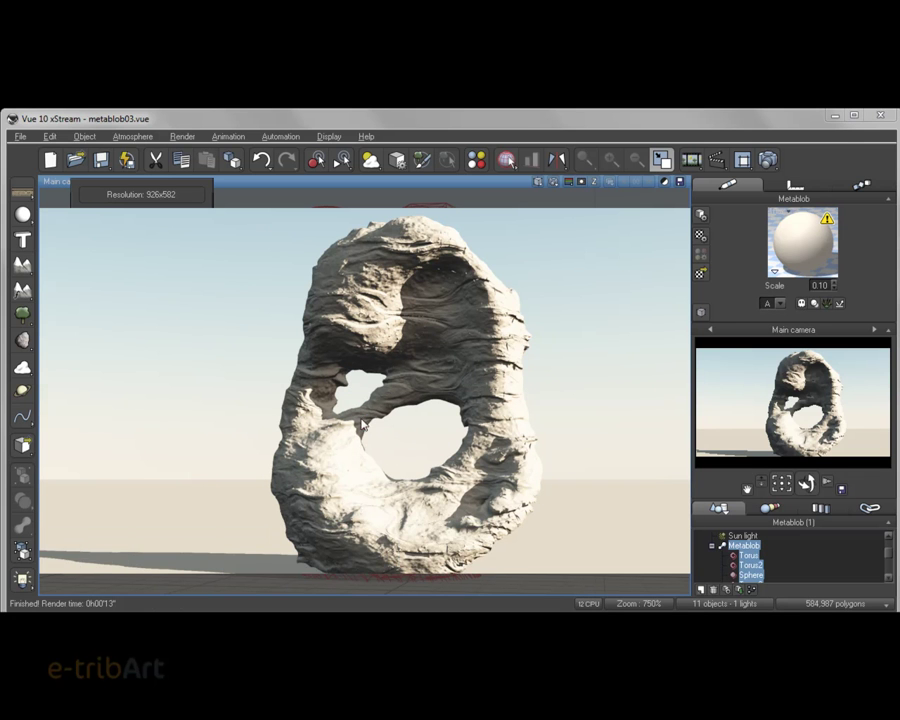
key(Return)
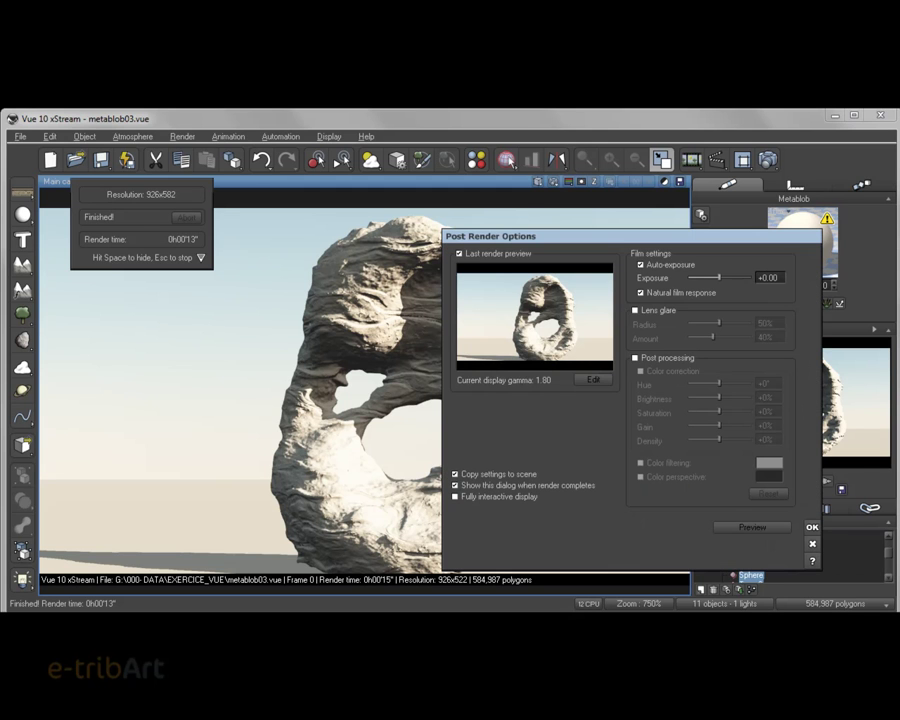
click(811, 529)
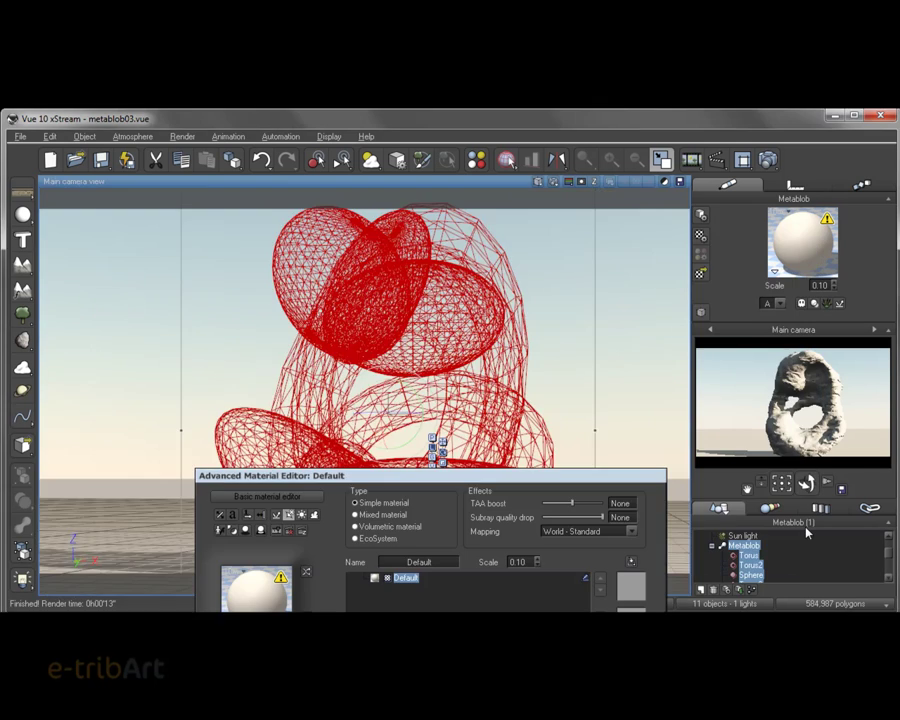
drag(556, 485, 563, 212)
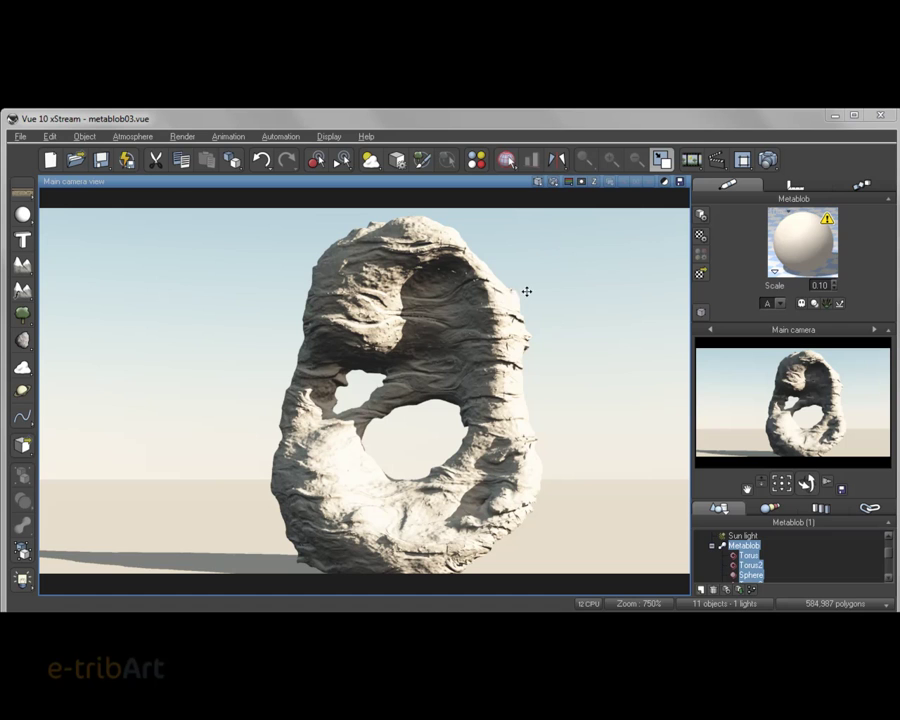
Step: Reopen the metablob's material, open its displacement production function for editing, and widen the Function Editor window
right_click(801, 250)
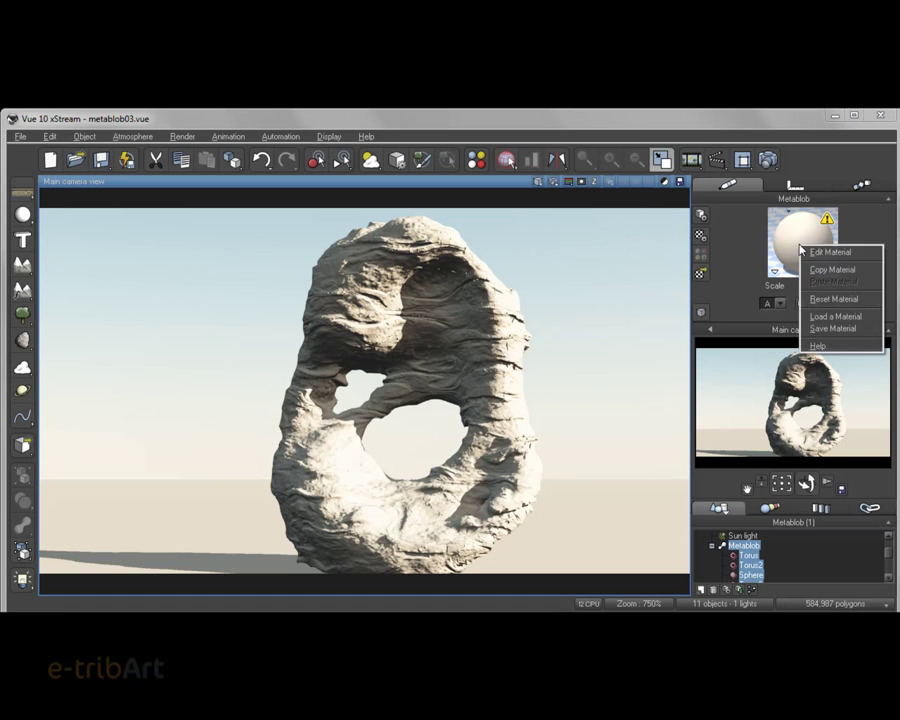
click(815, 252)
drag(657, 193, 483, 184)
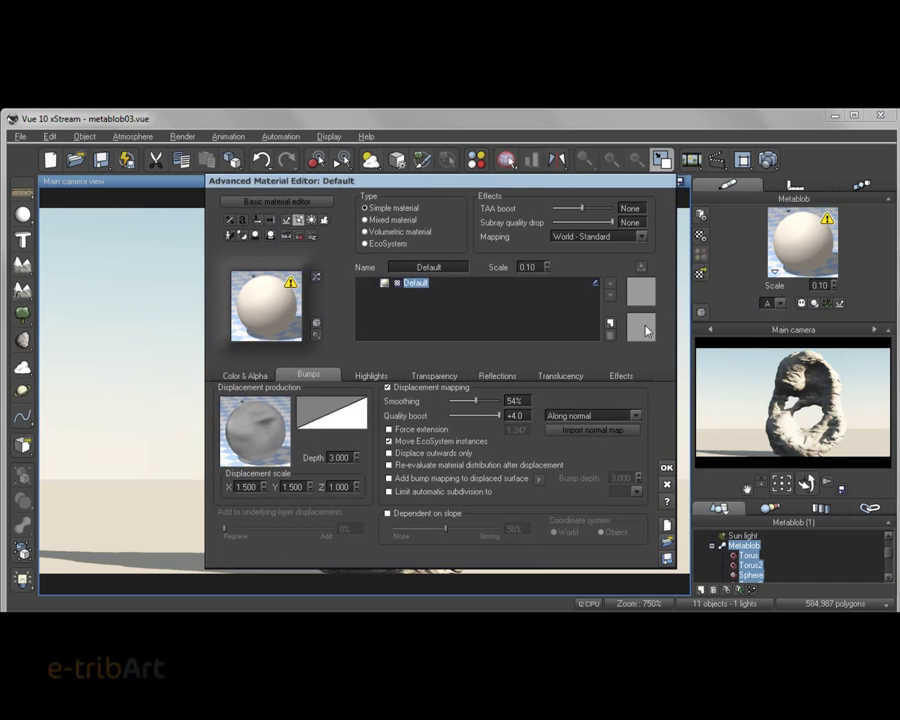
right_click(251, 426)
click(256, 431)
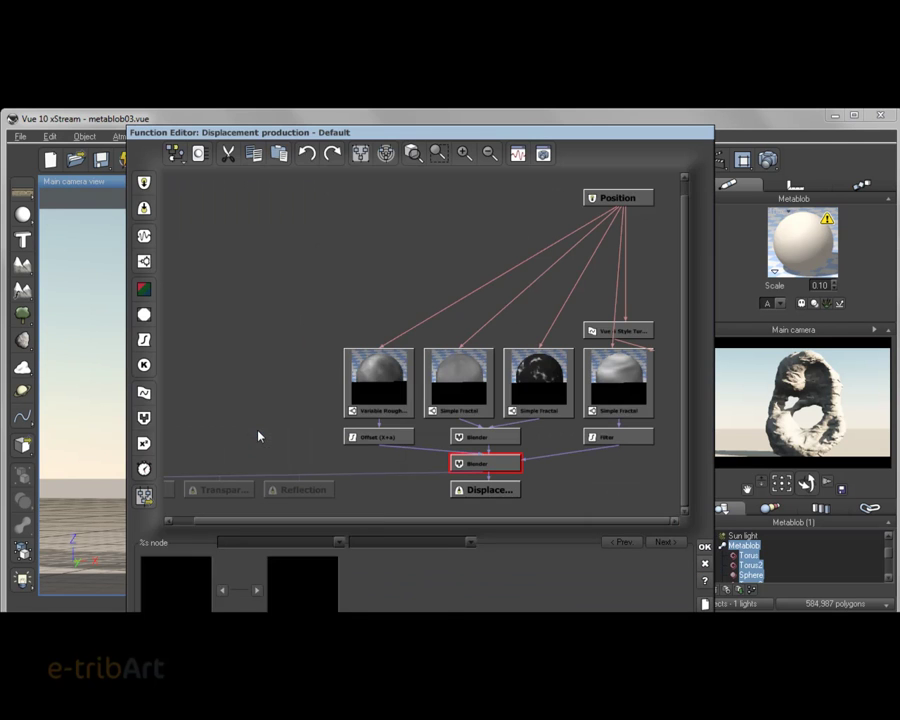
drag(349, 137, 293, 119)
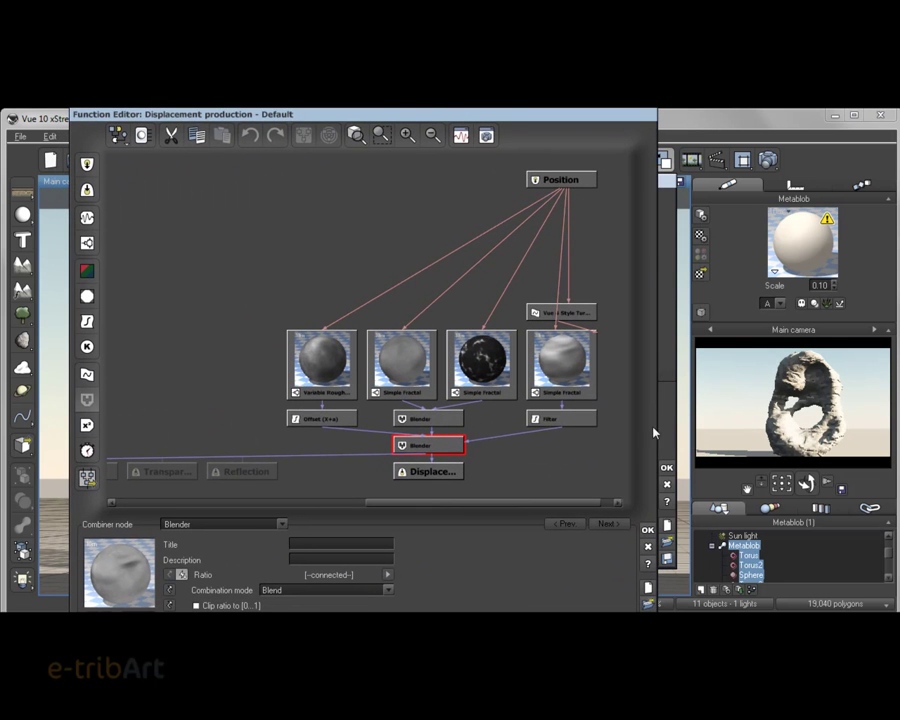
drag(656, 432, 855, 441)
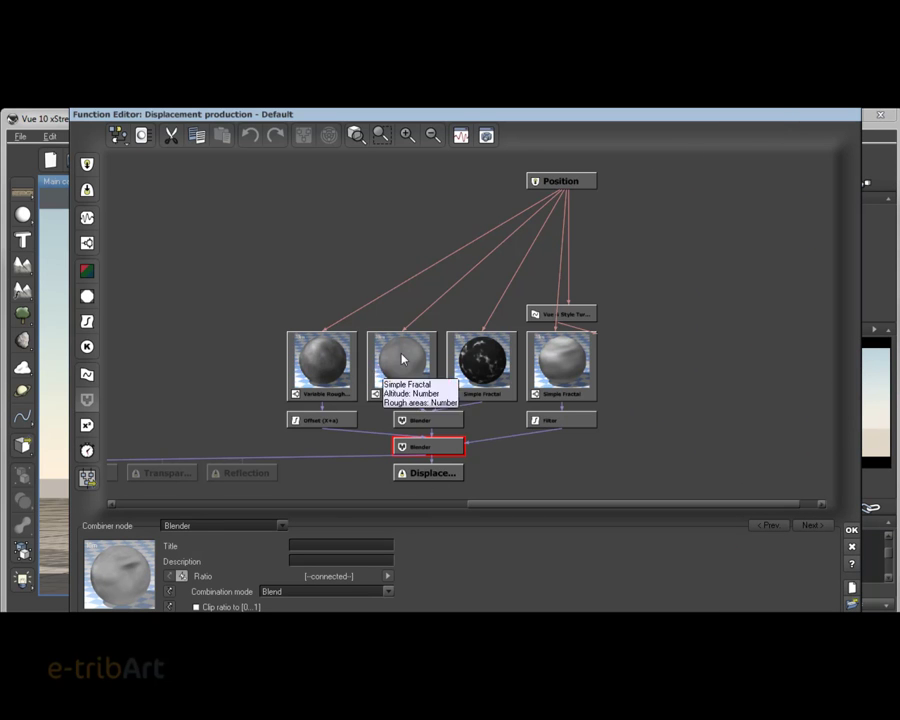
Step: Move the Vue 4 Style Turbulence node clear of the Simple Fractal node, and examine the blender, filter, displacement output and fractal nodes
drag(577, 313, 645, 313)
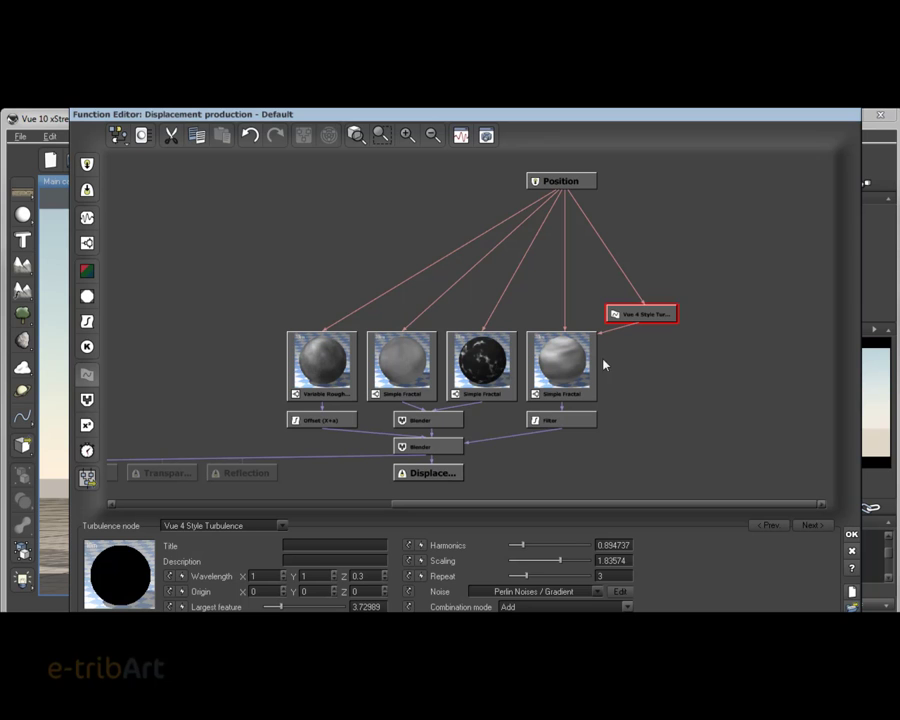
click(424, 420)
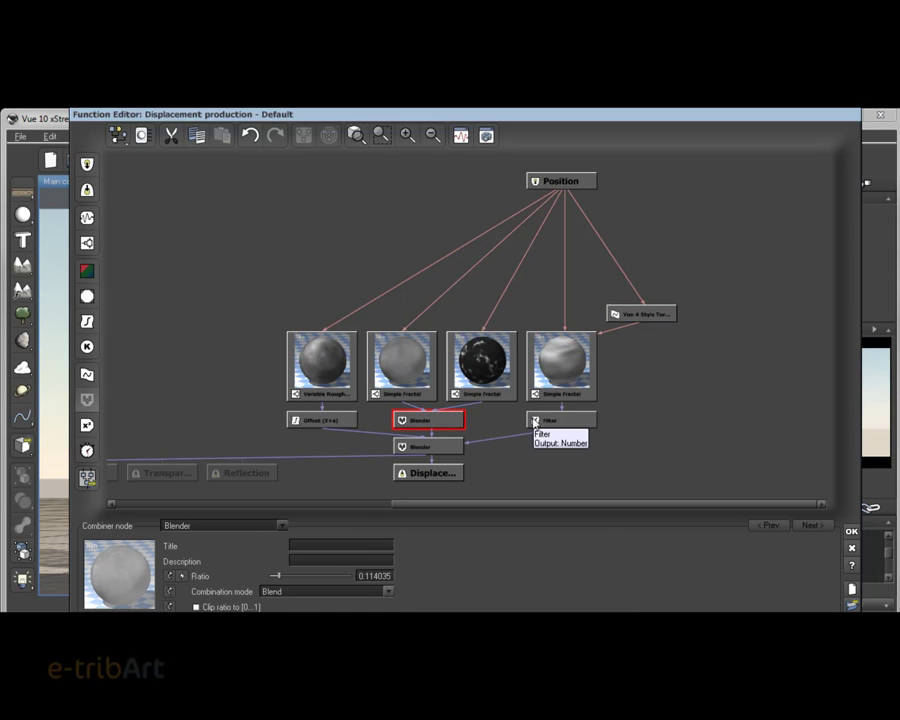
click(537, 421)
click(446, 447)
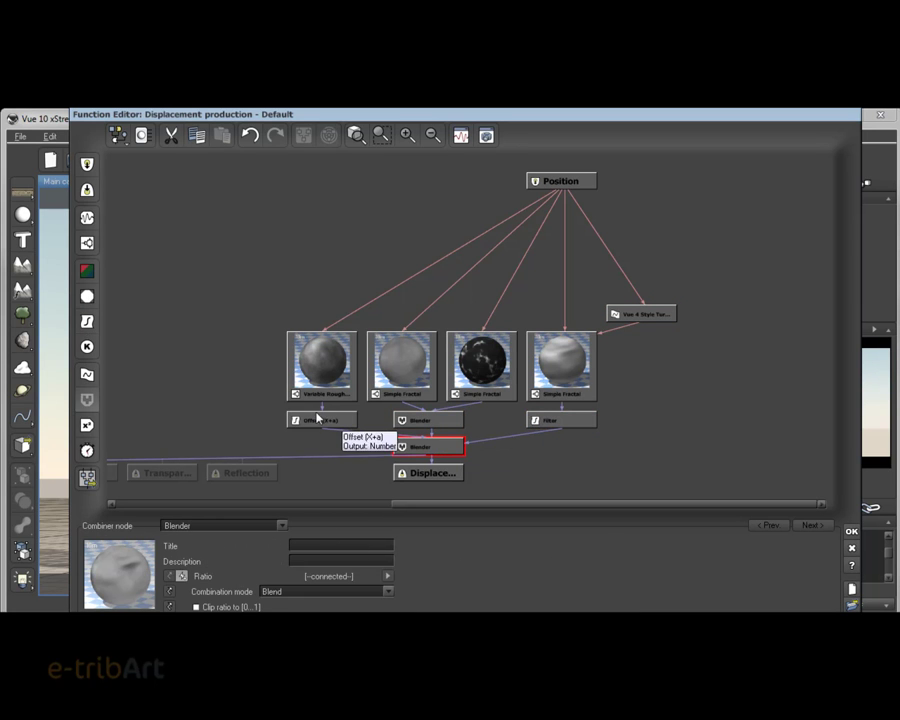
click(426, 476)
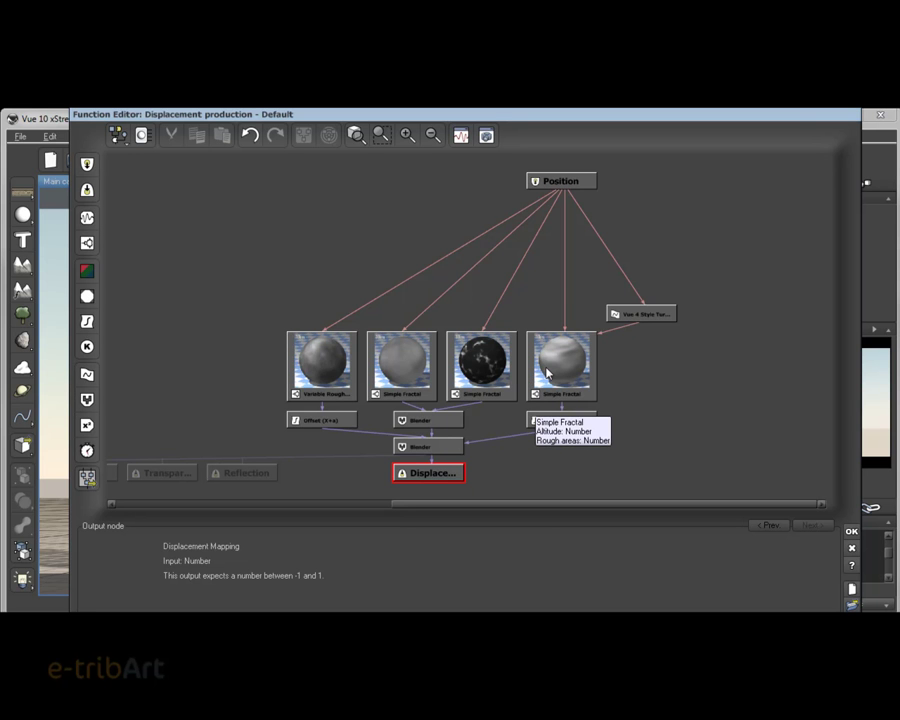
drag(596, 127, 542, 126)
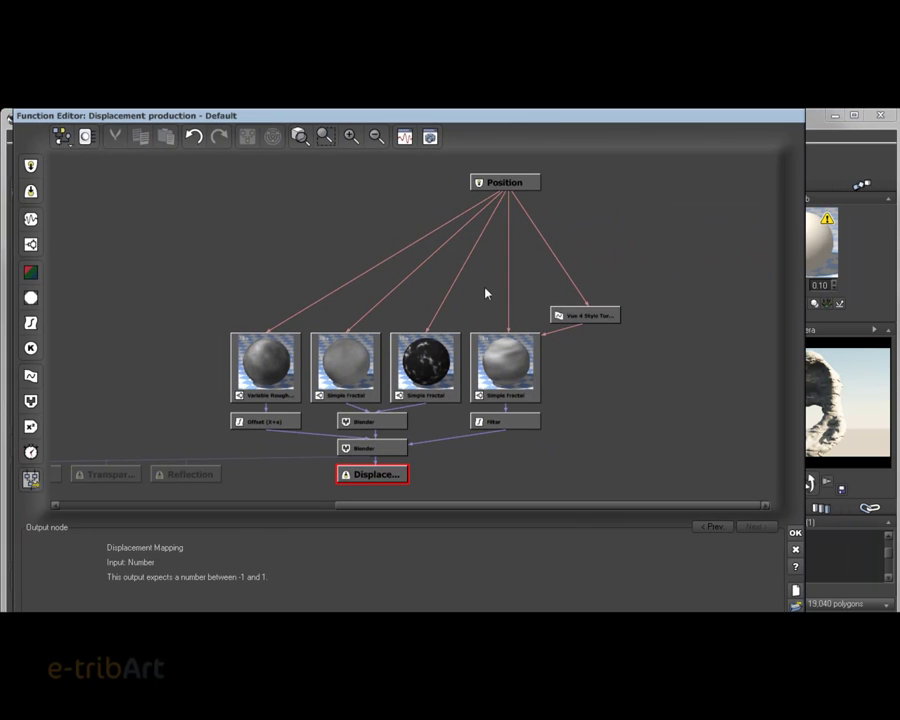
click(500, 378)
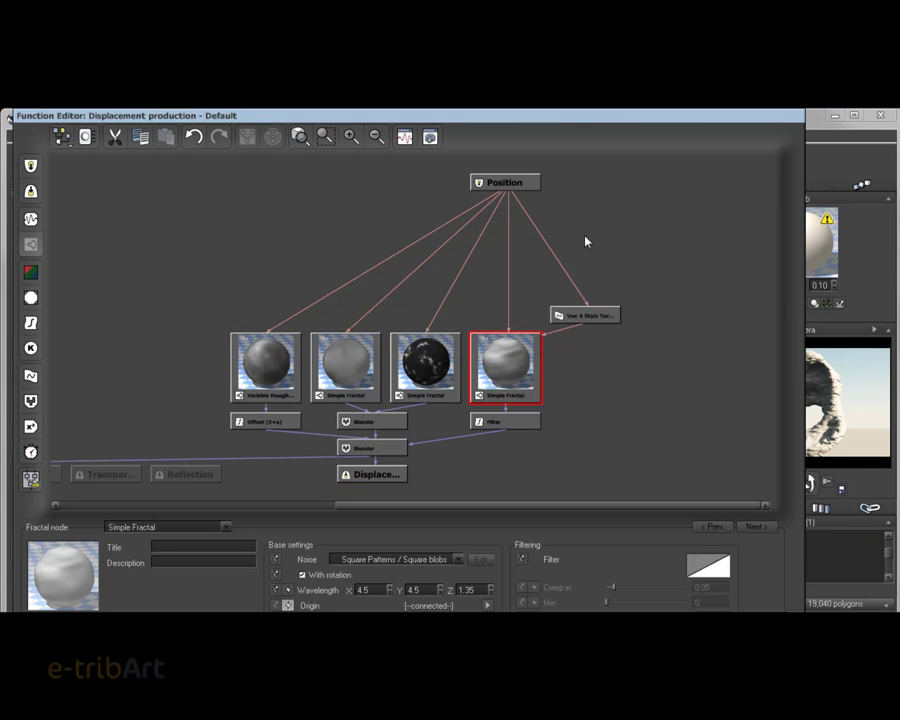
drag(585, 121, 528, 127)
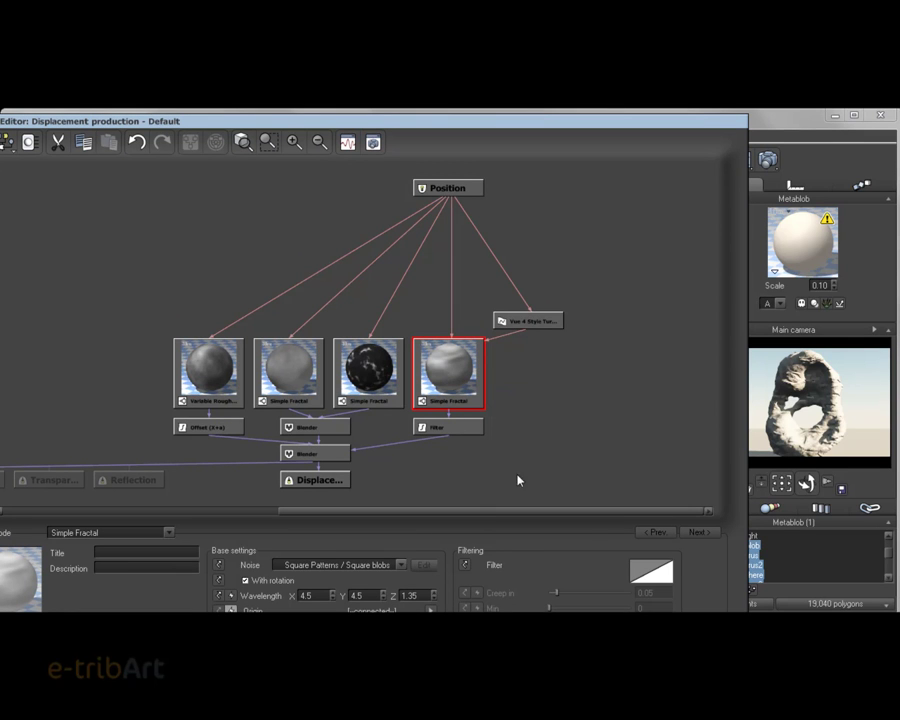
Step: Test the Metascale of the Simple Fractal node feeding the filter at values up to about 24, and settle on about 0.35
drag(710, 578, 728, 439)
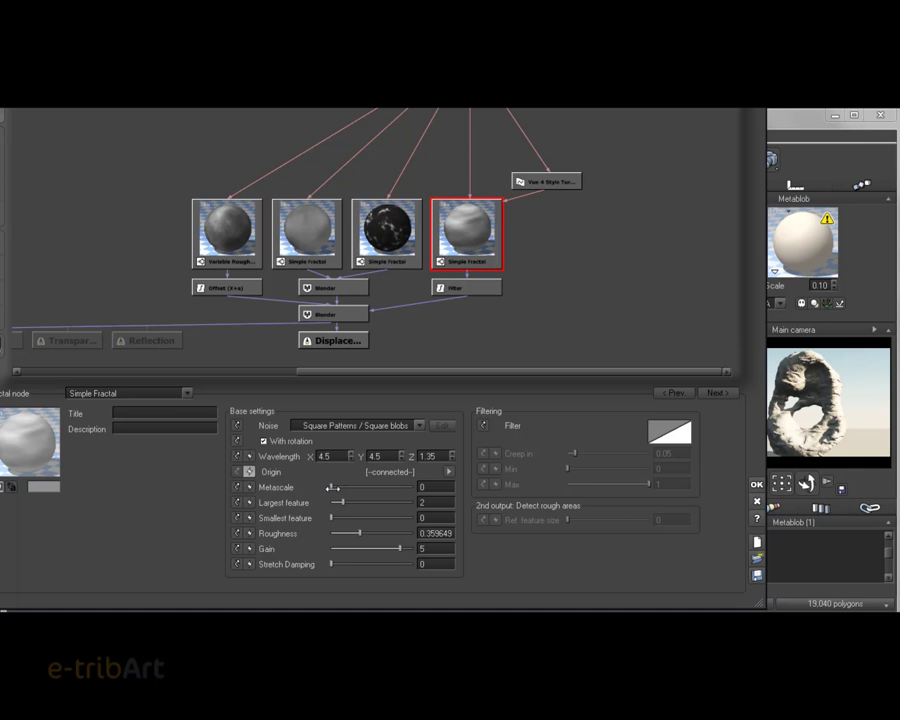
drag(331, 487, 346, 487)
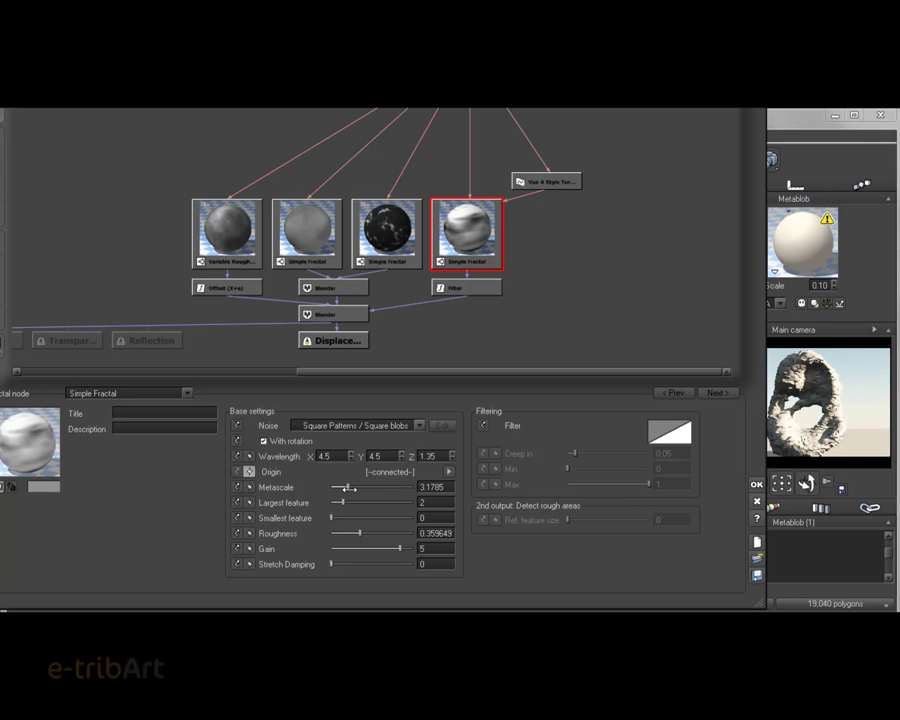
drag(350, 488, 354, 488)
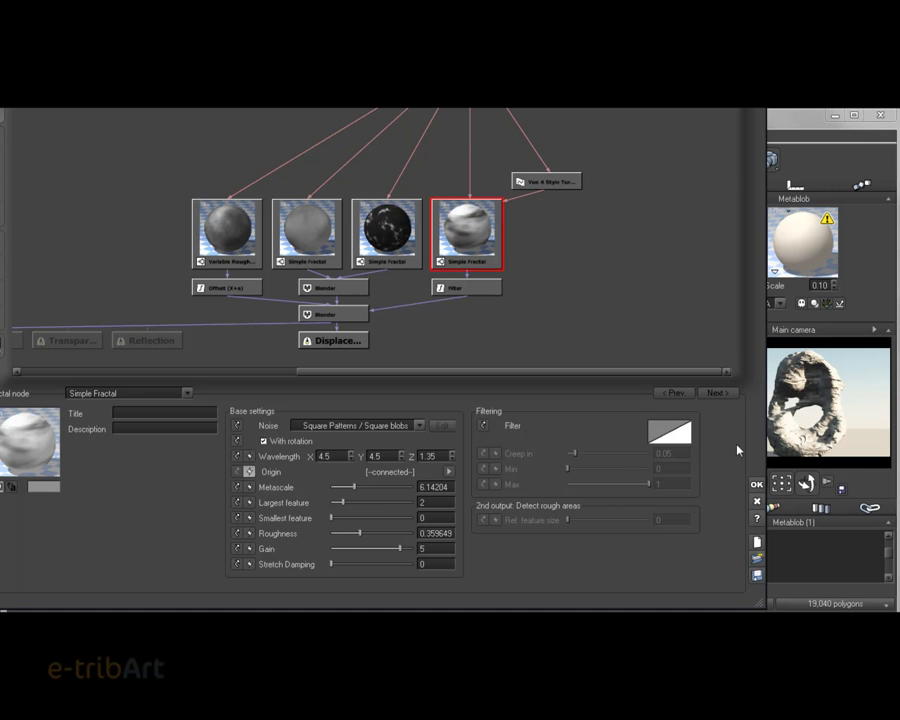
drag(354, 487, 379, 487)
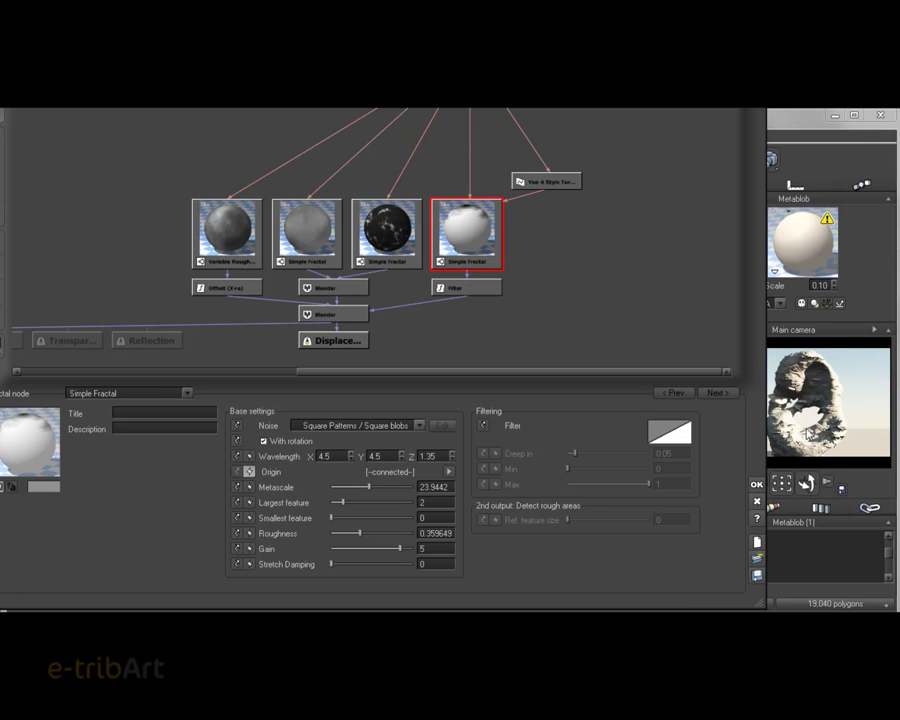
drag(372, 486, 347, 487)
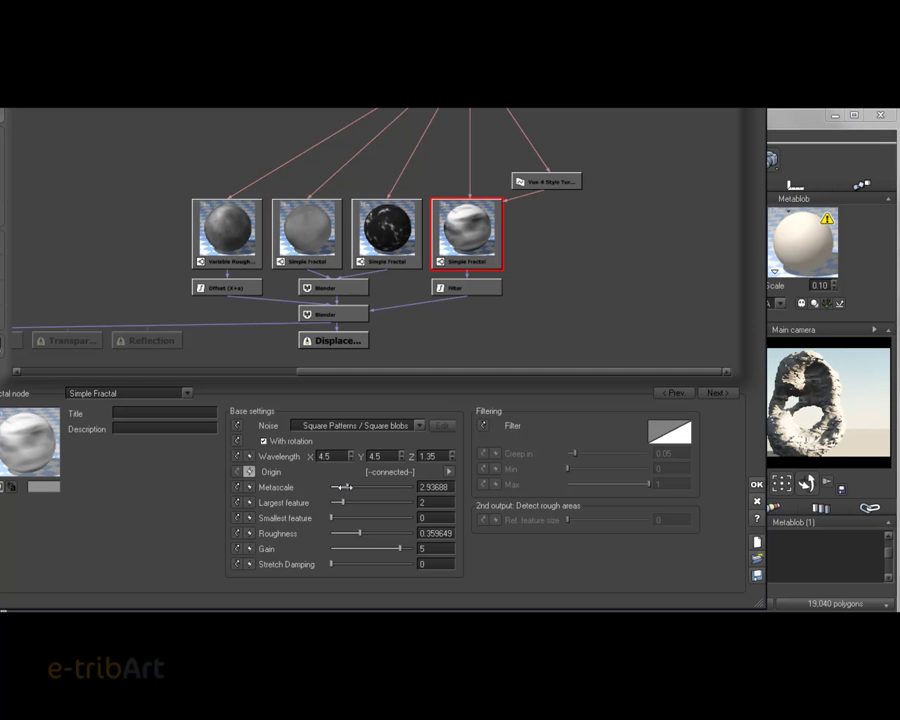
drag(347, 487, 330, 487)
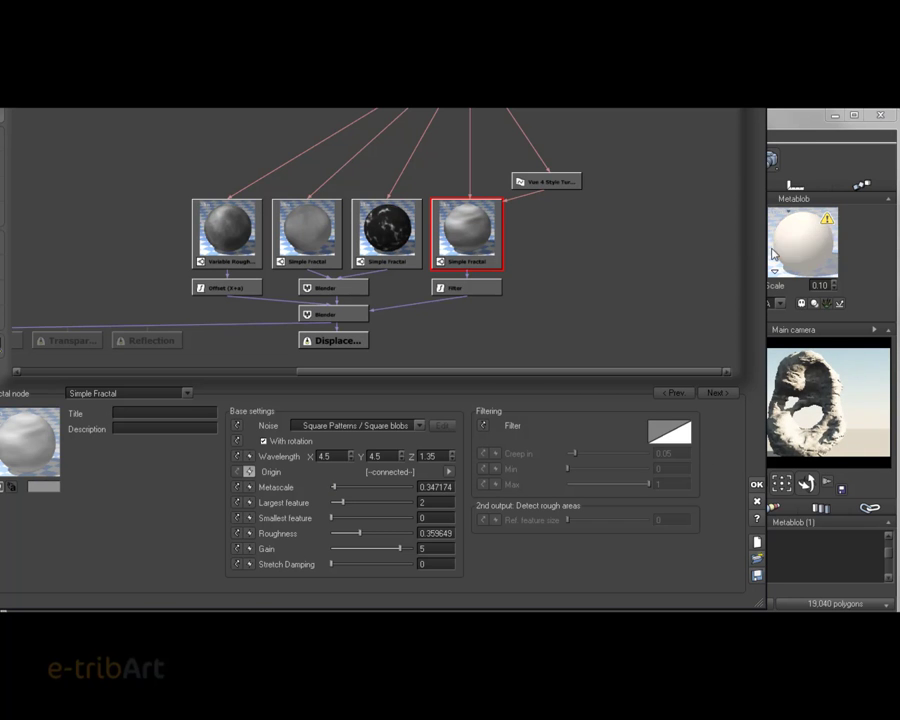
click(700, 146)
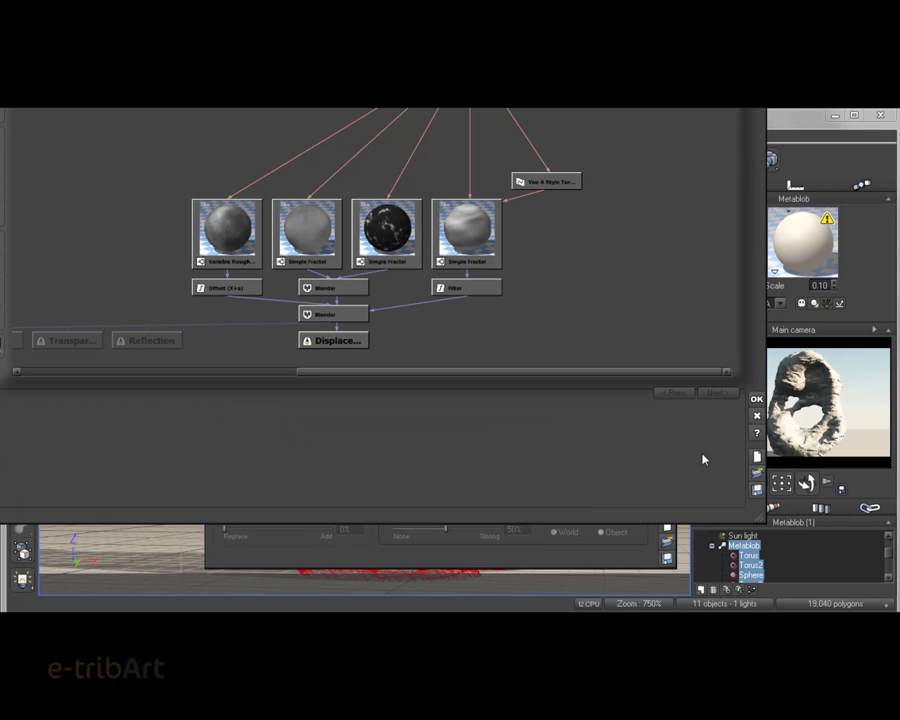
Step: Vary the largest feature of the Simple Fractal node above the filter up to about 8.09, and settle on about 1.25
click(484, 228)
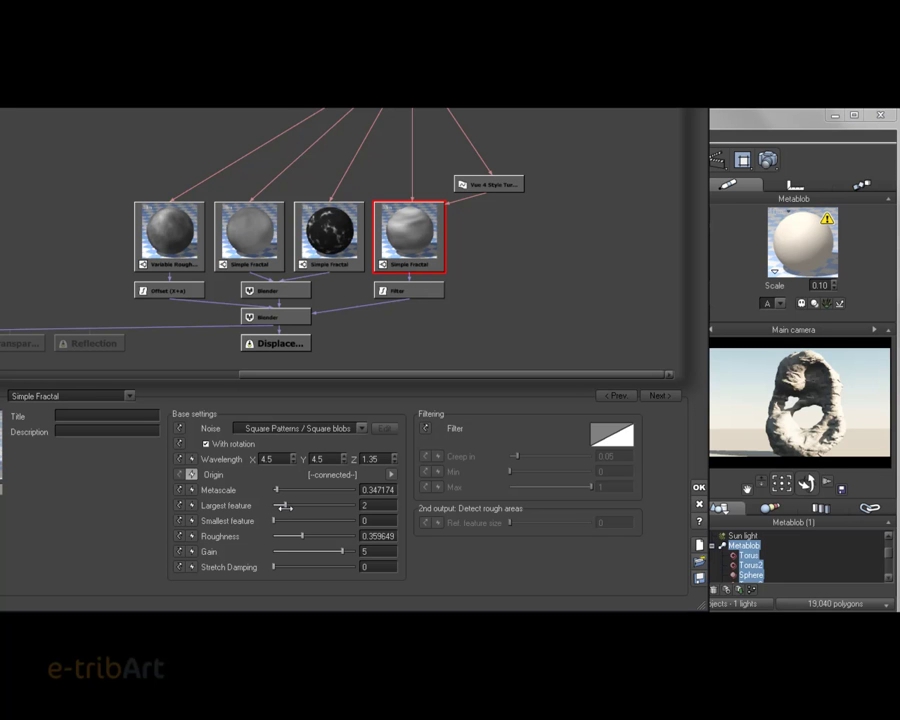
drag(283, 505, 296, 505)
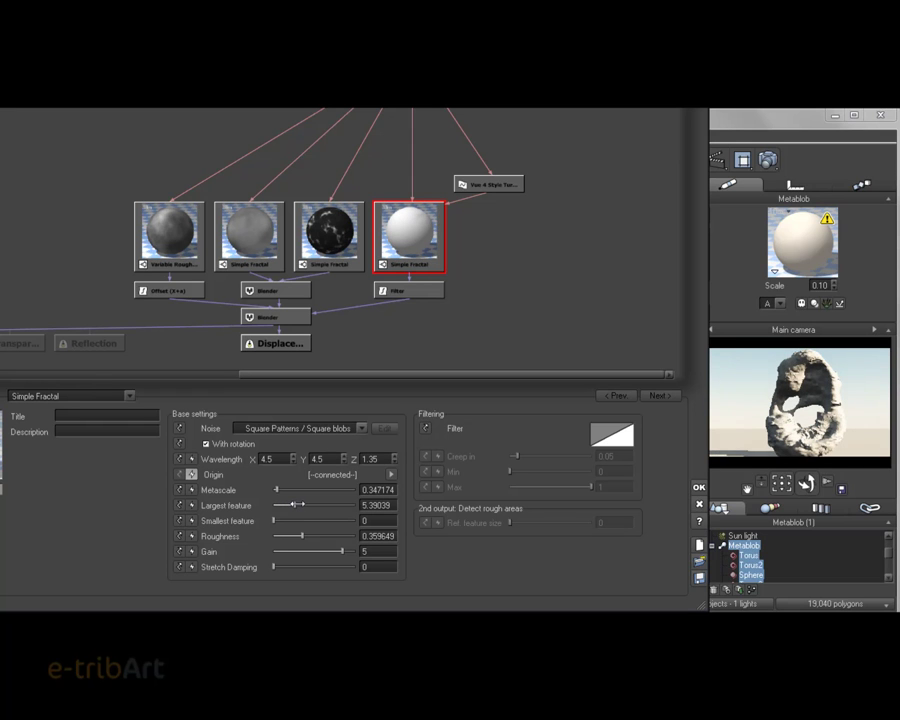
mouse_move(298, 505)
mouse_down()
mouse_move(310, 505)
mouse_move(290, 505)
mouse_move(299, 505)
mouse_up()
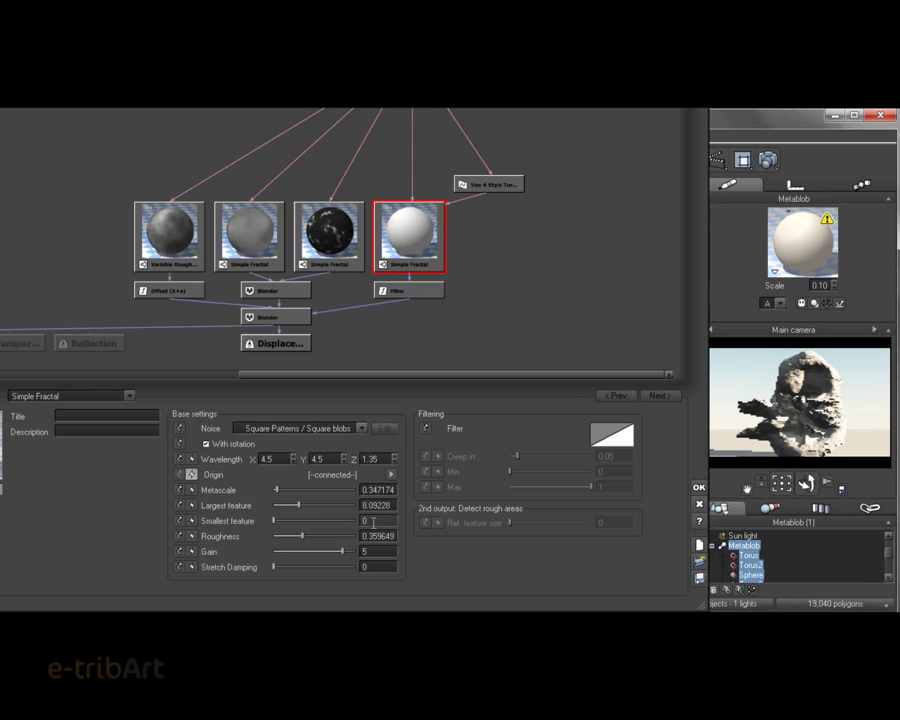
drag(298, 505, 281, 507)
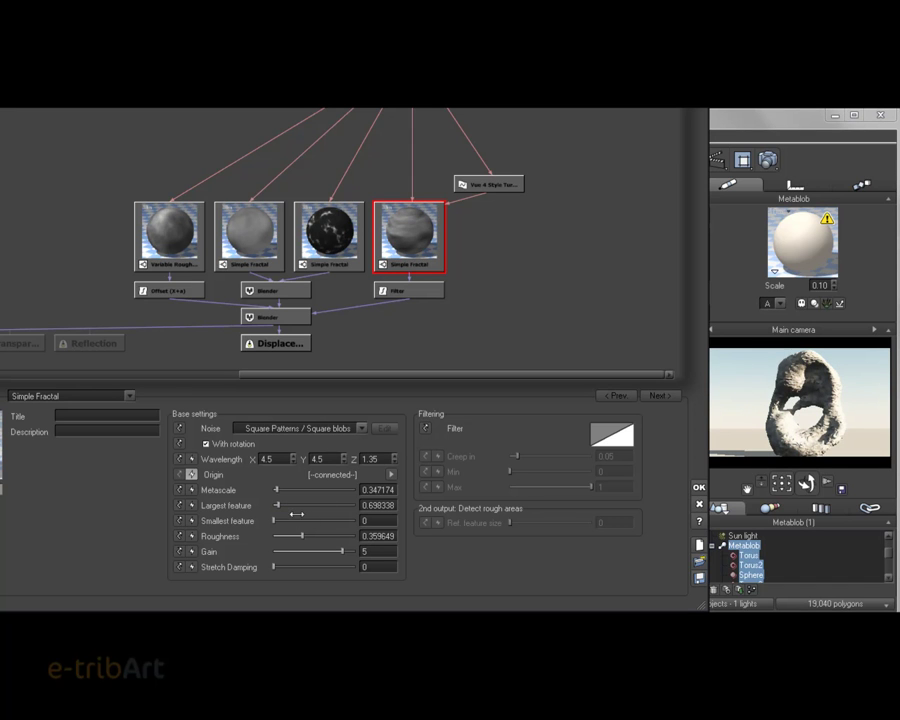
drag(283, 506, 289, 506)
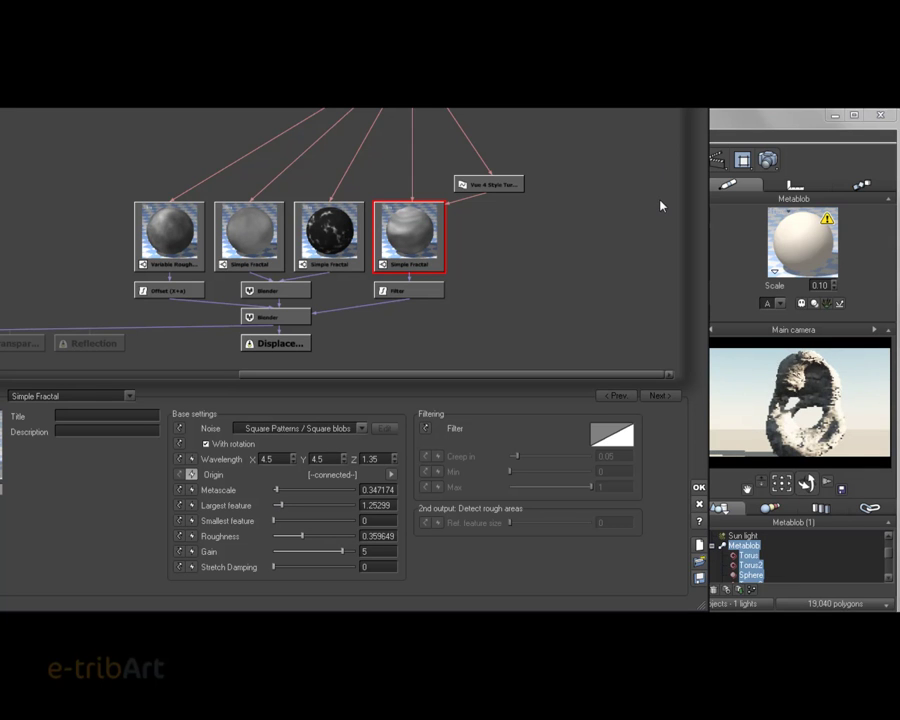
Step: Accept the displacement function and the material, render the main camera view, and stop the render before it completes
click(699, 487)
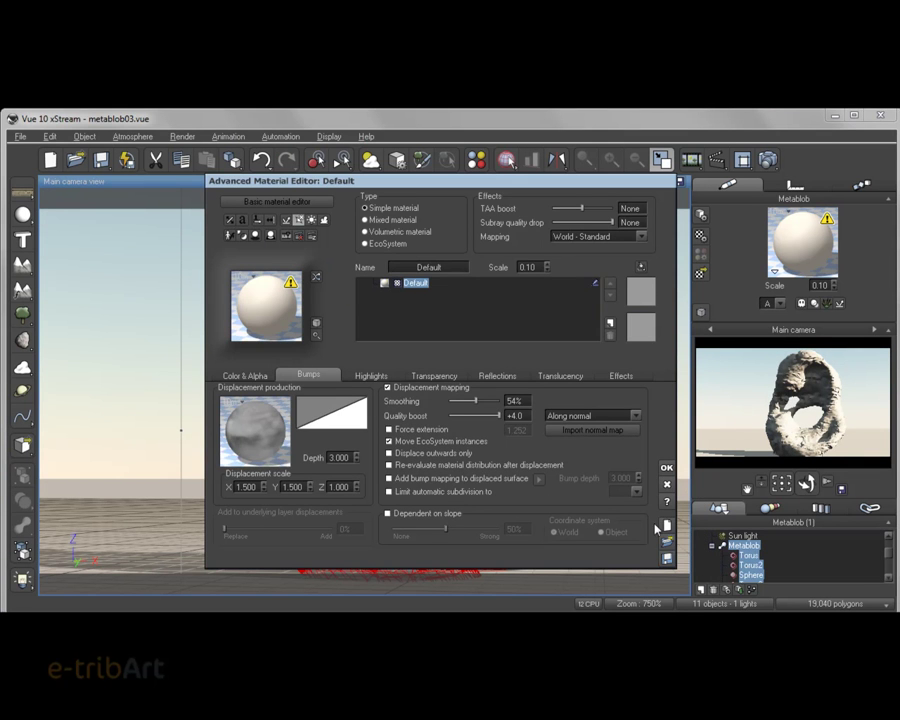
click(660, 475)
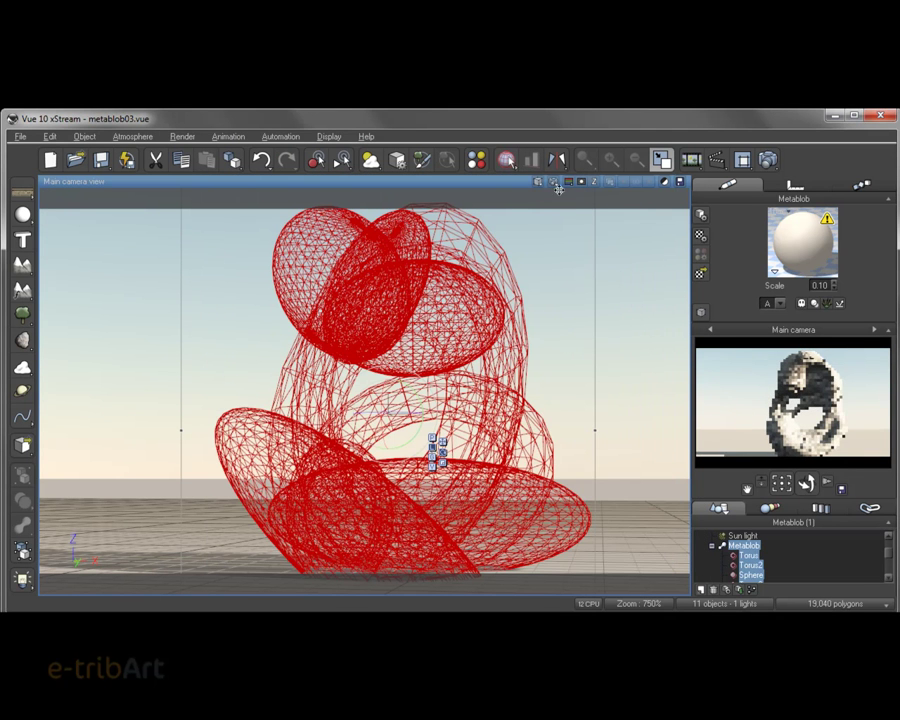
key(ctrl+F9)
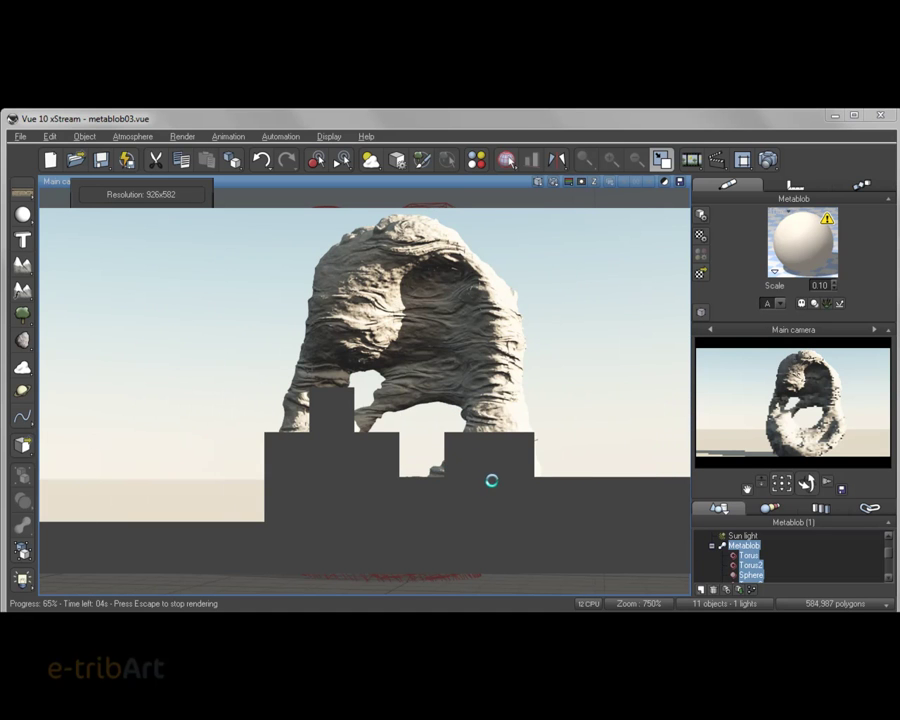
key(Escape)
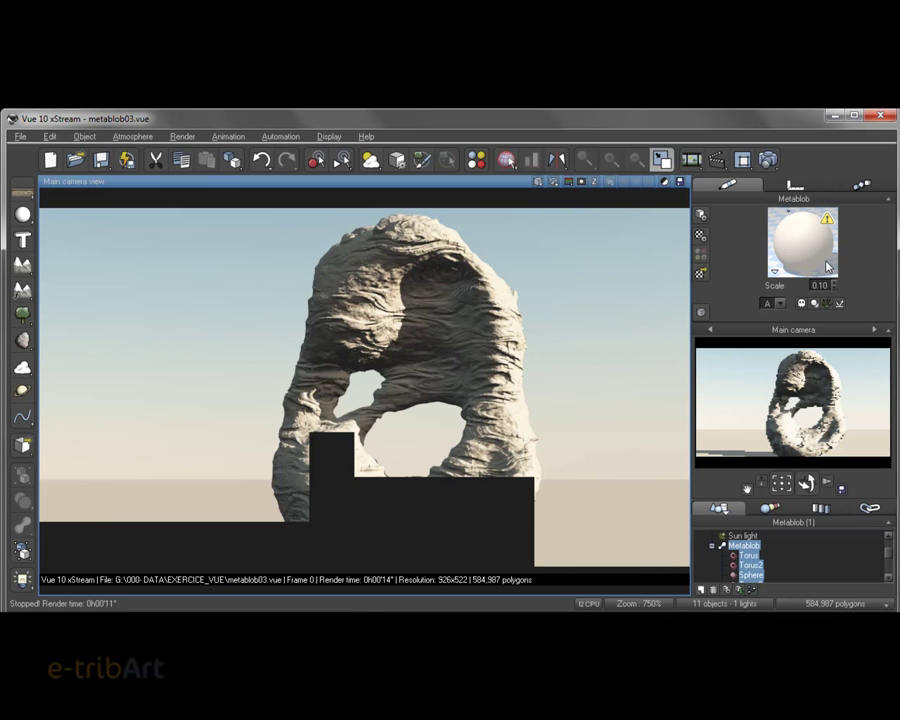
Step: Reopen the metablob material's displacement production function and set the Simple Fractal node's largest feature to about 5.03
right_click(812, 255)
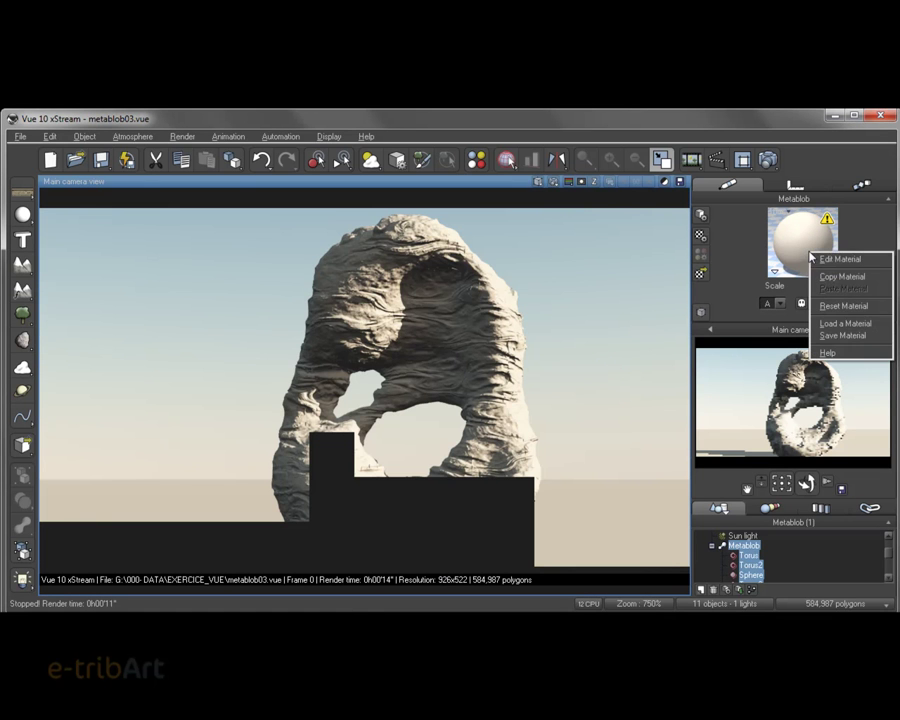
click(840, 260)
right_click(240, 435)
click(256, 448)
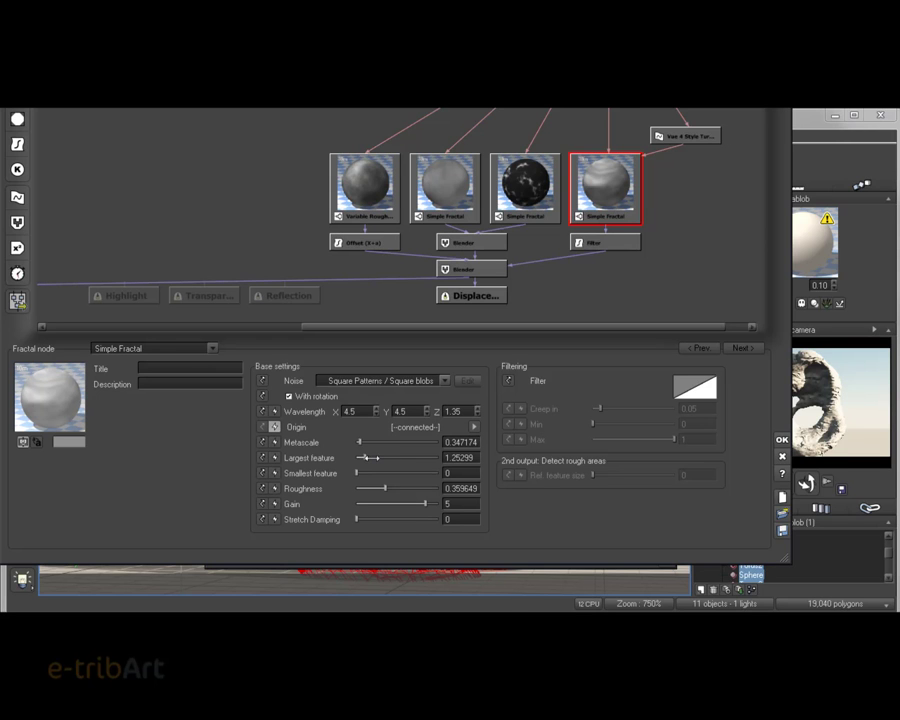
drag(367, 457, 373, 457)
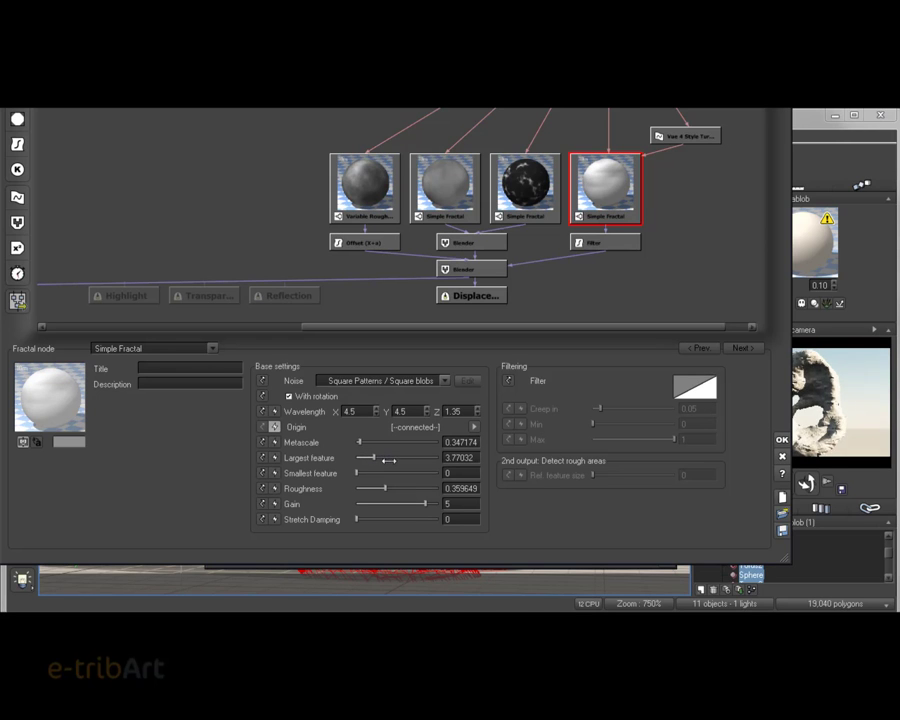
drag(373, 457, 376, 457)
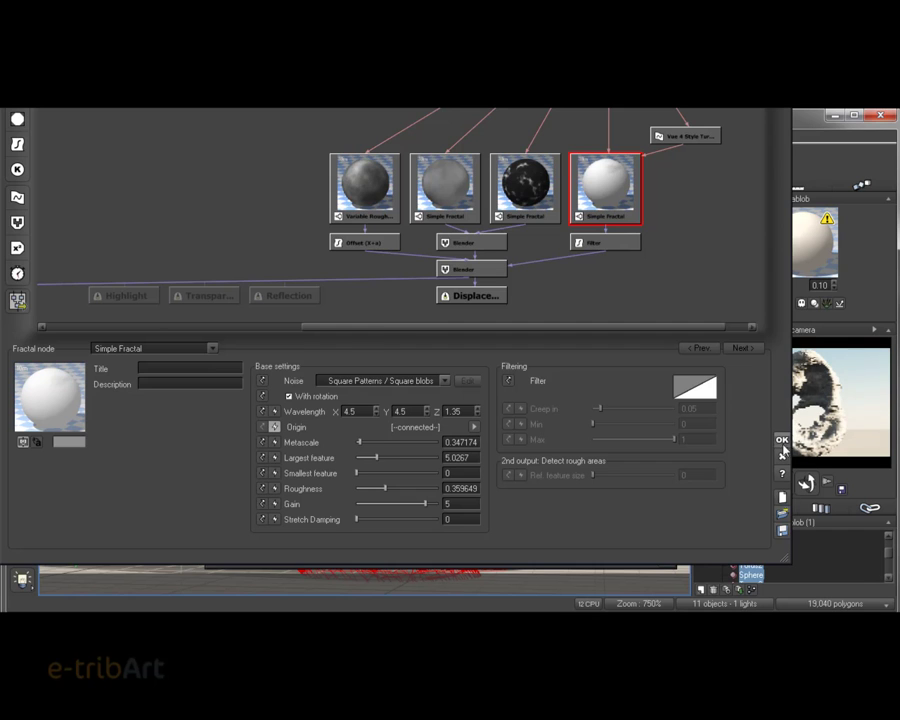
Step: Accept the function and material, render the main camera view to inspect the larger rock features, and close the post-render options
key(Return)
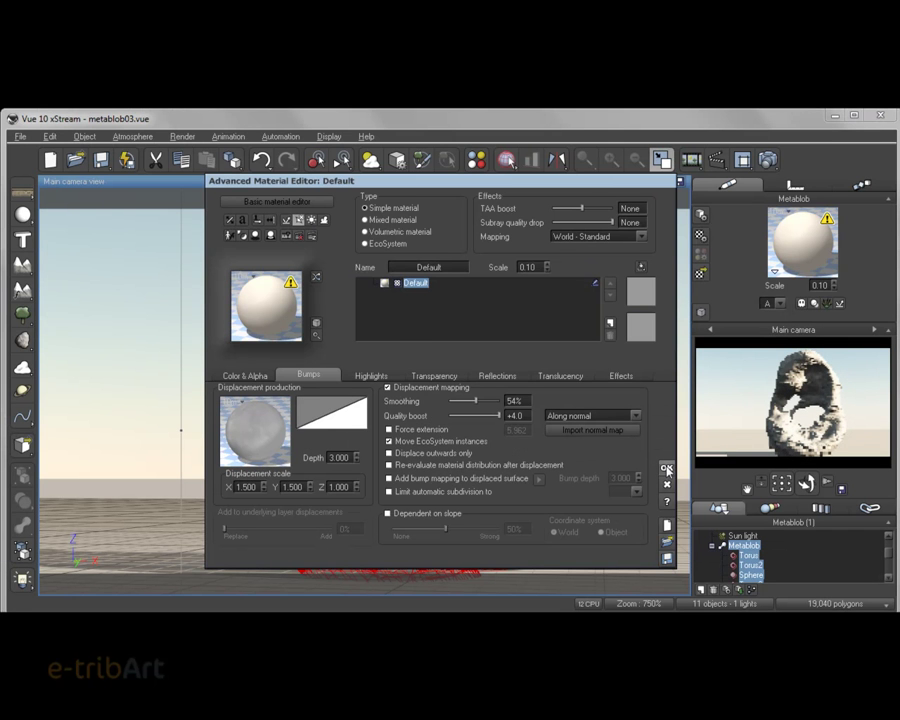
click(666, 467)
click(581, 181)
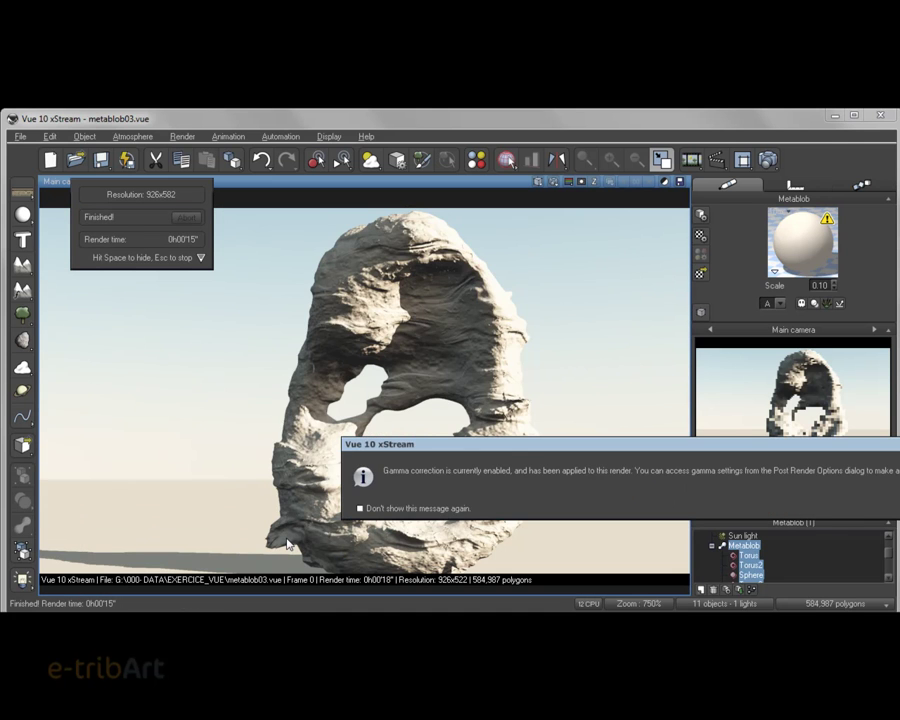
key(Return)
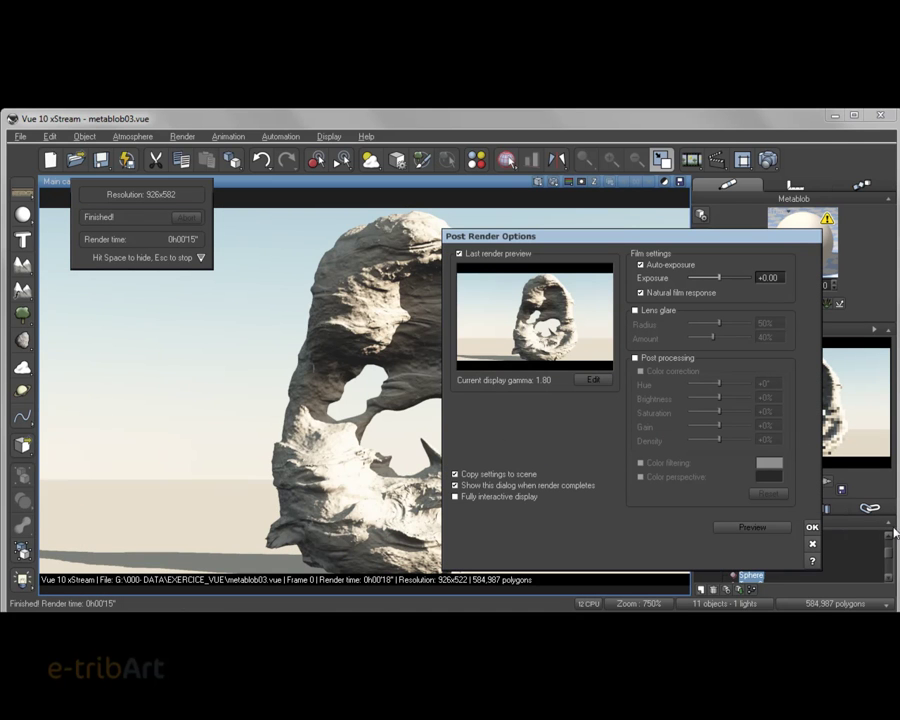
click(812, 528)
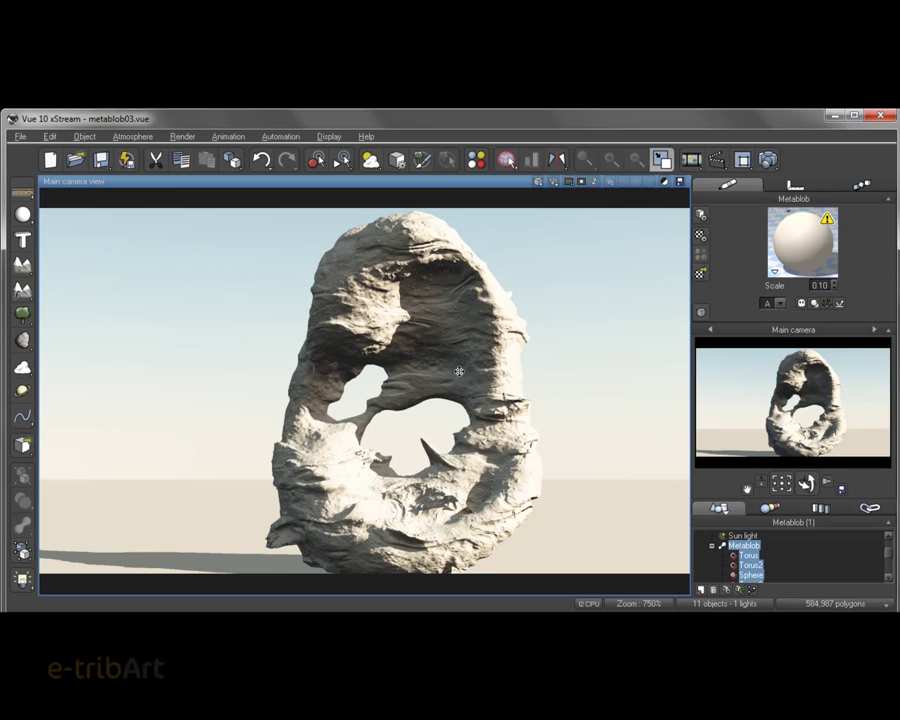
Step: Reopen the material's displacement production function, select the Simple Fractal node above the filter, and move the Function Editor clear of the camera preview
right_click(795, 253)
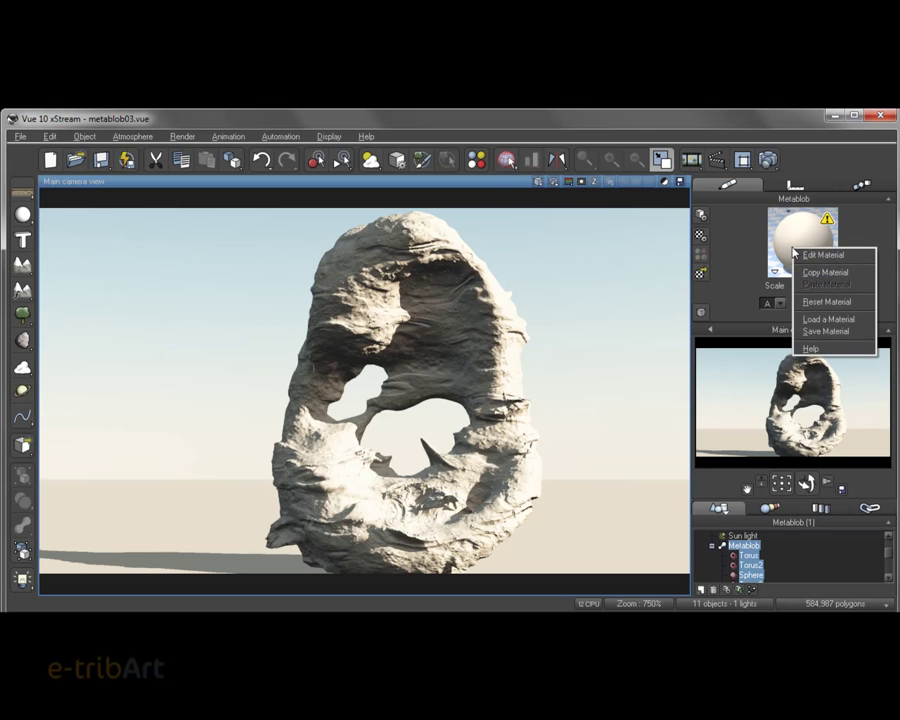
click(815, 256)
right_click(280, 453)
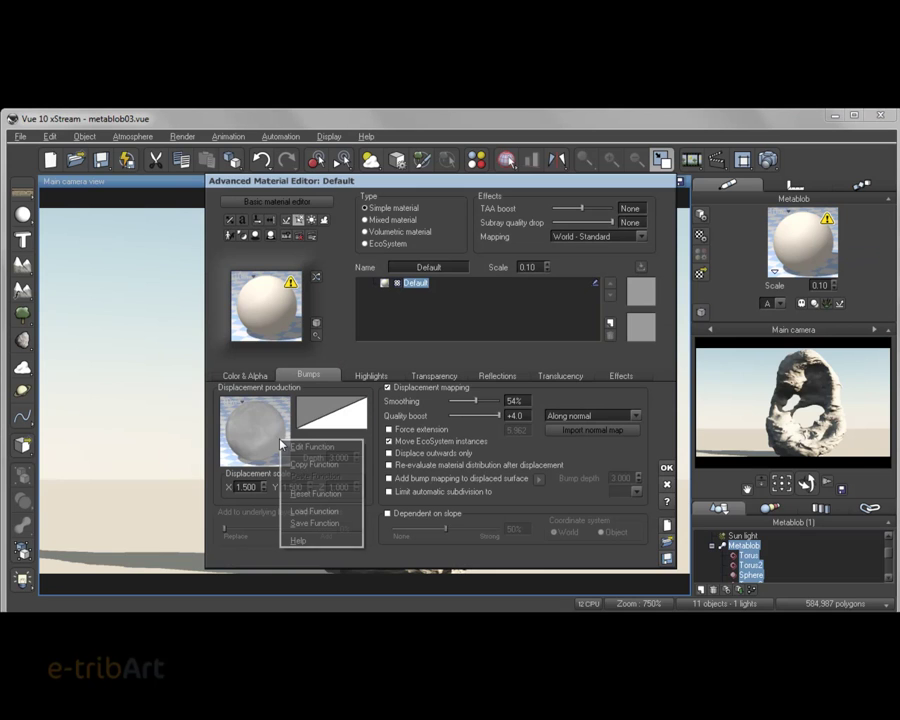
click(300, 447)
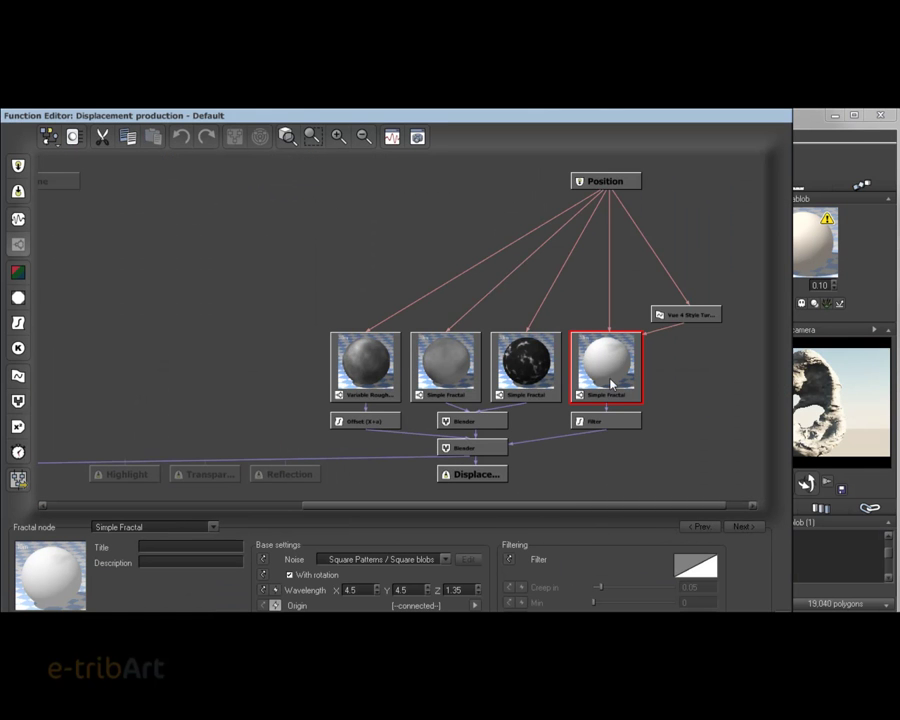
drag(745, 574, 760, 447)
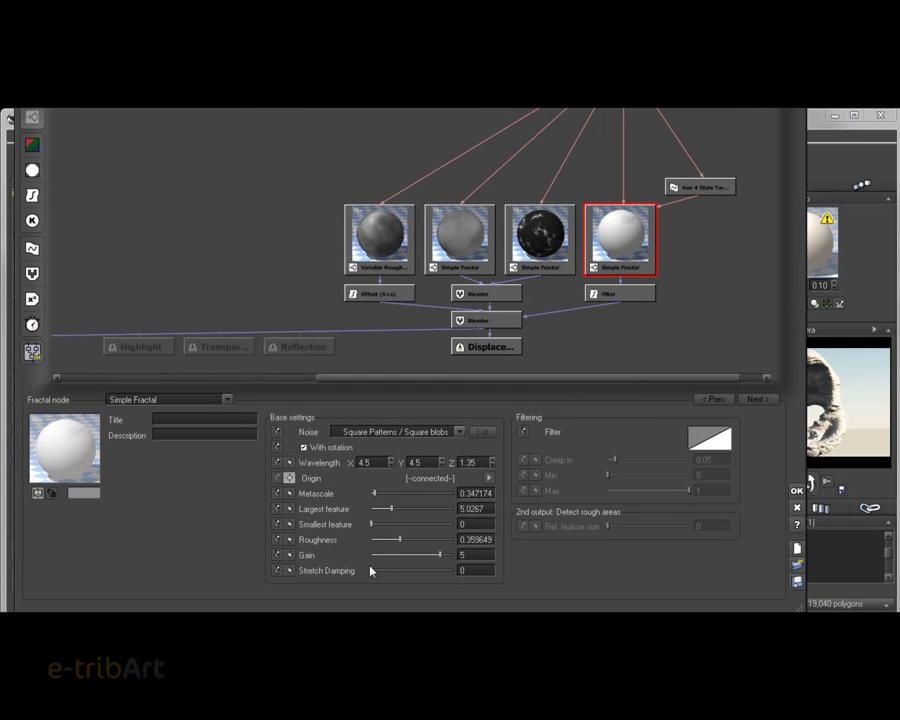
drag(736, 298, 672, 296)
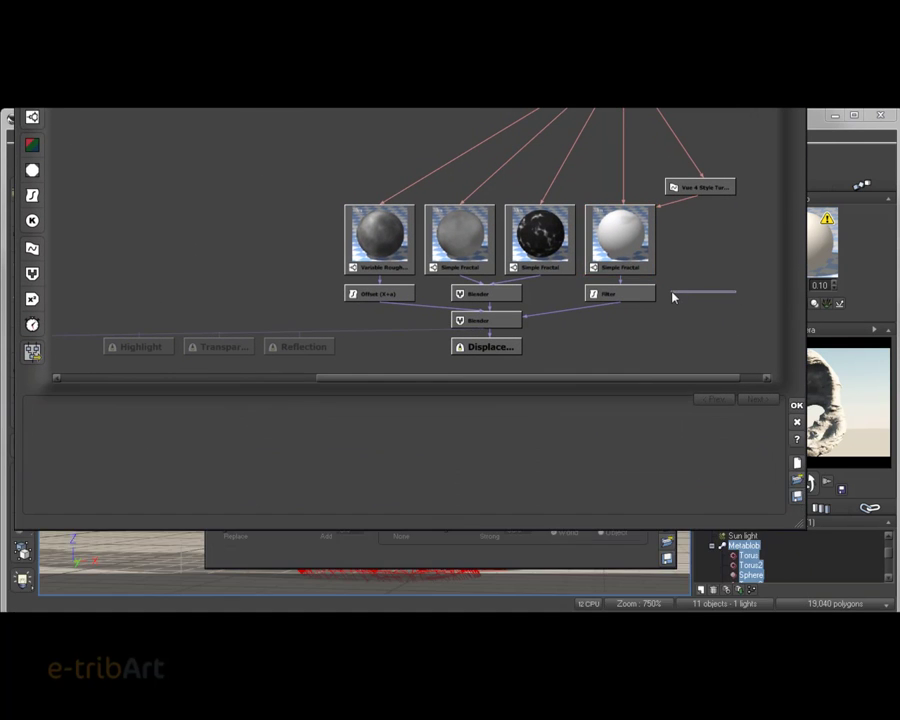
click(621, 238)
drag(768, 433, 684, 432)
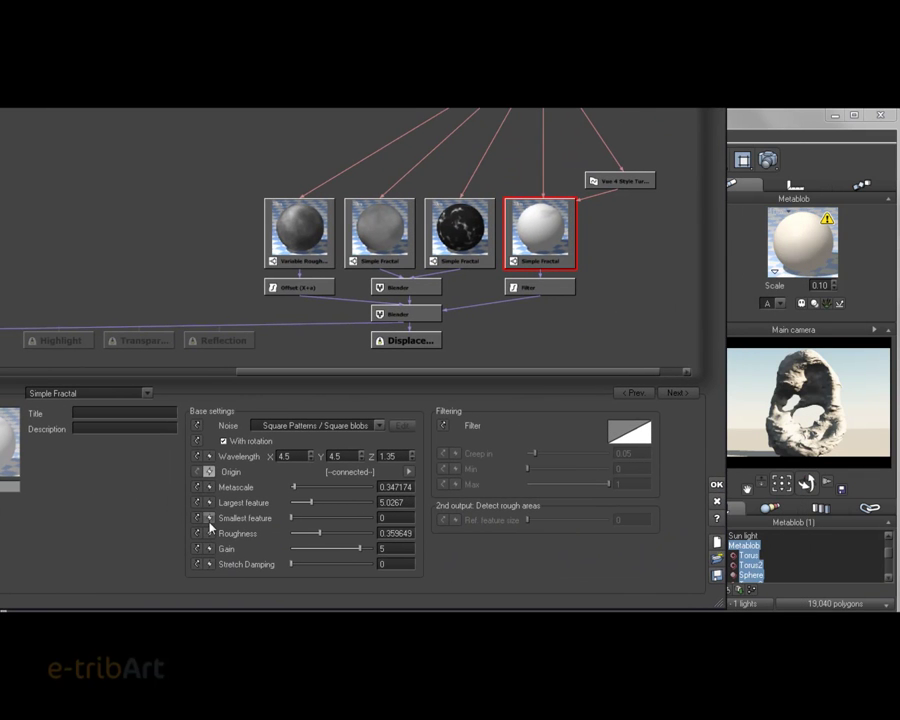
Step: Try raising the Simple Fractal node's smallest feature to 10 against the camera preview, and set it to 20
drag(293, 516, 333, 518)
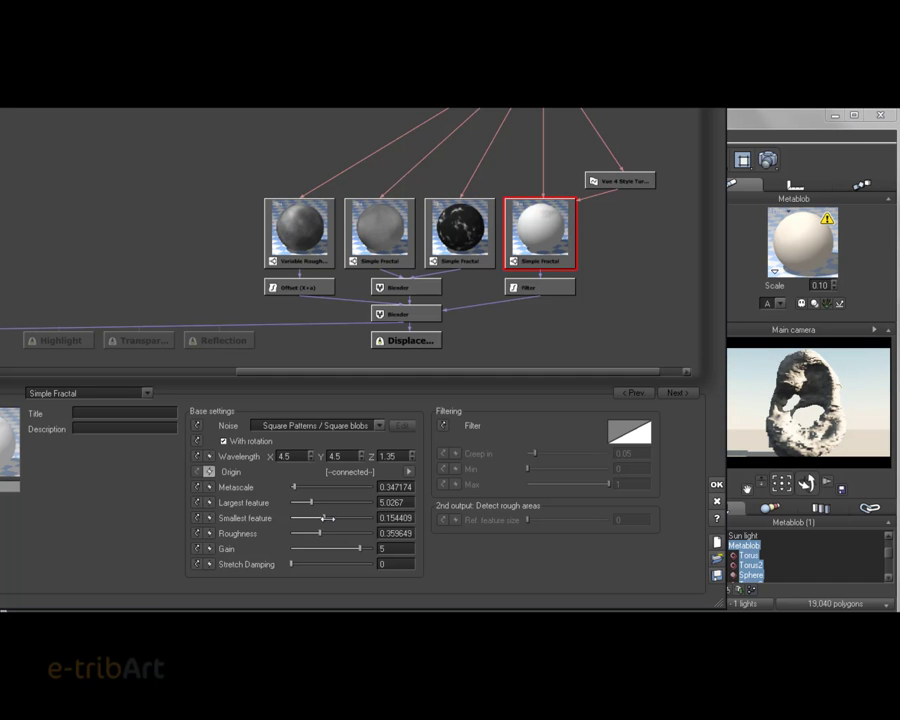
drag(323, 517, 380, 517)
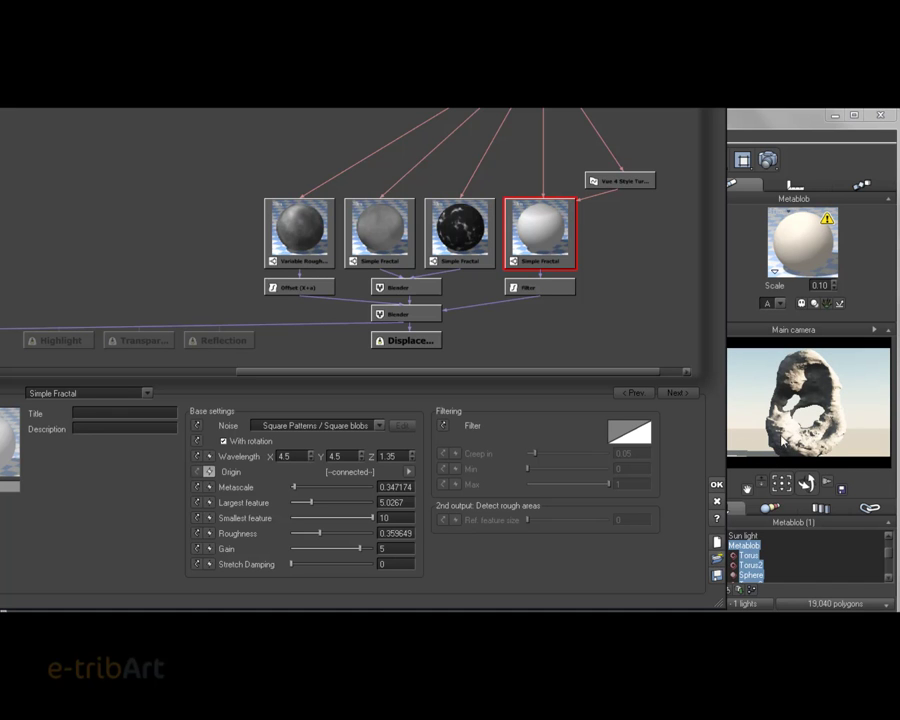
right_click(779, 433)
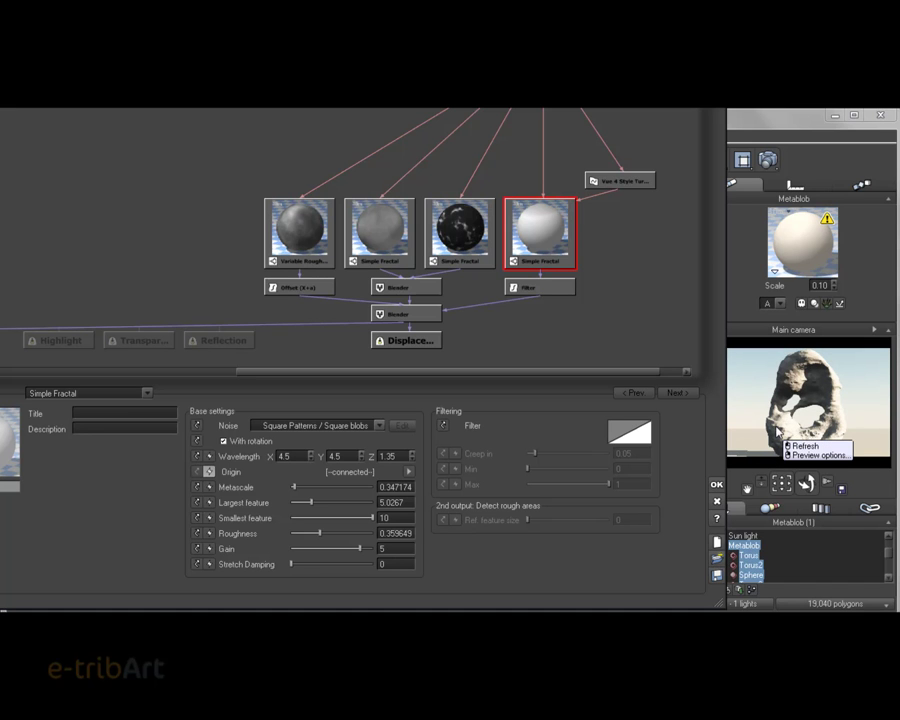
click(223, 507)
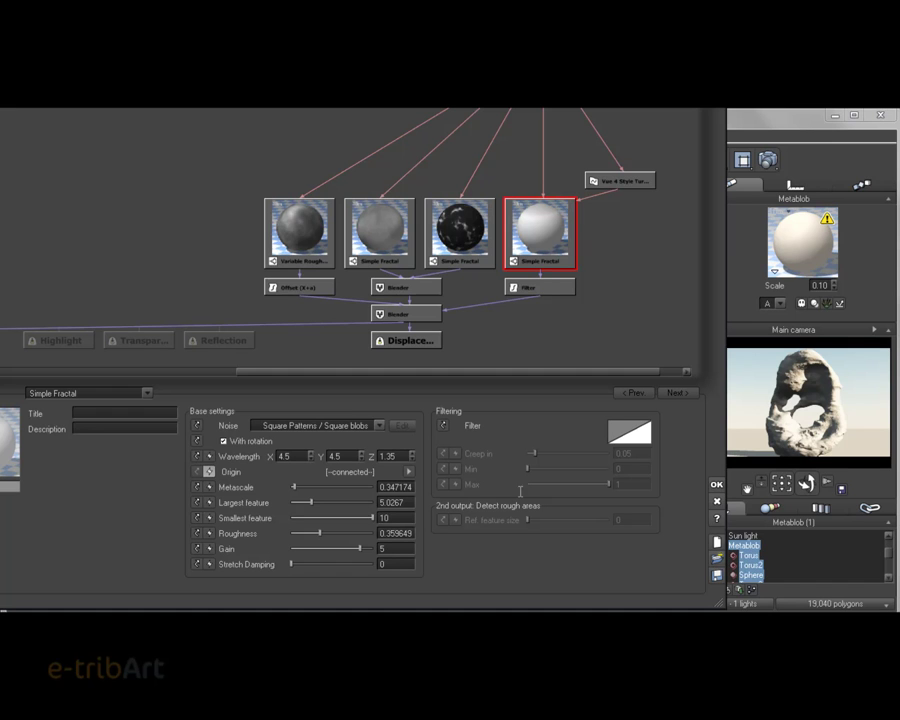
click(371, 518)
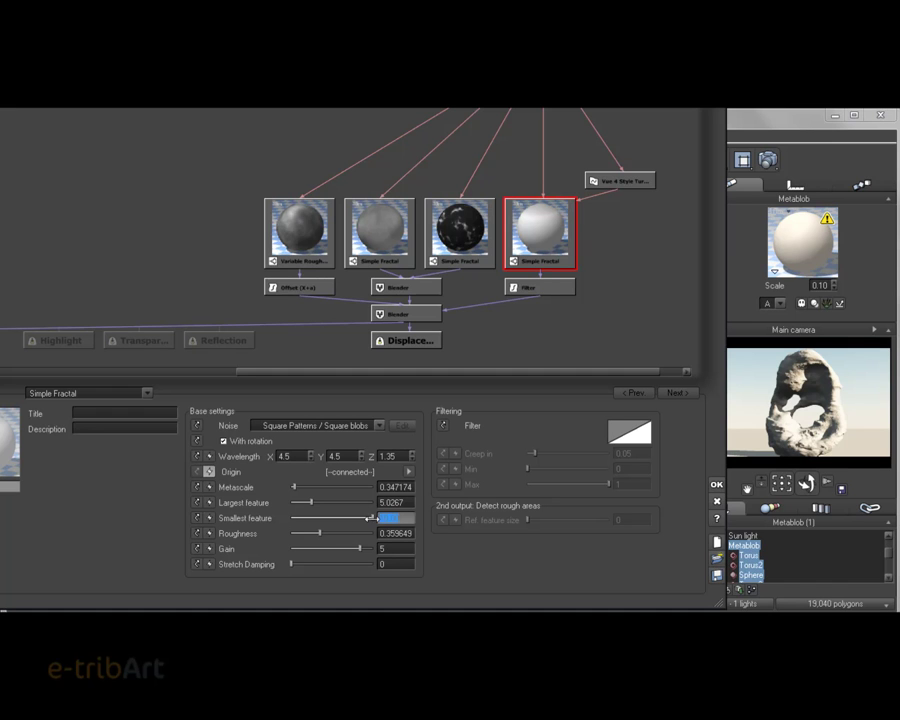
text(20)
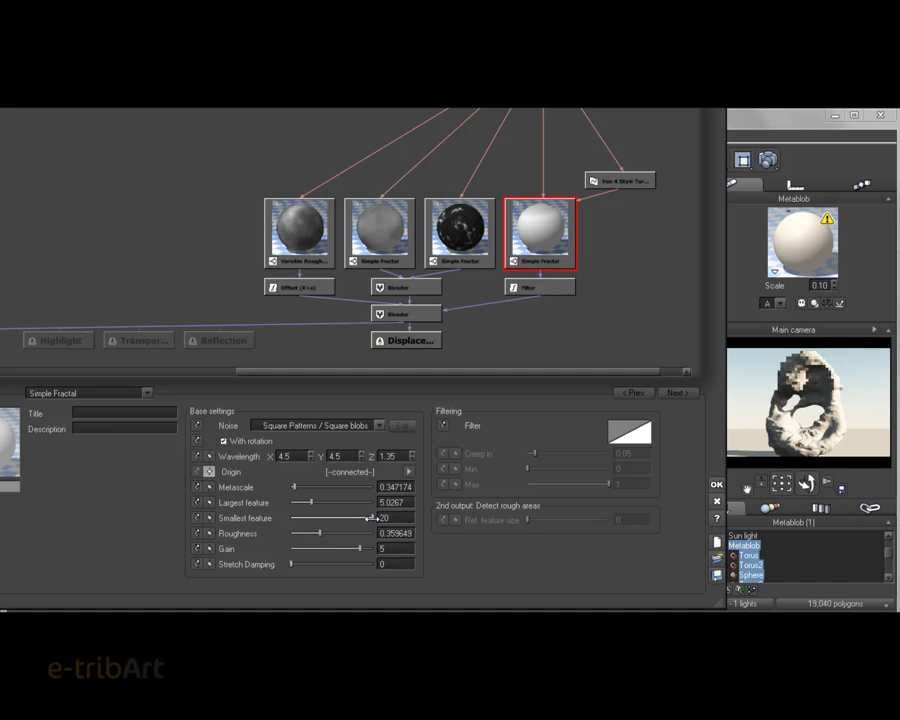
click(680, 143)
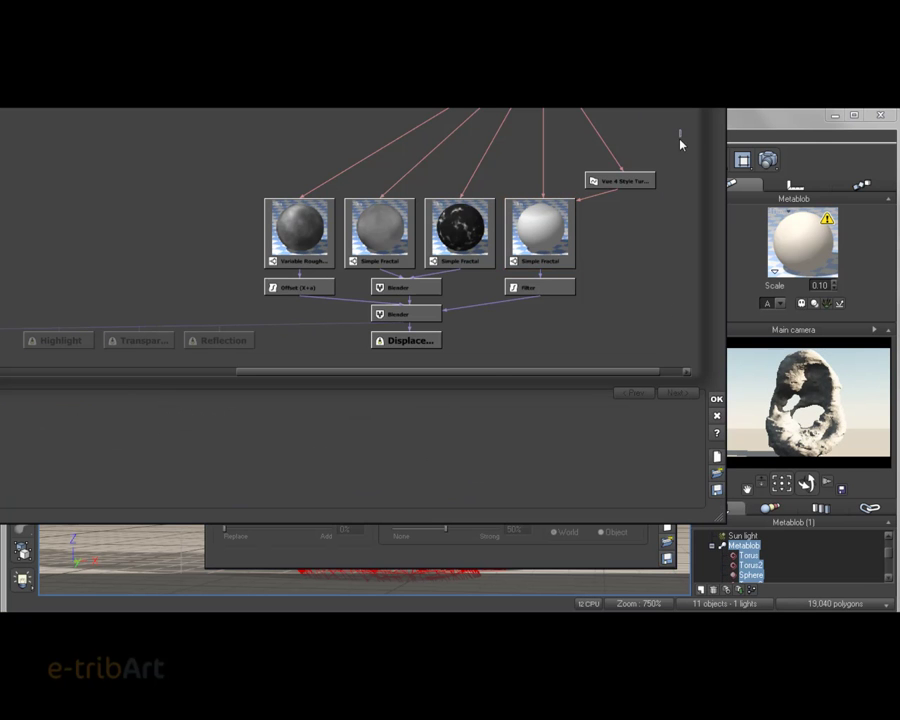
Step: Accept the displacement function and material, render the main camera view to examine the smoothed rock surface, and close the post-render options
click(716, 399)
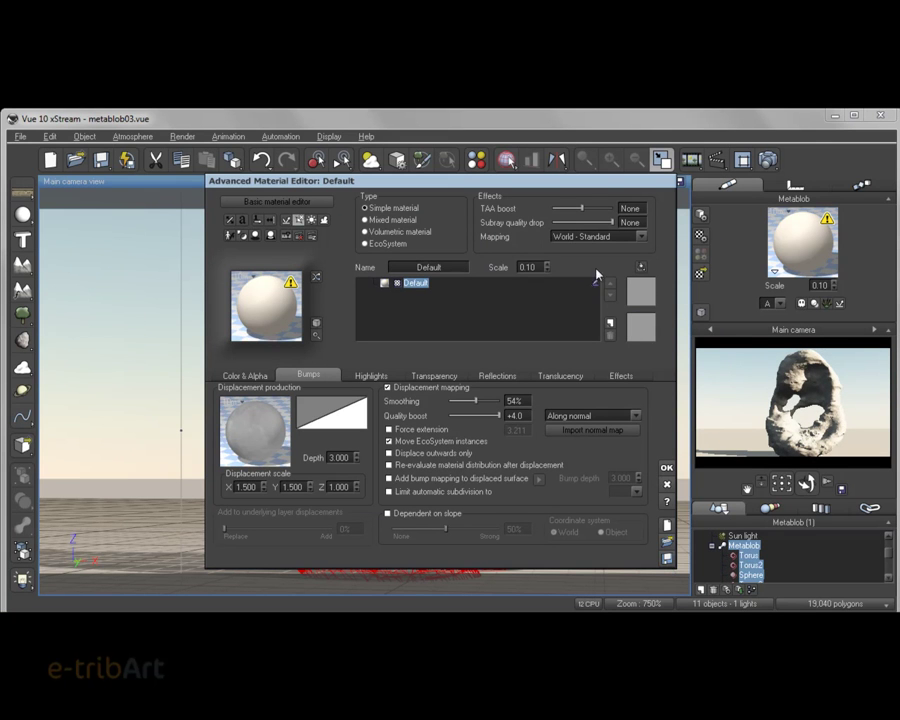
click(666, 469)
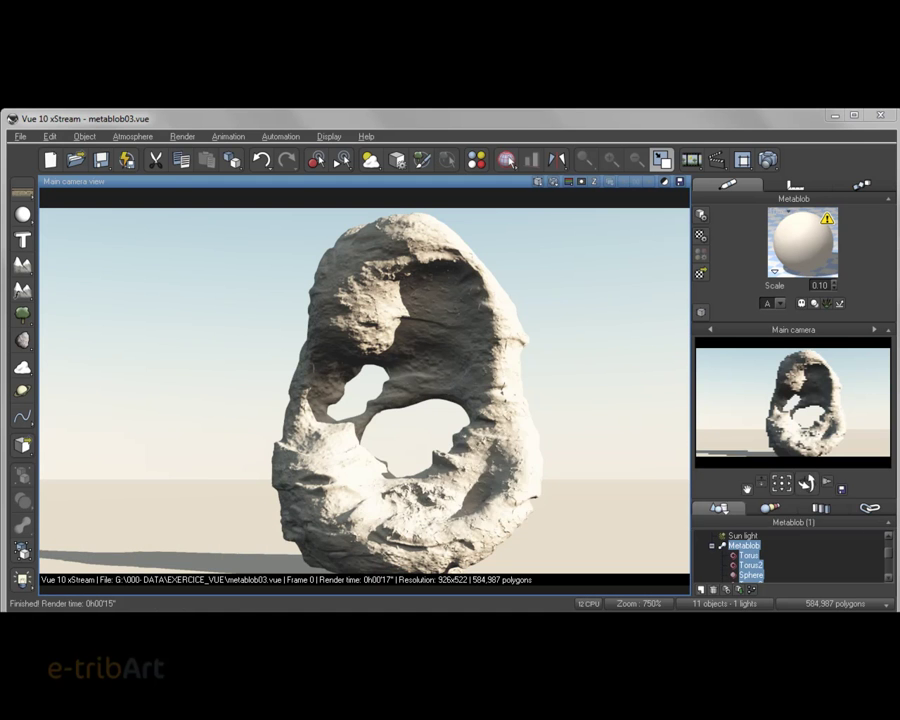
click(811, 527)
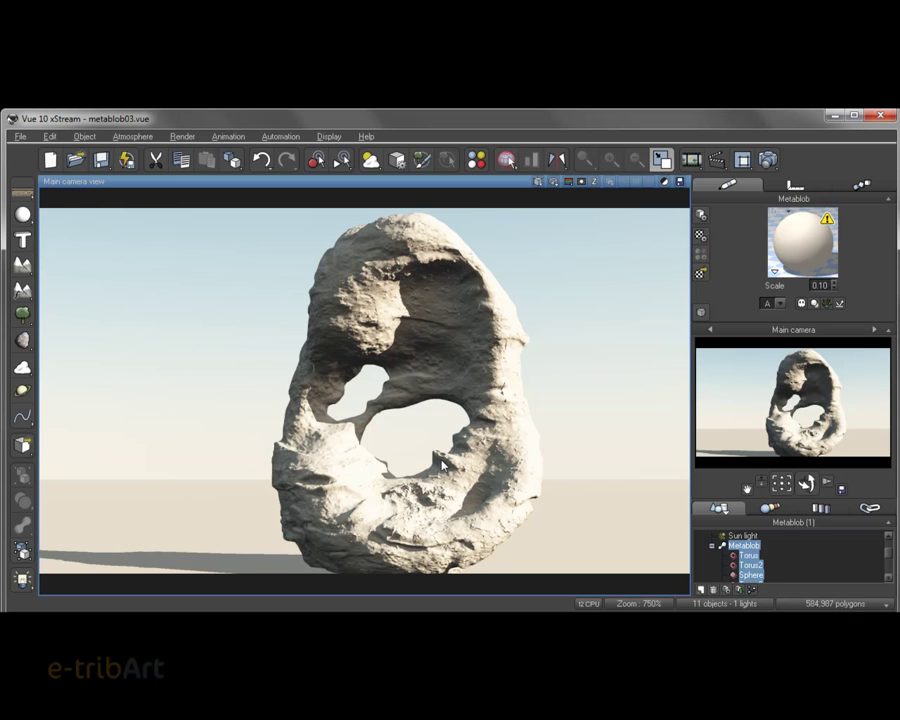
Step: Reopen the metablob material's displacement production function and set the Simple Fractal node's smallest feature back to 0
right_click(812, 242)
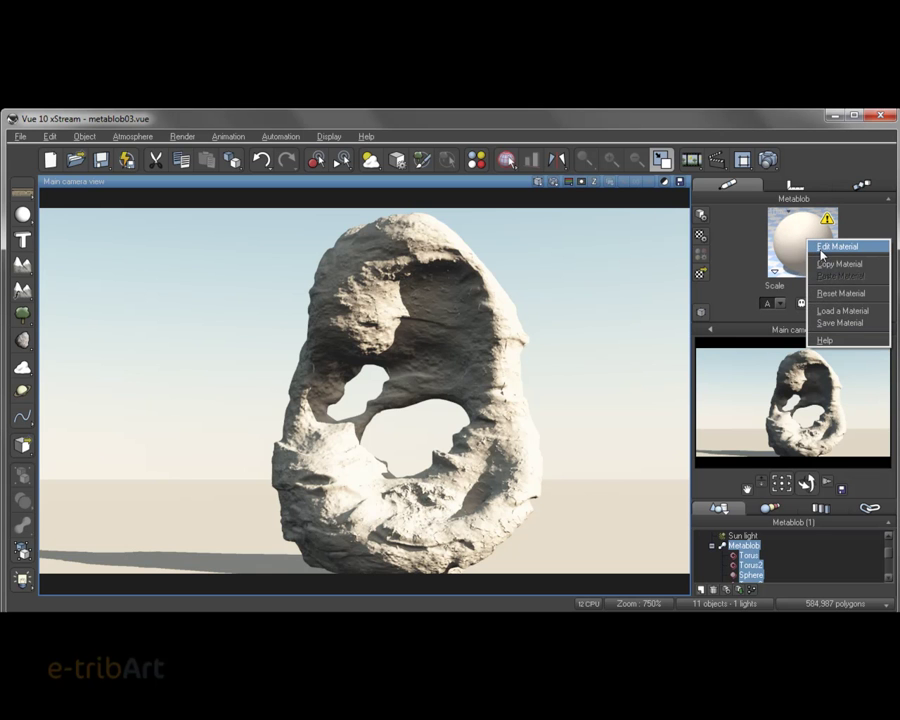
click(822, 249)
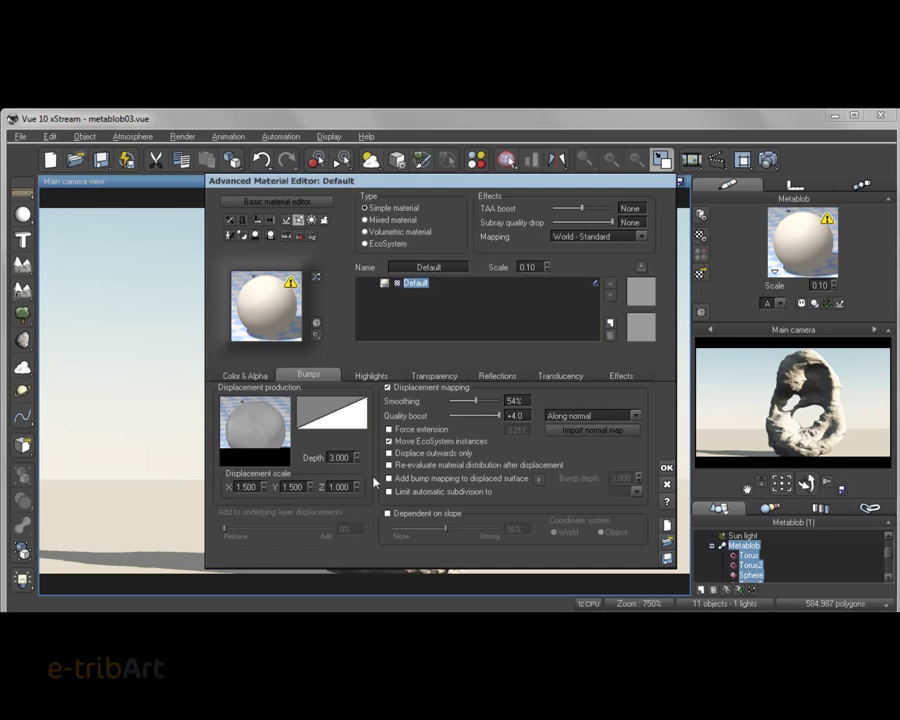
right_click(274, 430)
click(283, 440)
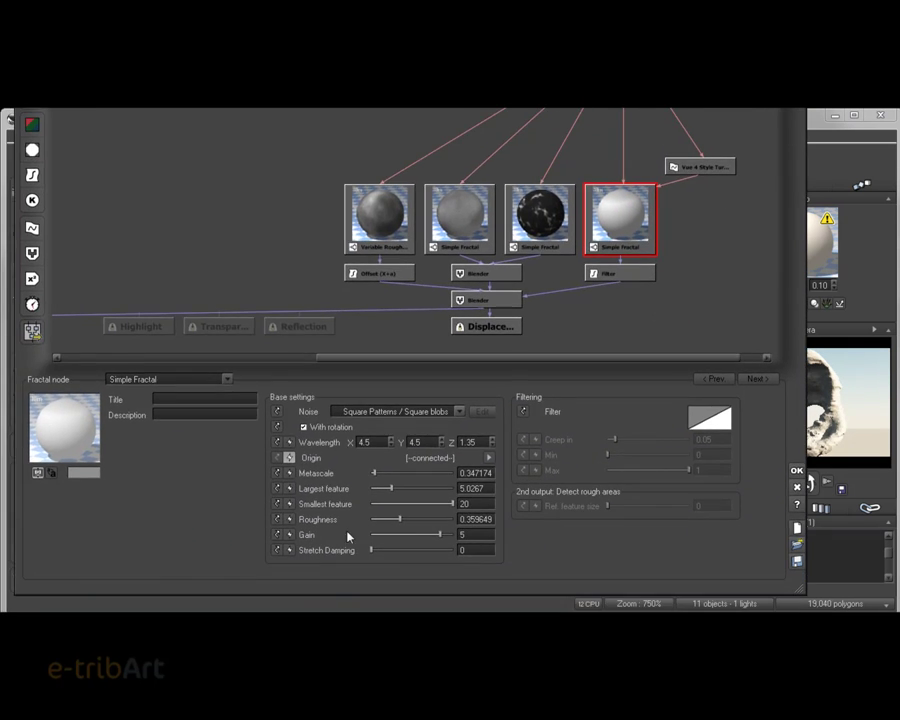
drag(418, 505, 371, 504)
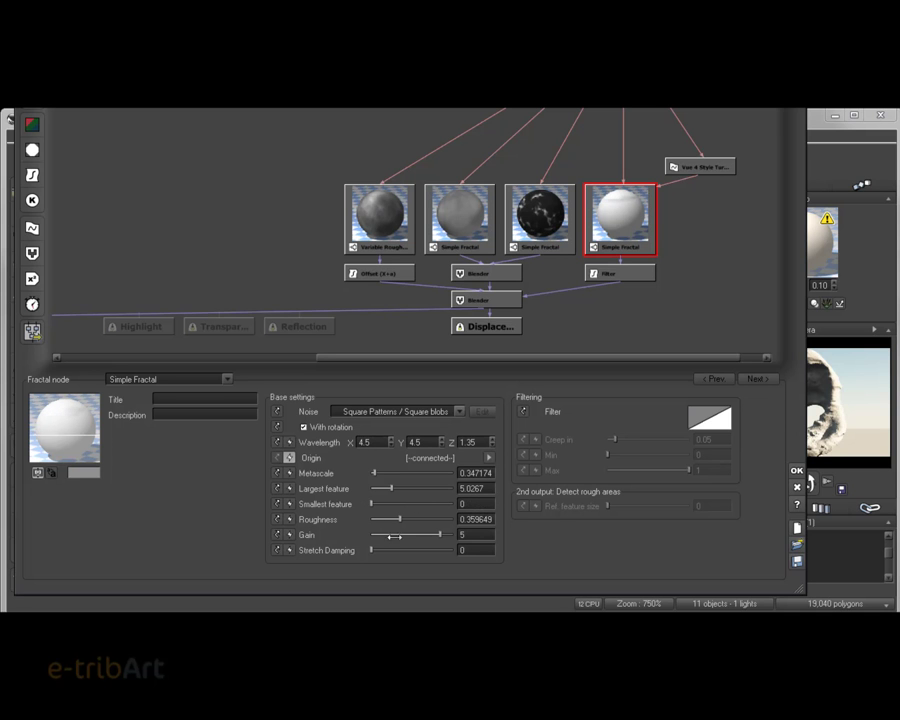
Step: Accept the function and material with the restored fine detail, render the main camera view, and dismiss the gamma message and post-render options
click(797, 471)
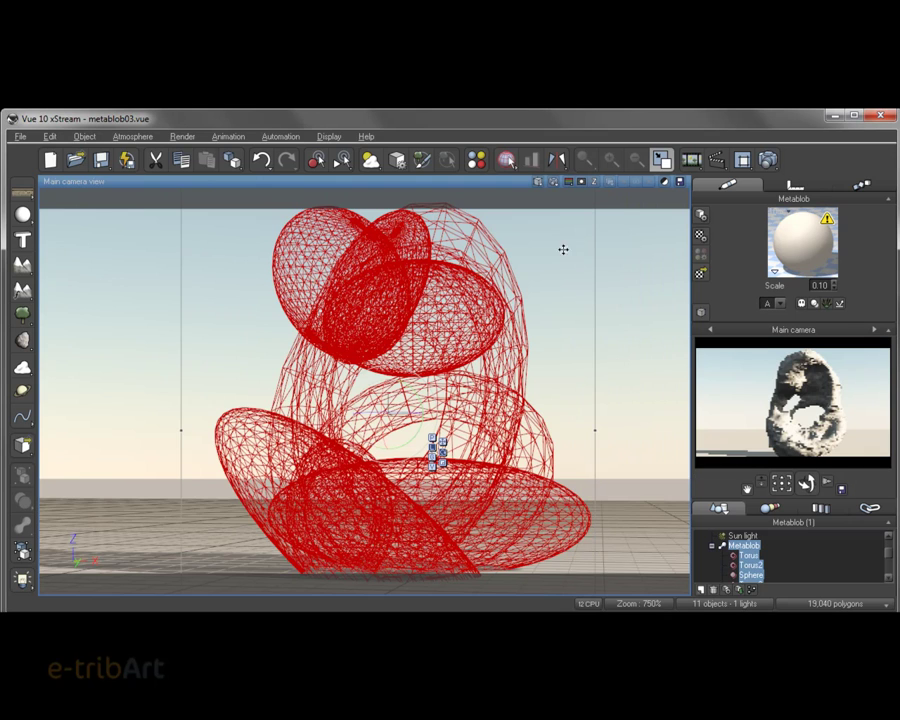
key(ctrl+r)
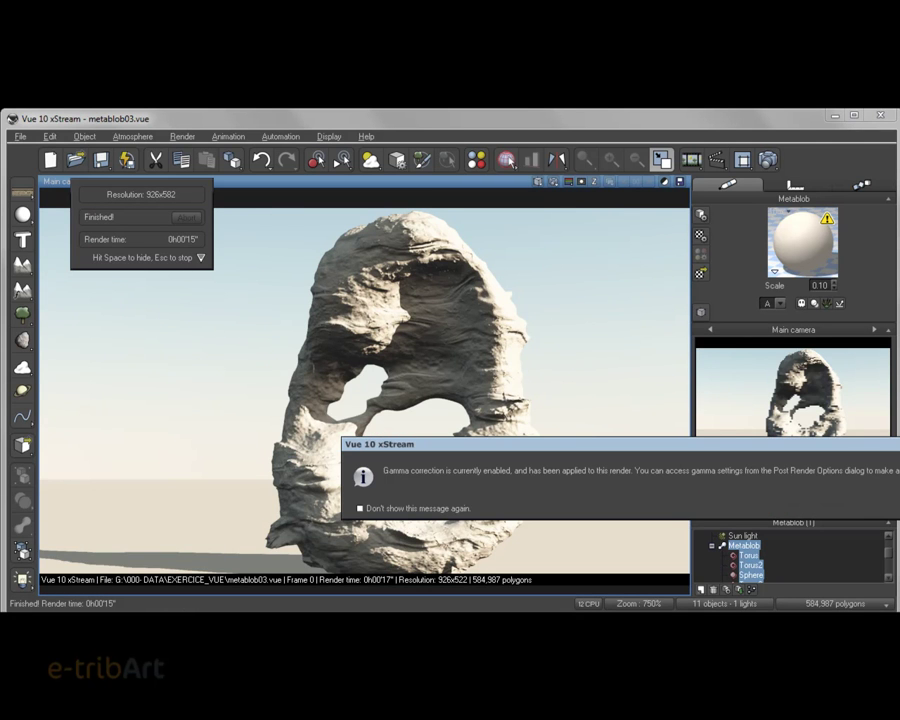
key(Return)
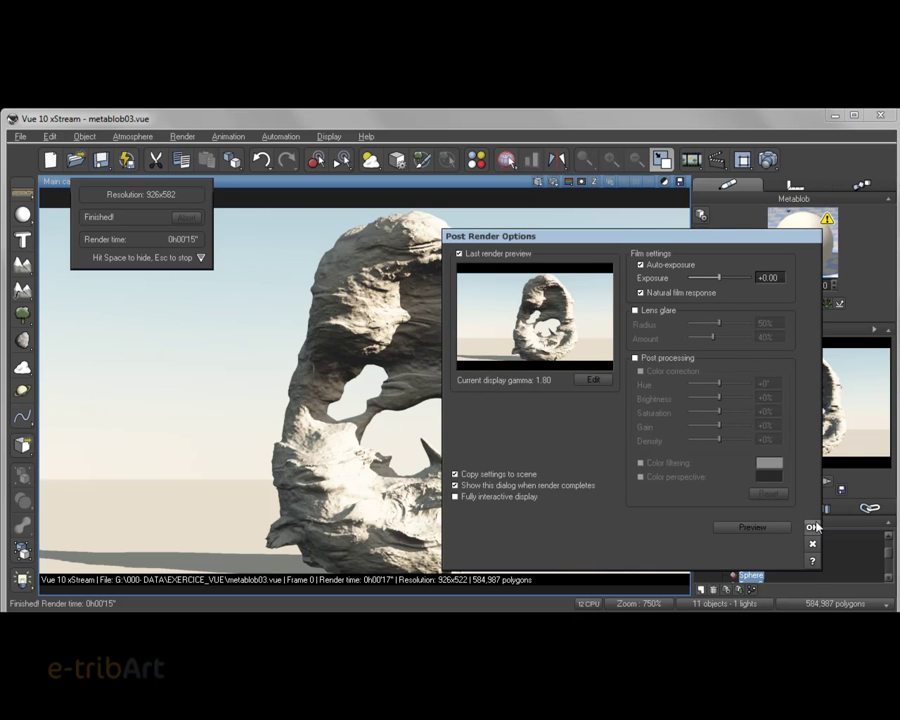
click(812, 527)
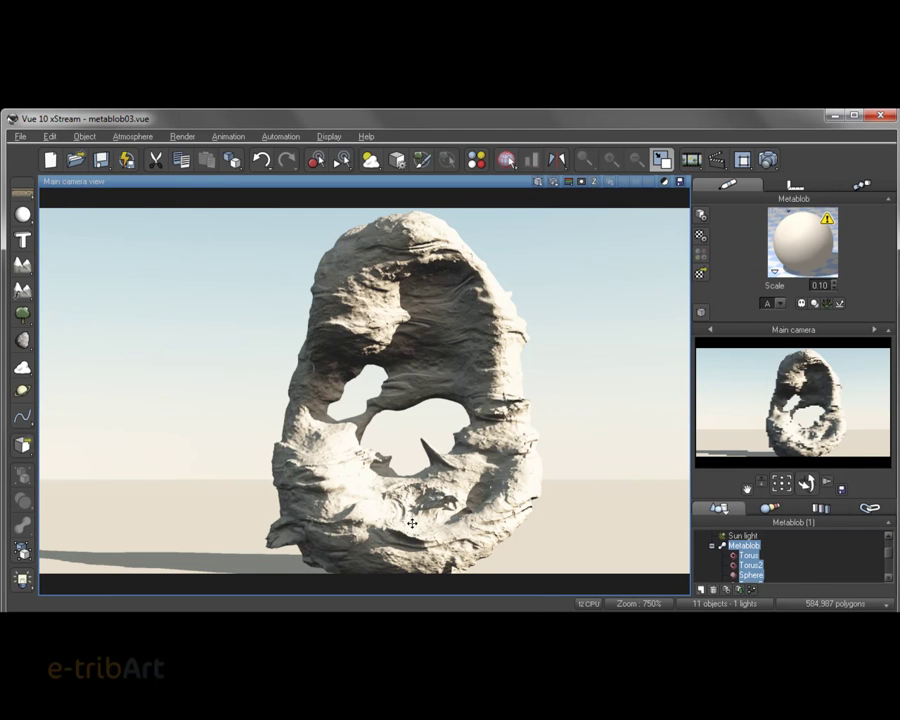